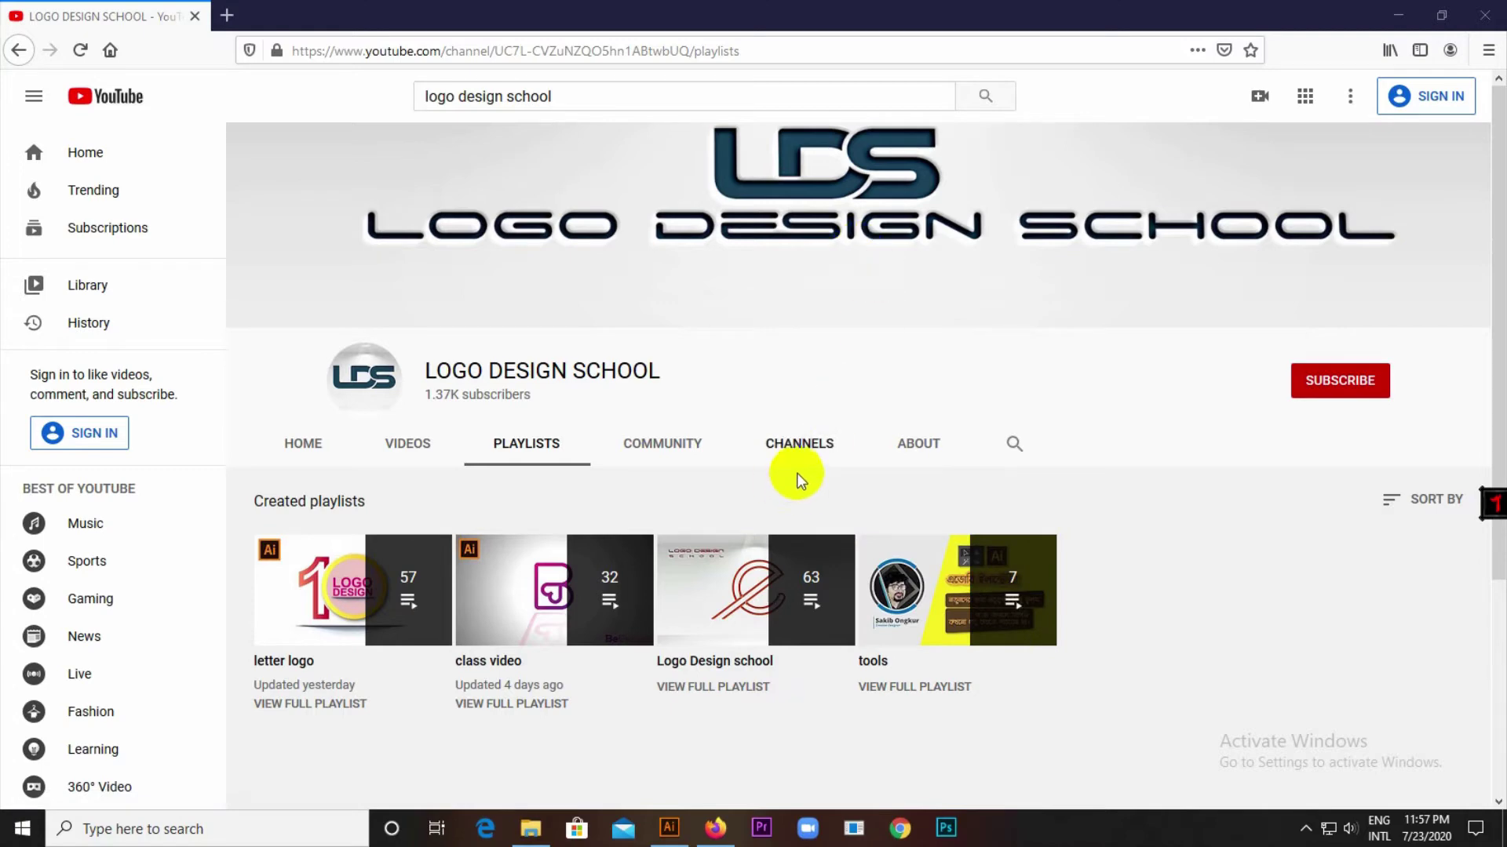
# Switch to Illustrator and draw a black circle about 18.7 px in diameter in the upper part of the artboard
pyautogui.click(667, 830)
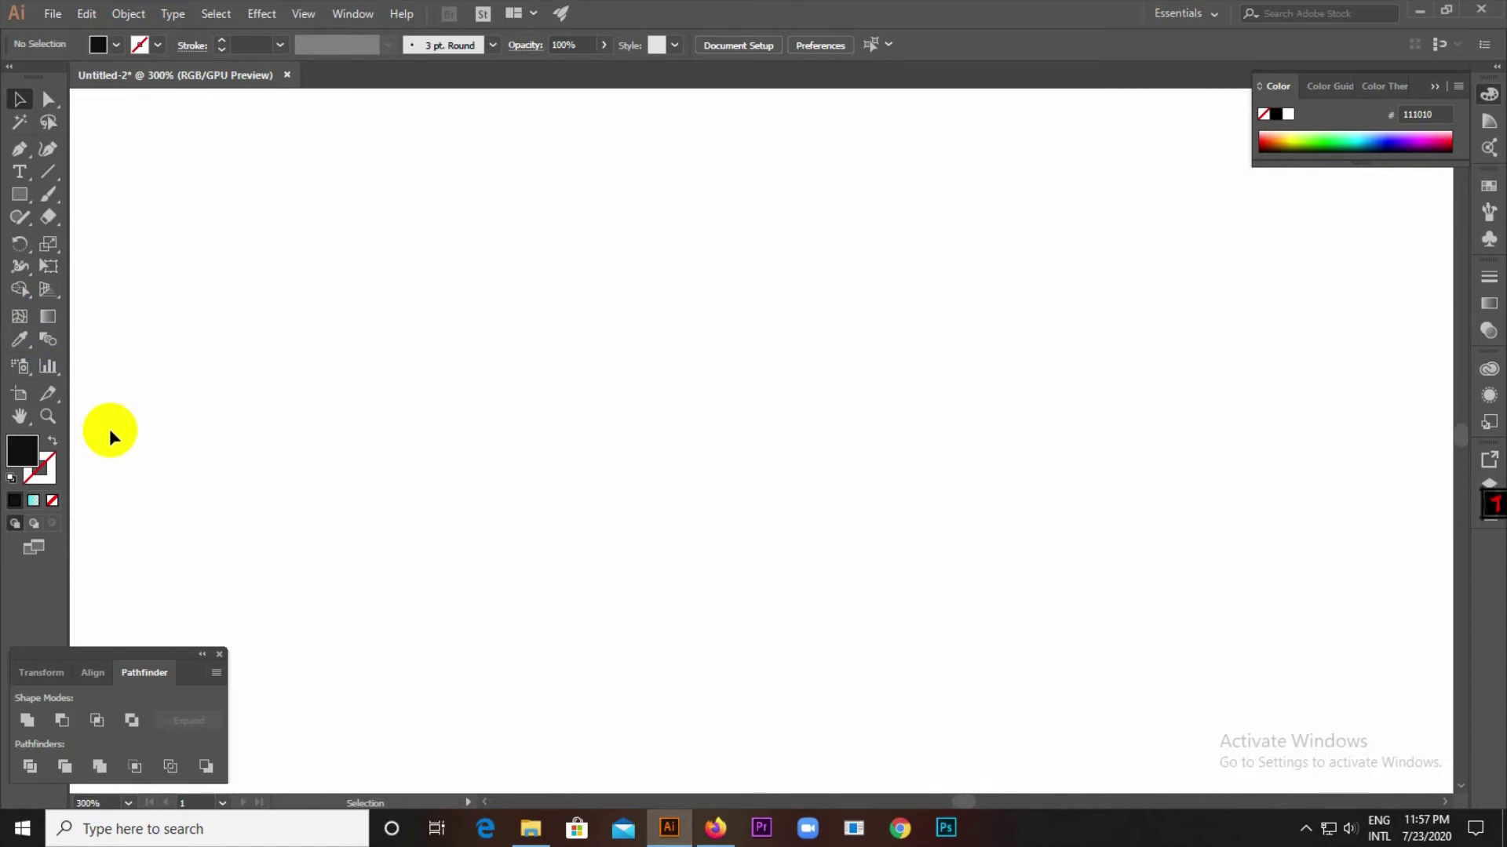
pyautogui.click(24, 196)
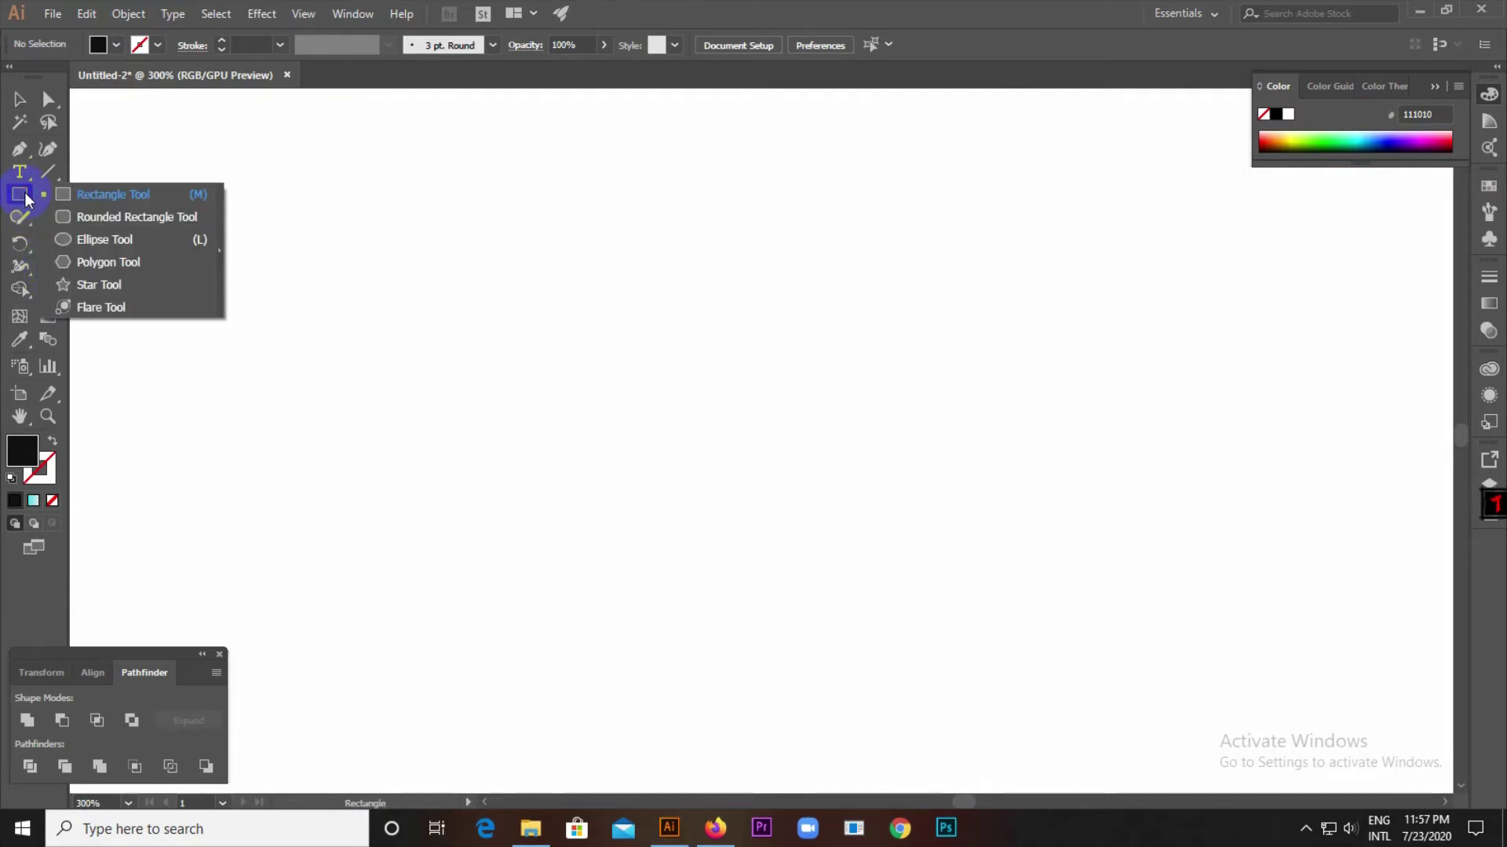
pyautogui.click(110, 244)
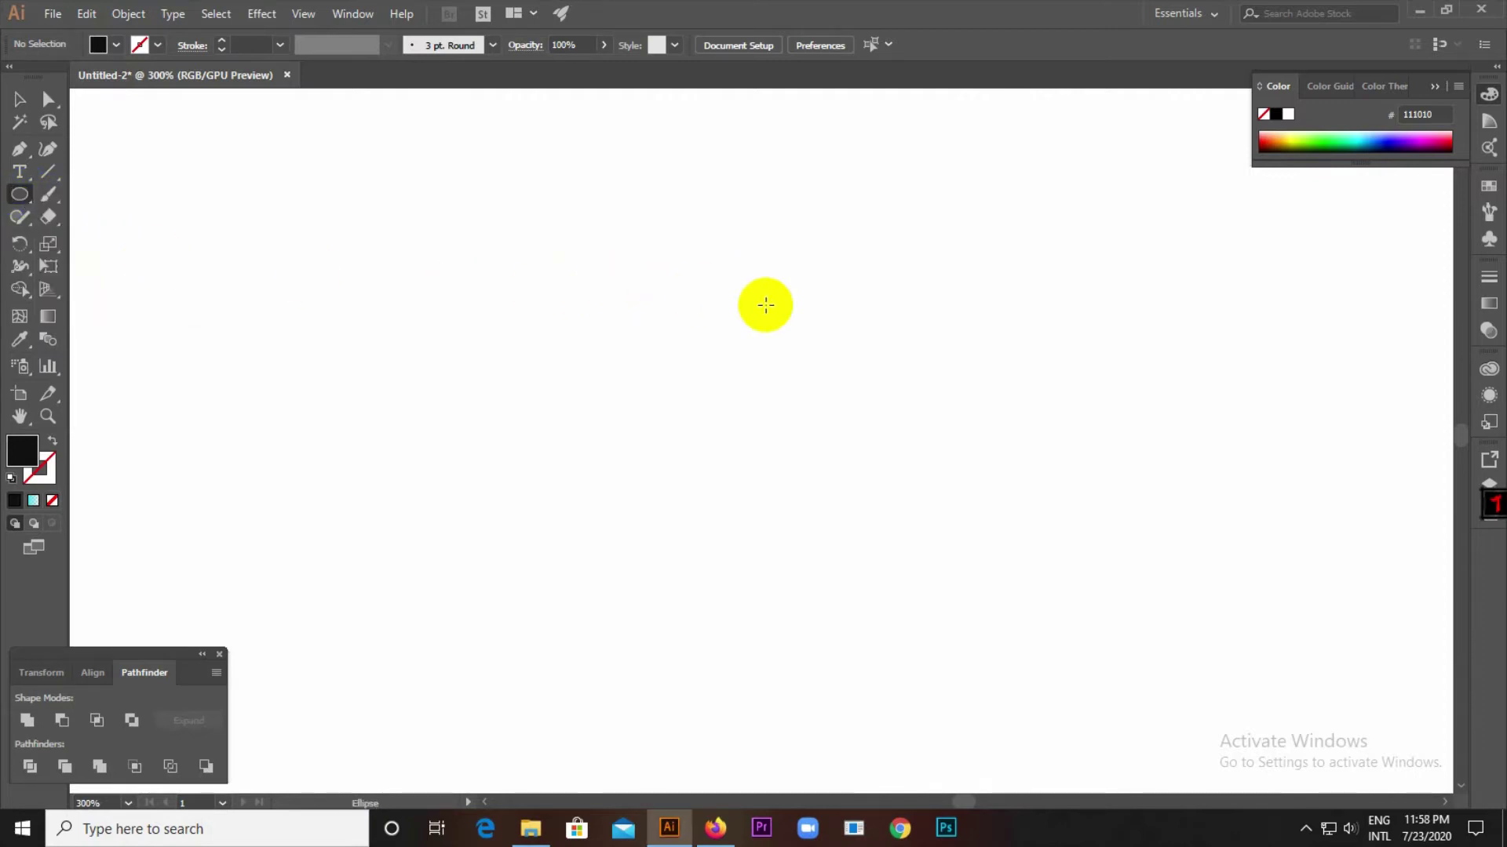
pyautogui.moveTo(695, 249); pyautogui.dragTo(703, 273)
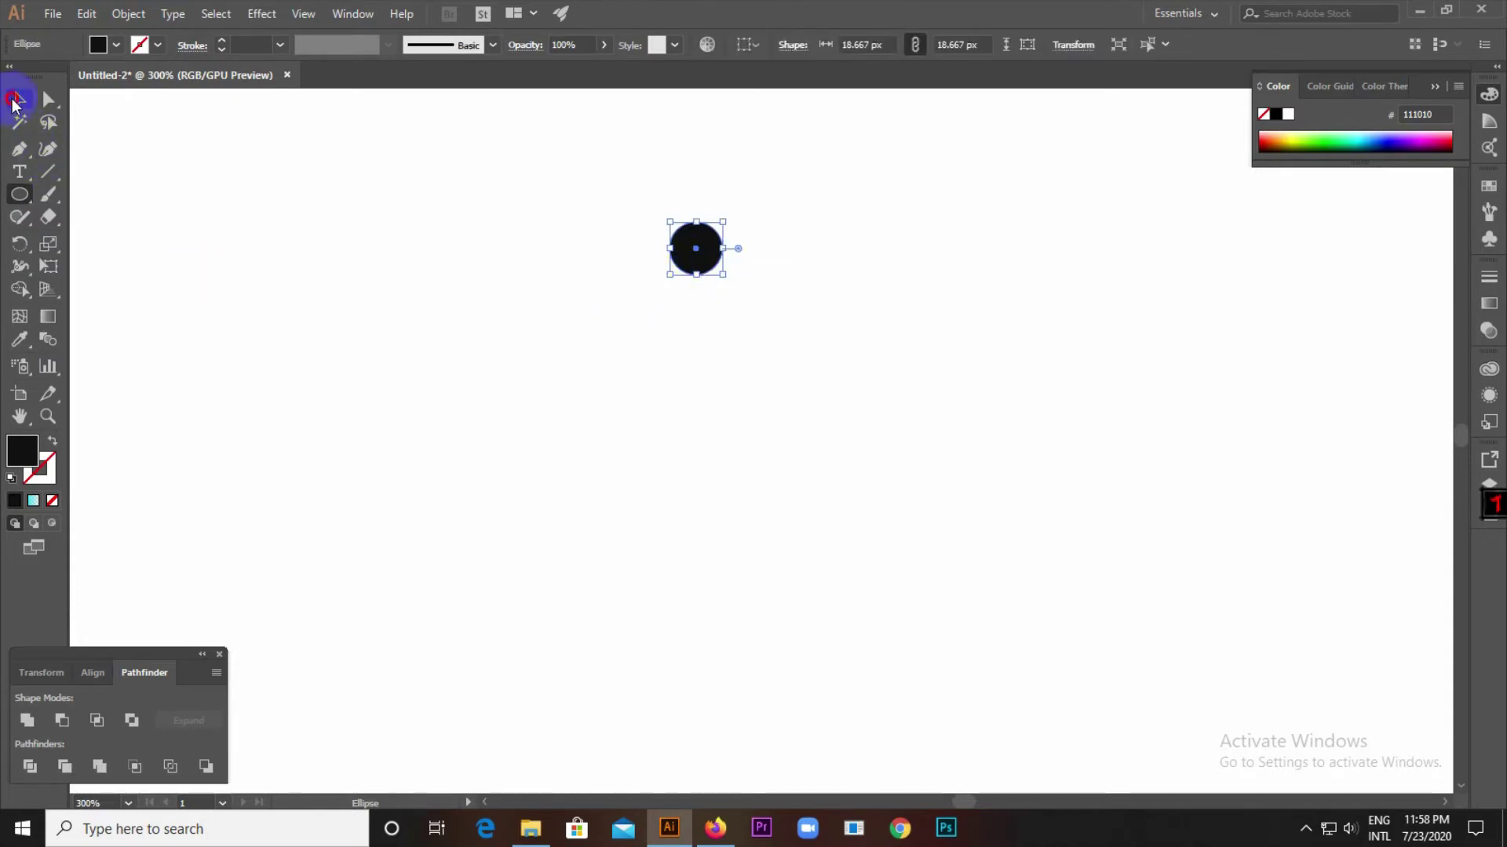
pyautogui.click(19, 100)
pyautogui.click(566, 337)
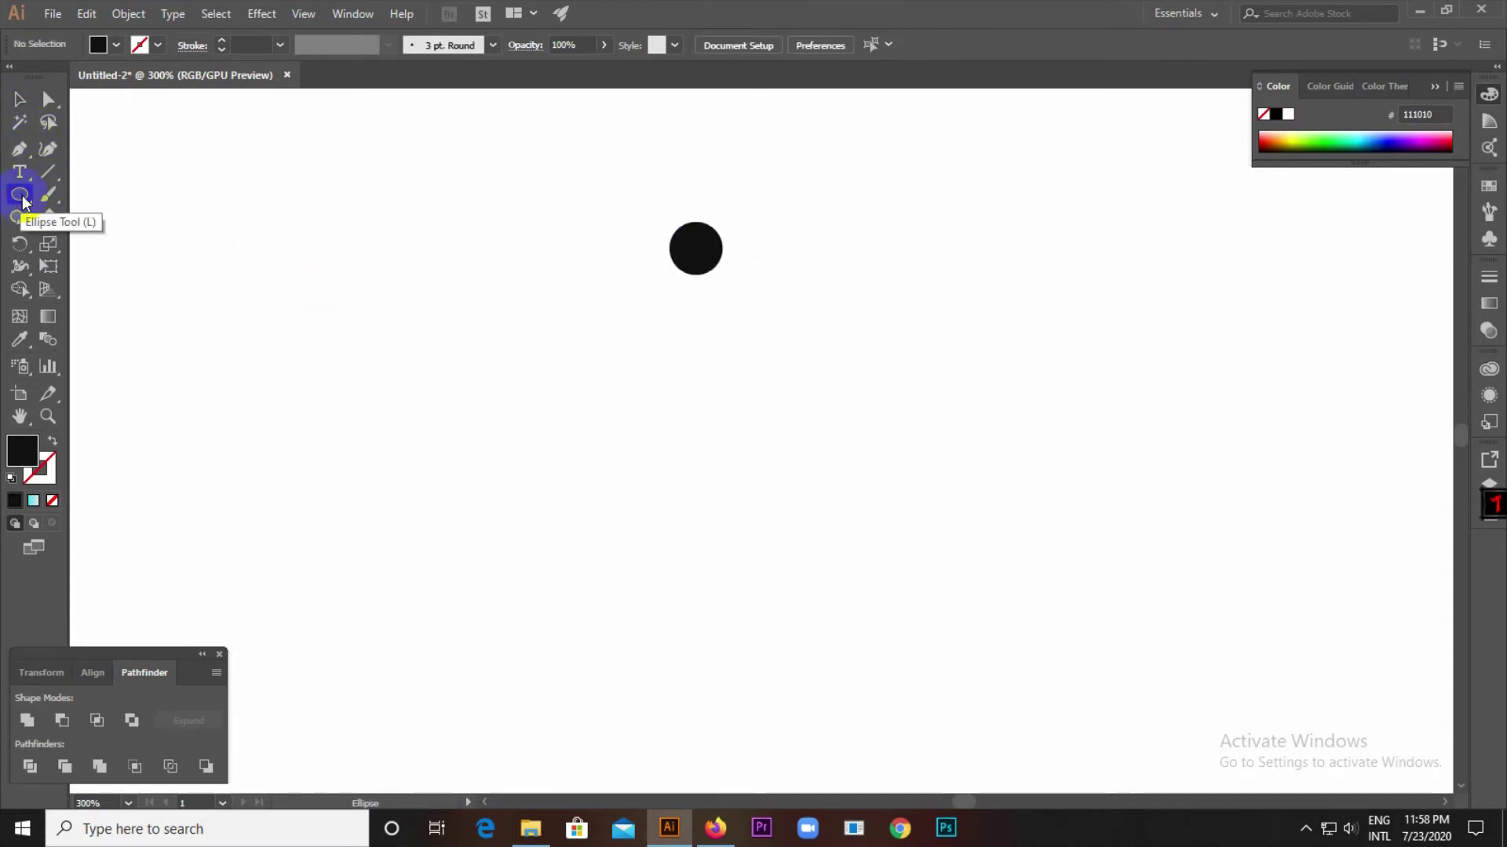
# Draw a vertical bar about 4.7 by 35.1 px beneath the circle and centre it so it overlaps the circle's lower edge
pyautogui.moveTo(19, 194); pyautogui.dragTo(88, 200)
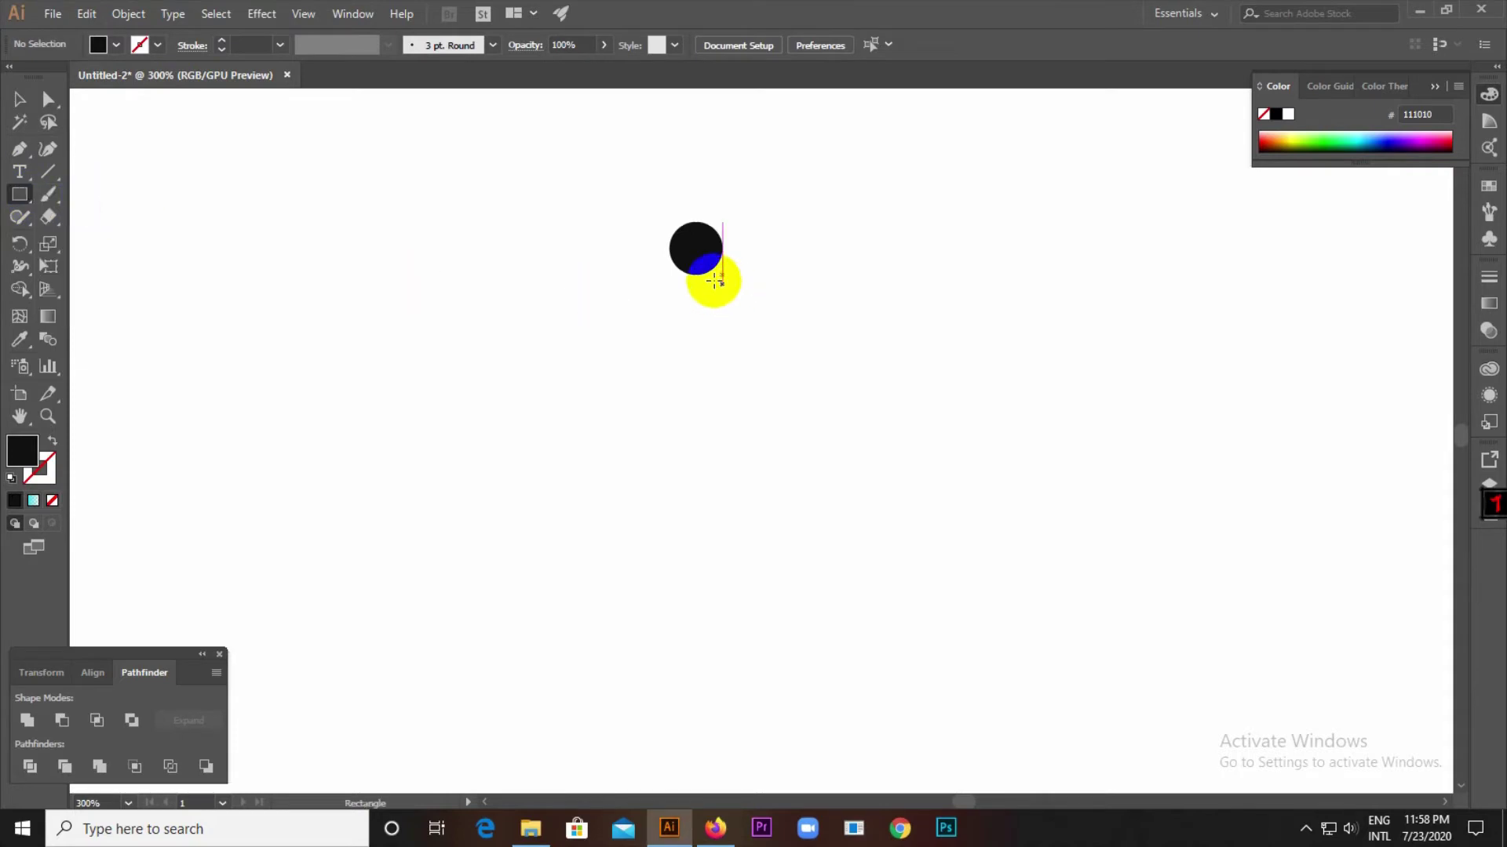
pyautogui.moveTo(696, 249); pyautogui.dragTo(705, 375)
pyautogui.click(20, 99)
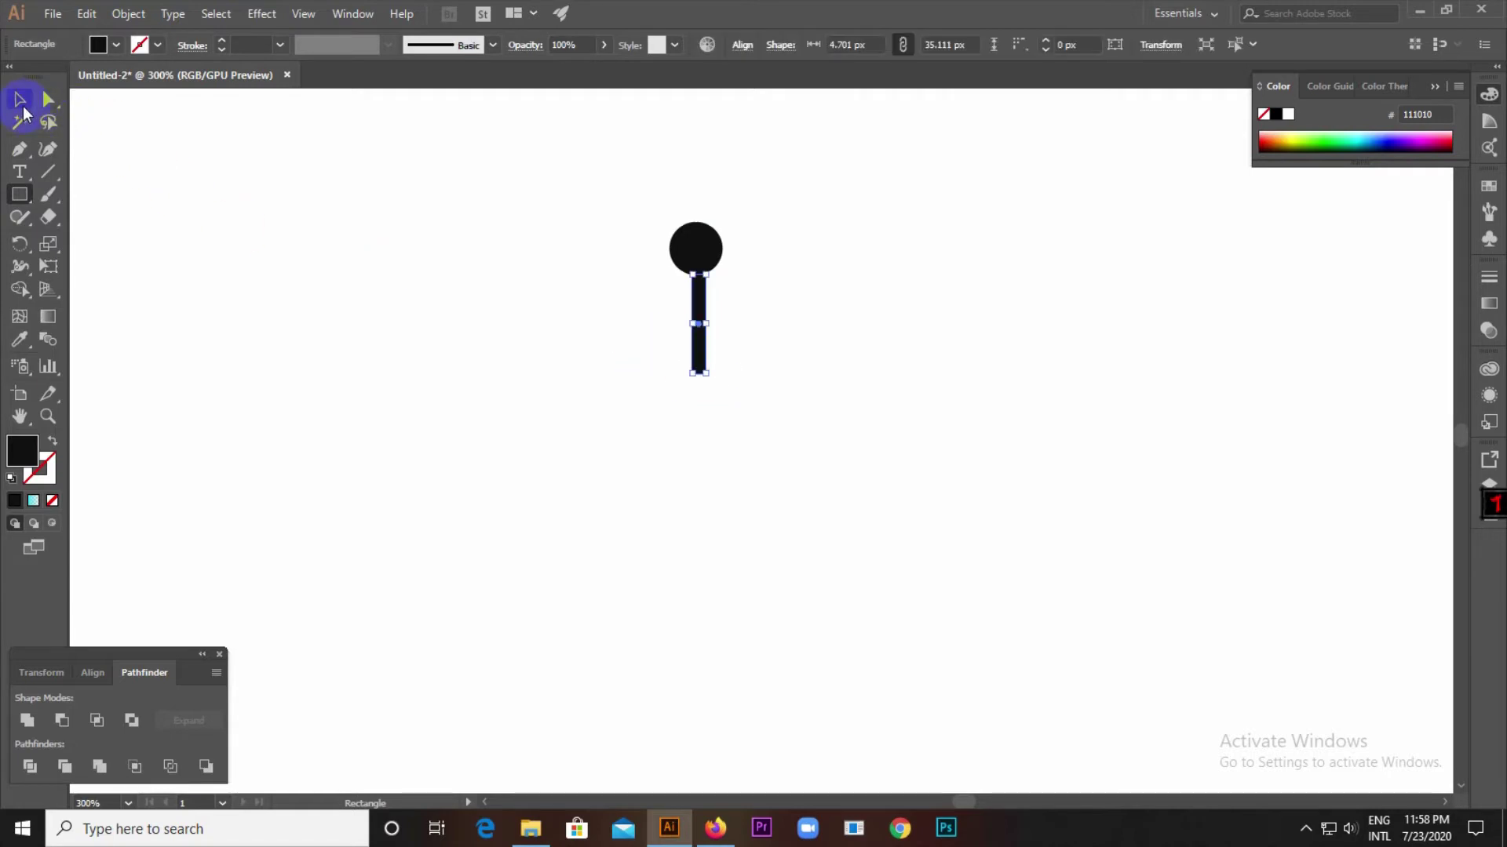
pyautogui.click(201, 253)
pyautogui.scroll(3, 706, 312)
pyautogui.moveTo(701, 300); pyautogui.dragTo(693, 282)
pyautogui.click(810, 289)
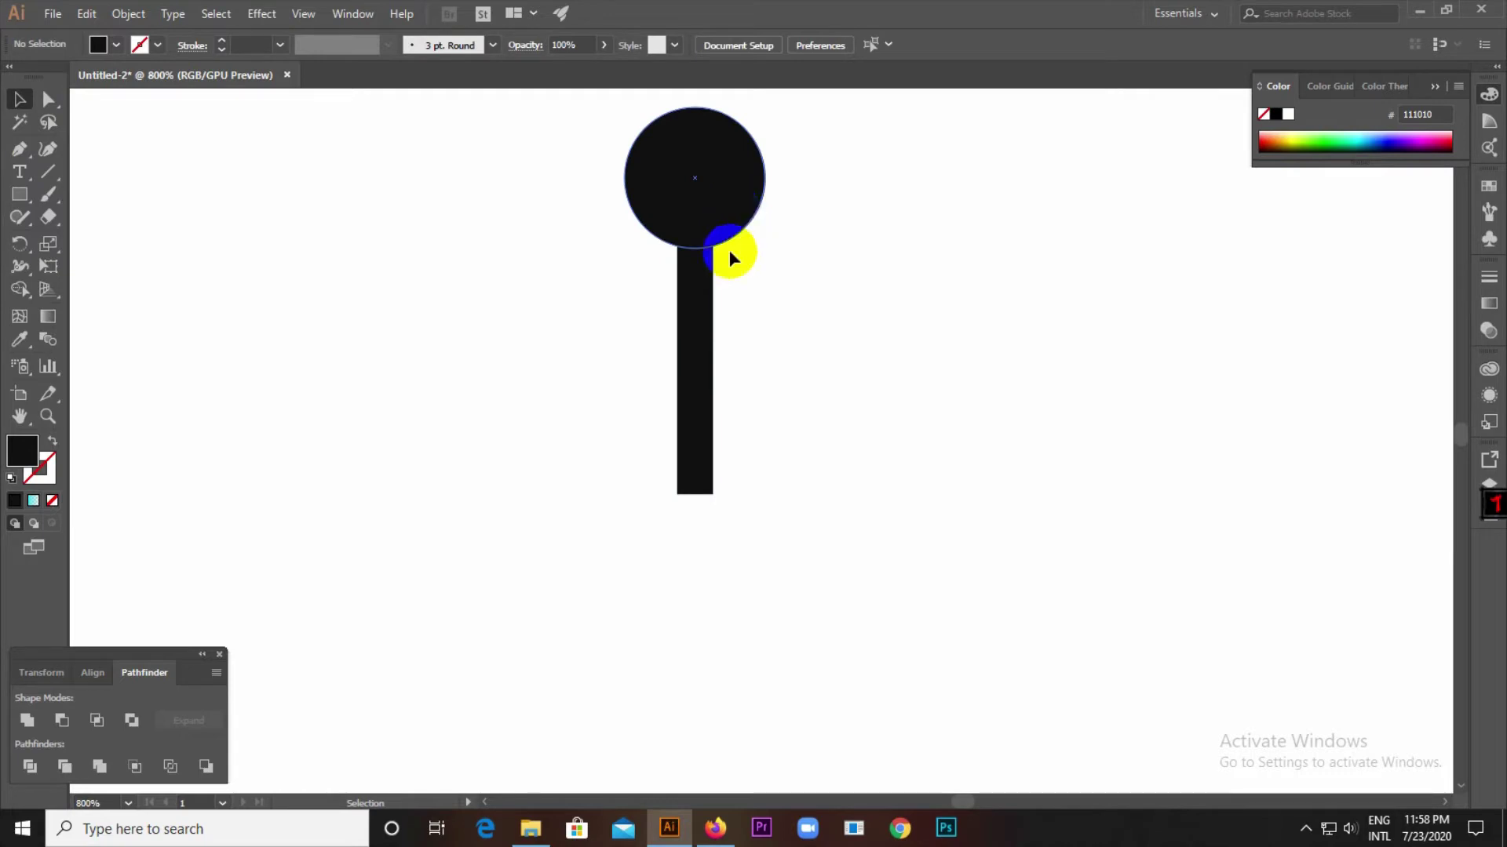
# Lengthen the bar downward to about 38.2 px and place a copy of the circle over its lower end
pyautogui.click(700, 490)
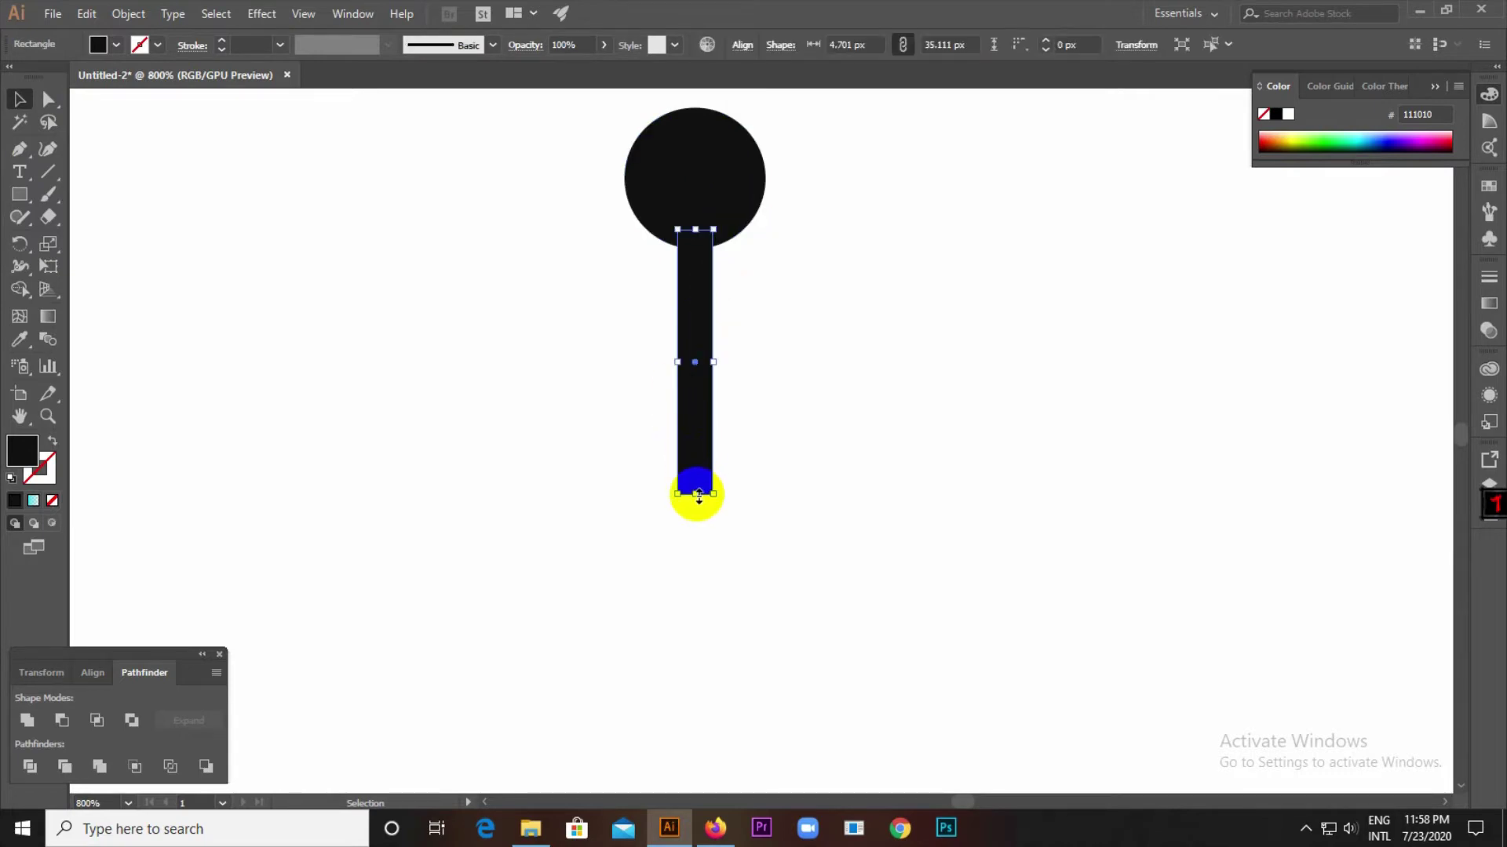
pyautogui.moveTo(699, 494); pyautogui.dragTo(696, 517)
pyautogui.click(709, 177)
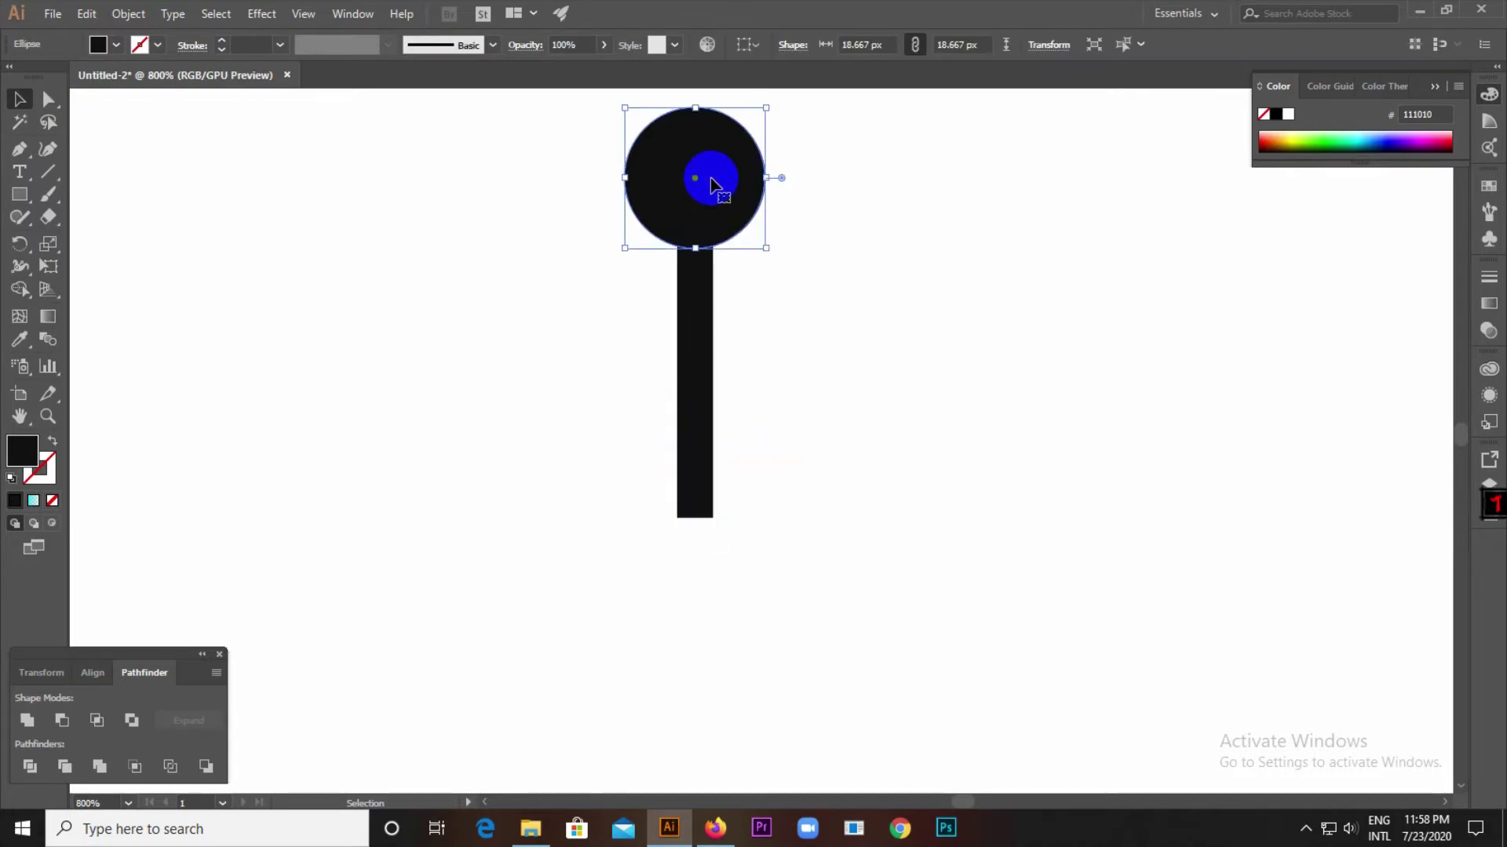
pyautogui.moveTo(710, 184); pyautogui.dragTo(716, 556)
pyautogui.click(761, 438)
# Widen the vertical bar between the two circles slightly
pyautogui.scroll(-3, 678, 410)
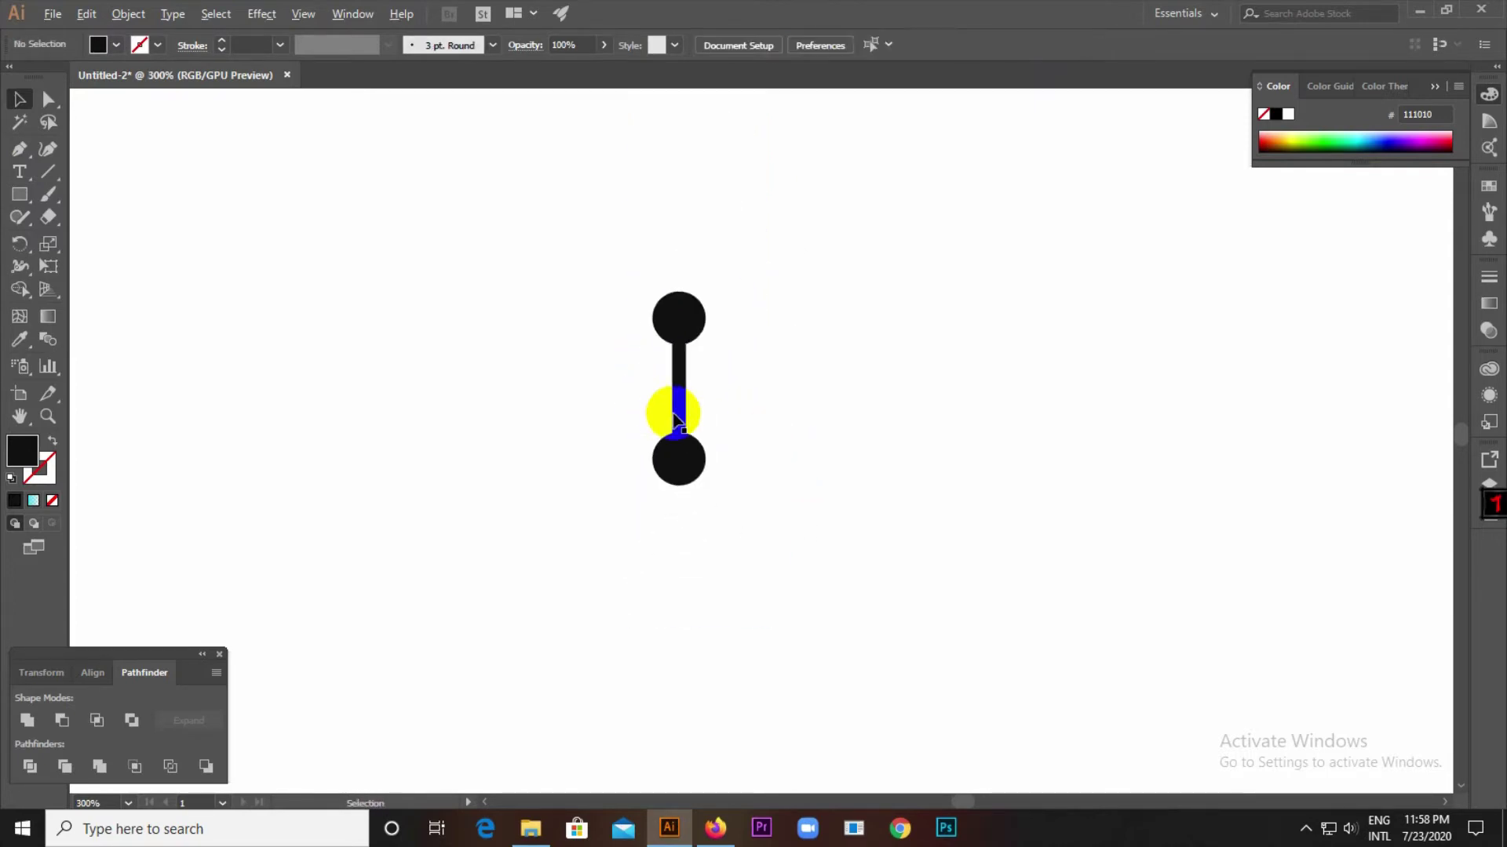
pyautogui.scroll(-2, 773, 478)
pyautogui.scroll(5, 732, 421)
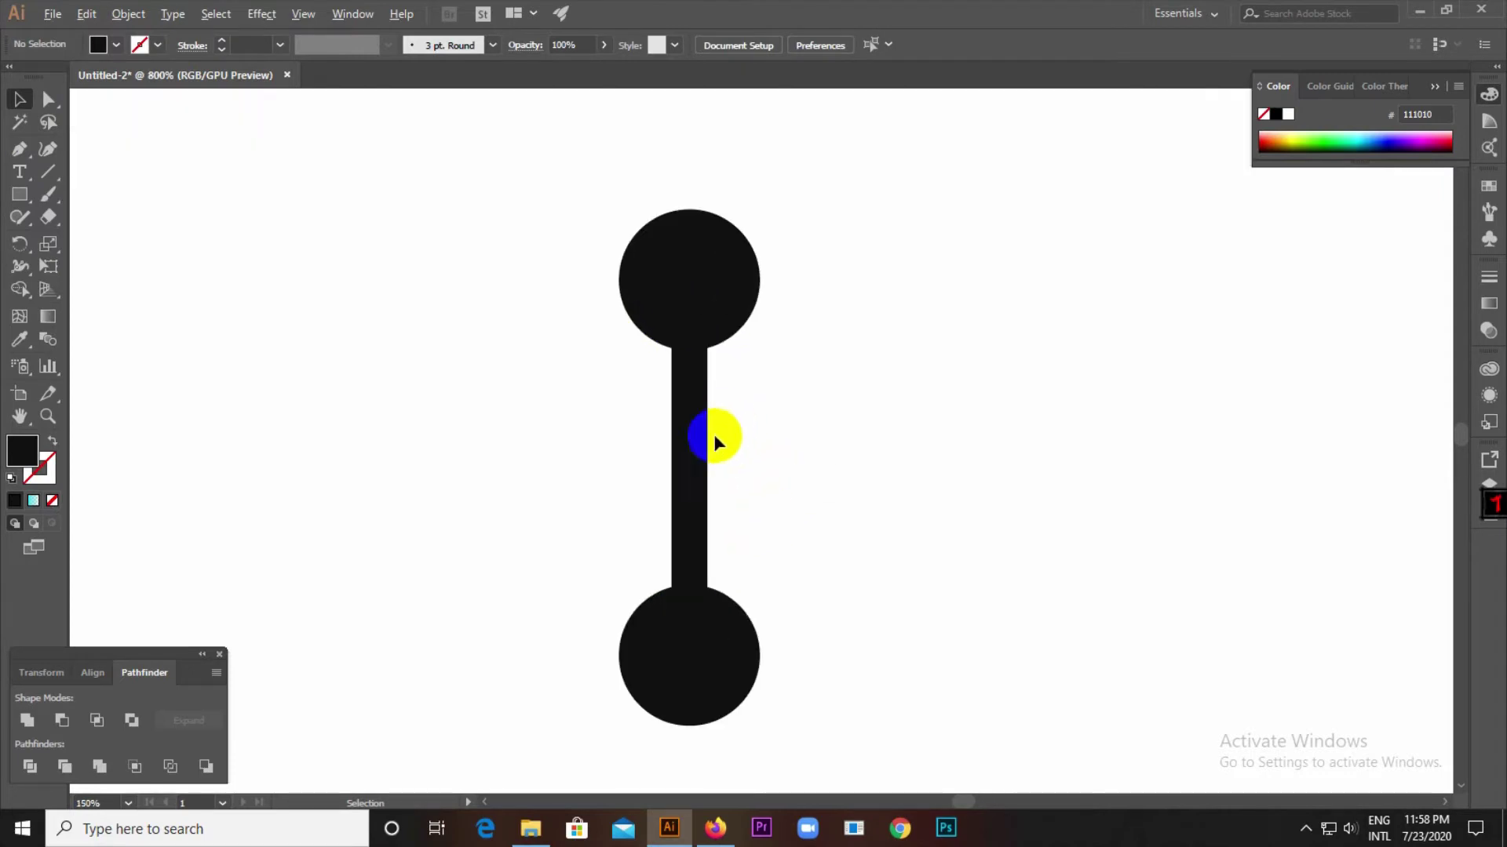
pyautogui.click(705, 467)
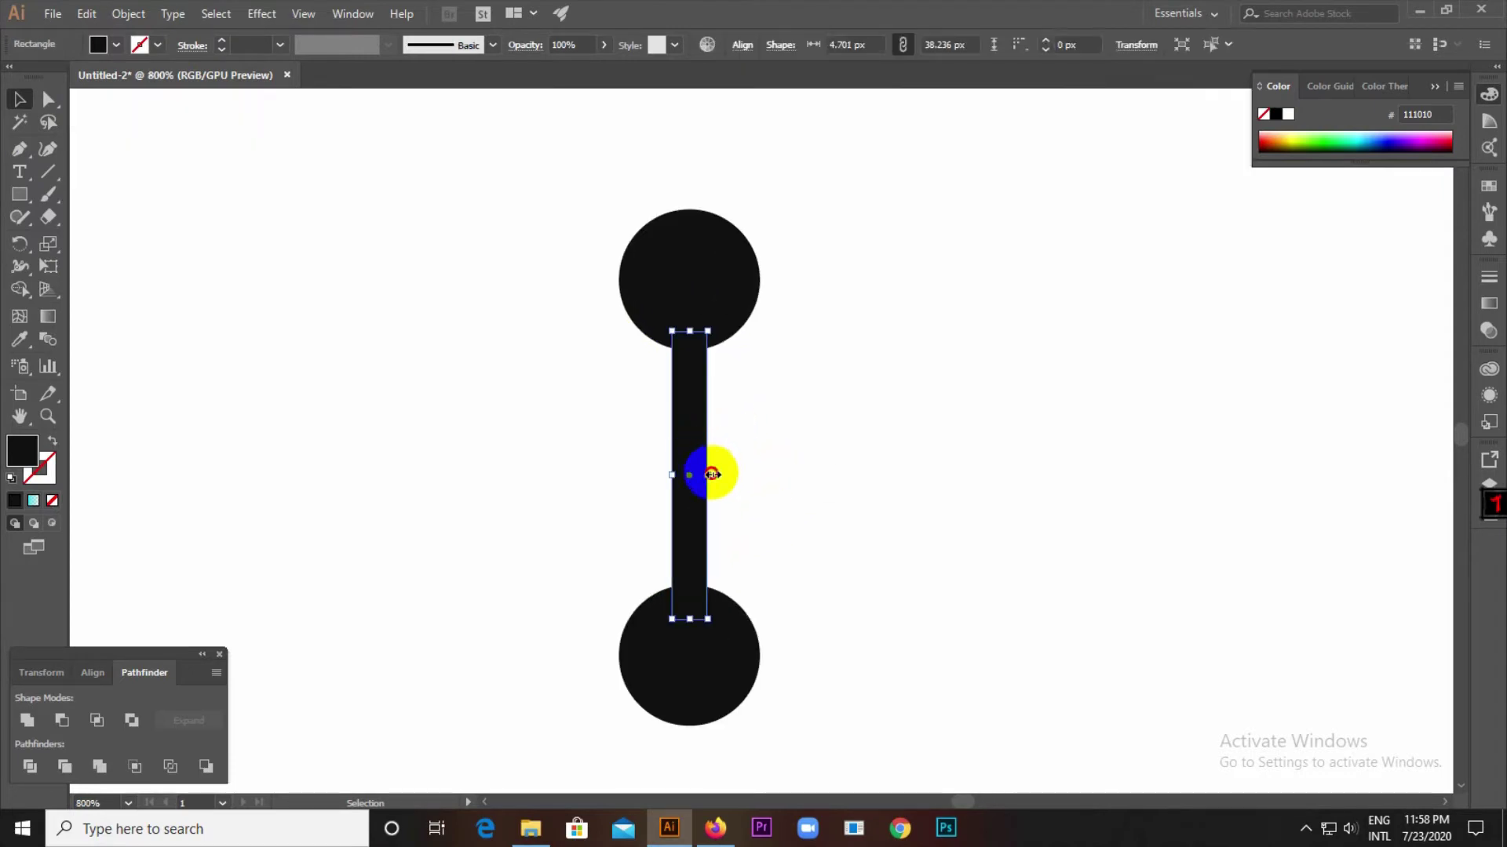
pyautogui.moveTo(712, 475); pyautogui.dragTo(845, 665)
pyautogui.click(635, 463)
# Align the bar and both circles on their horizontal centres
pyautogui.moveTo(429, 215); pyautogui.dragTo(858, 707)
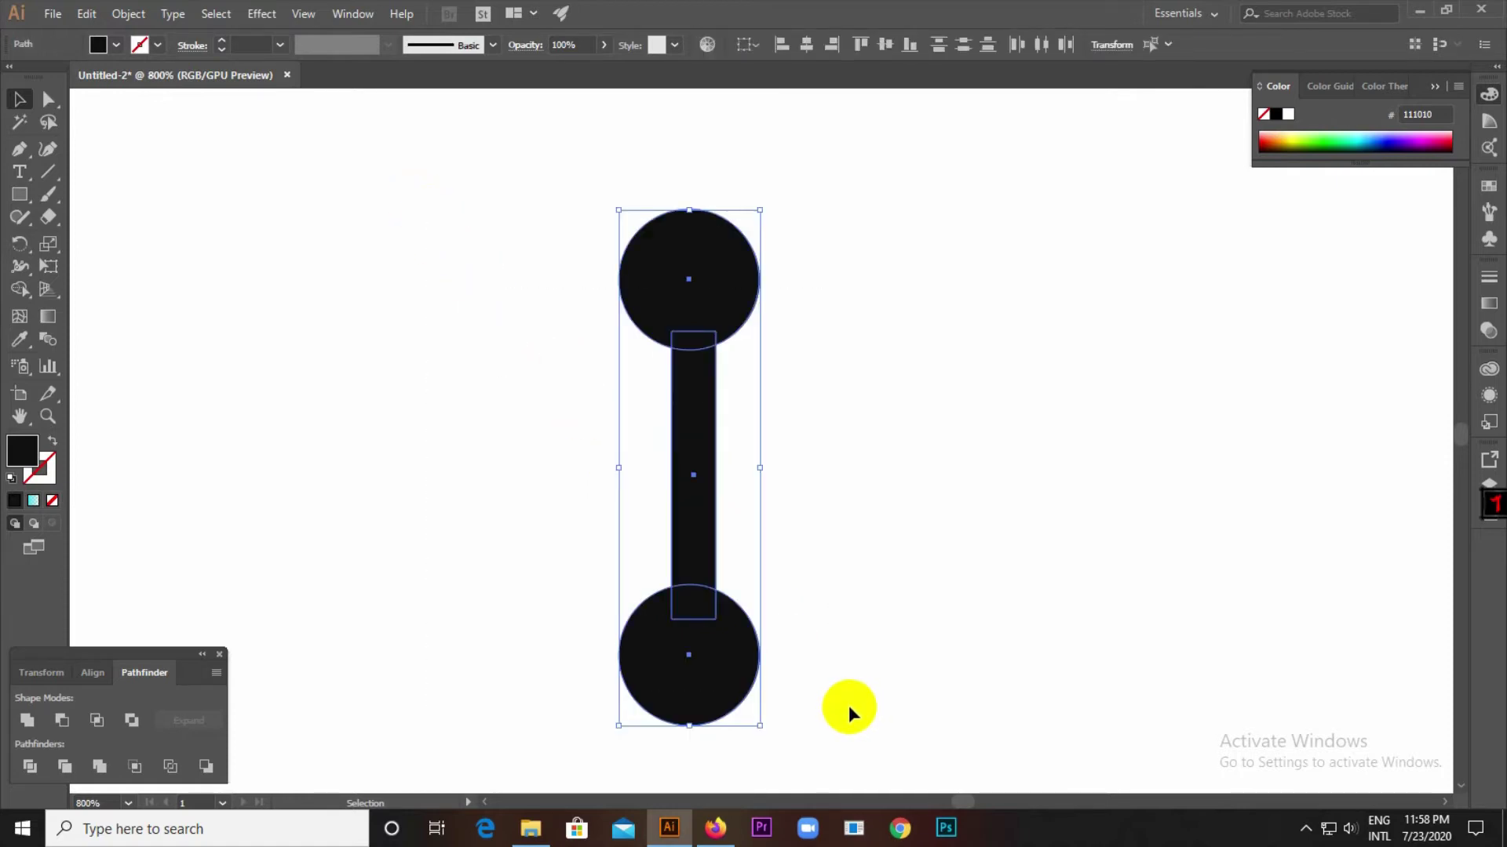
pyautogui.click(94, 673)
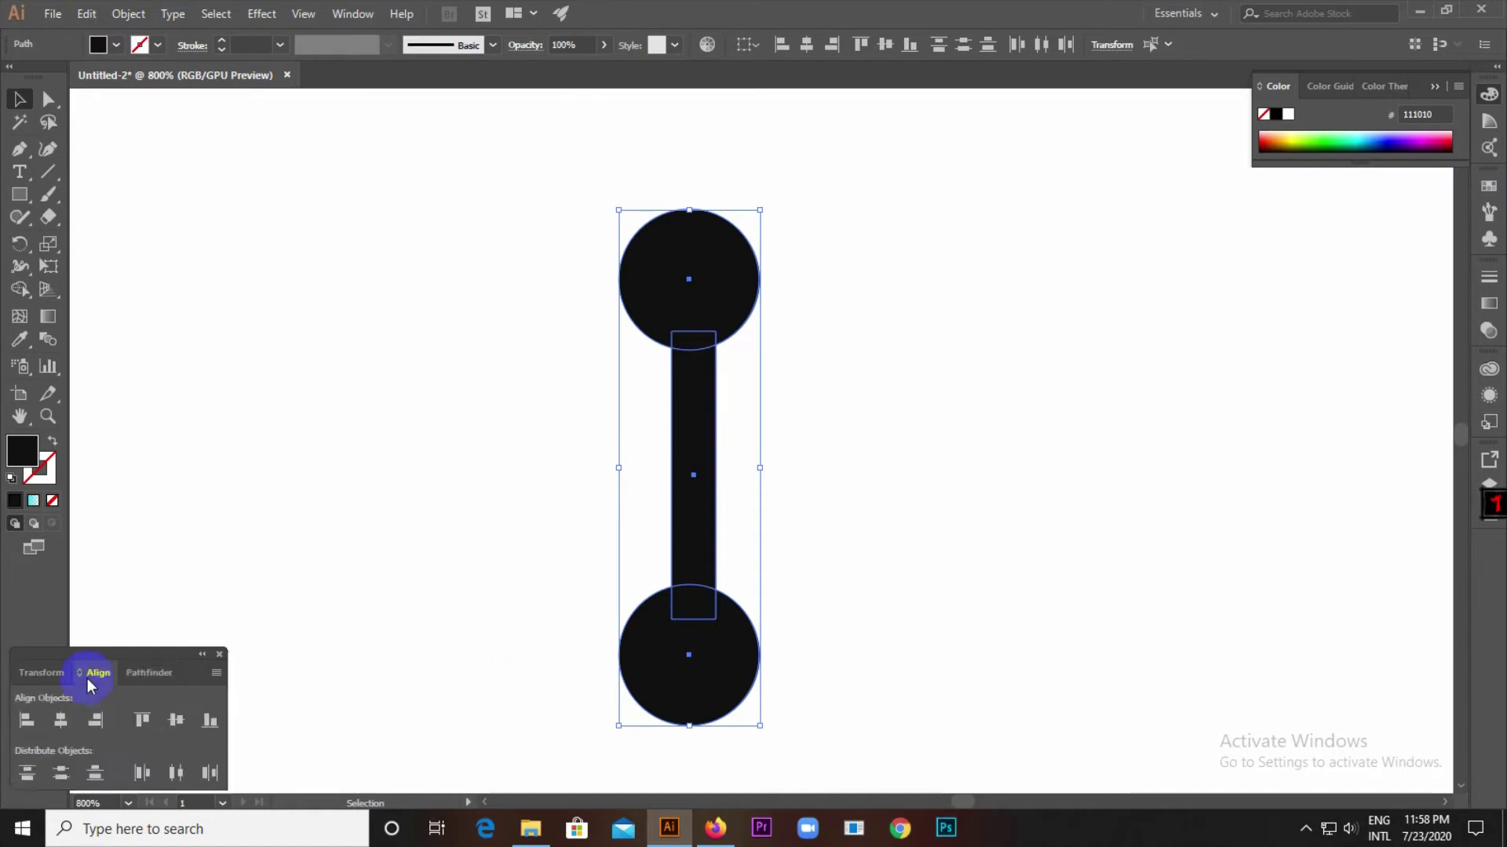
pyautogui.click(61, 720)
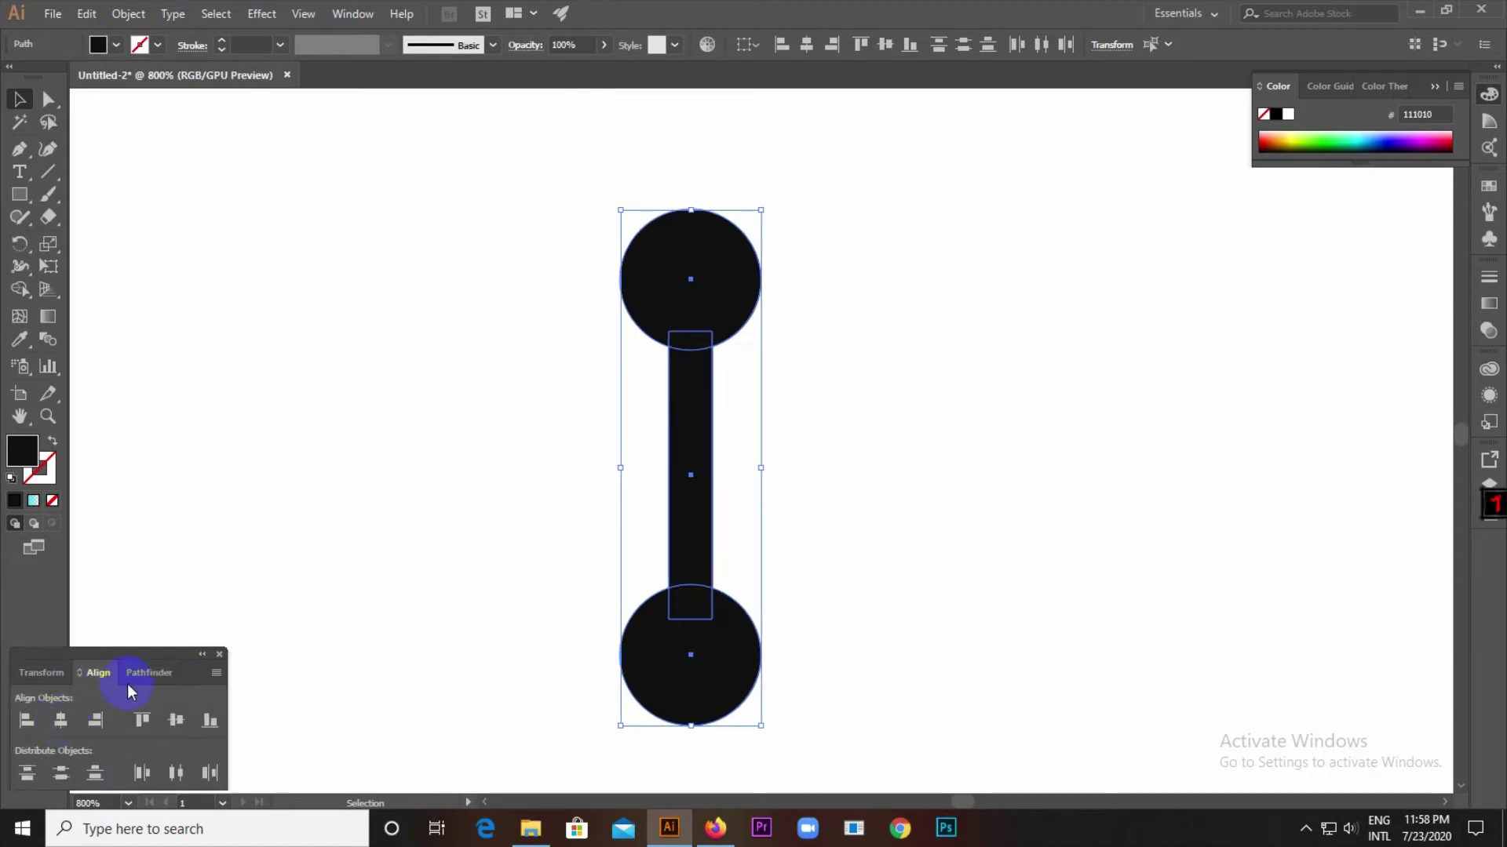
pyautogui.click(313, 492)
# Unite the two circles and the bar into a single dumbbell shape
pyautogui.moveTo(422, 237); pyautogui.dragTo(847, 702)
pyautogui.click(718, 681)
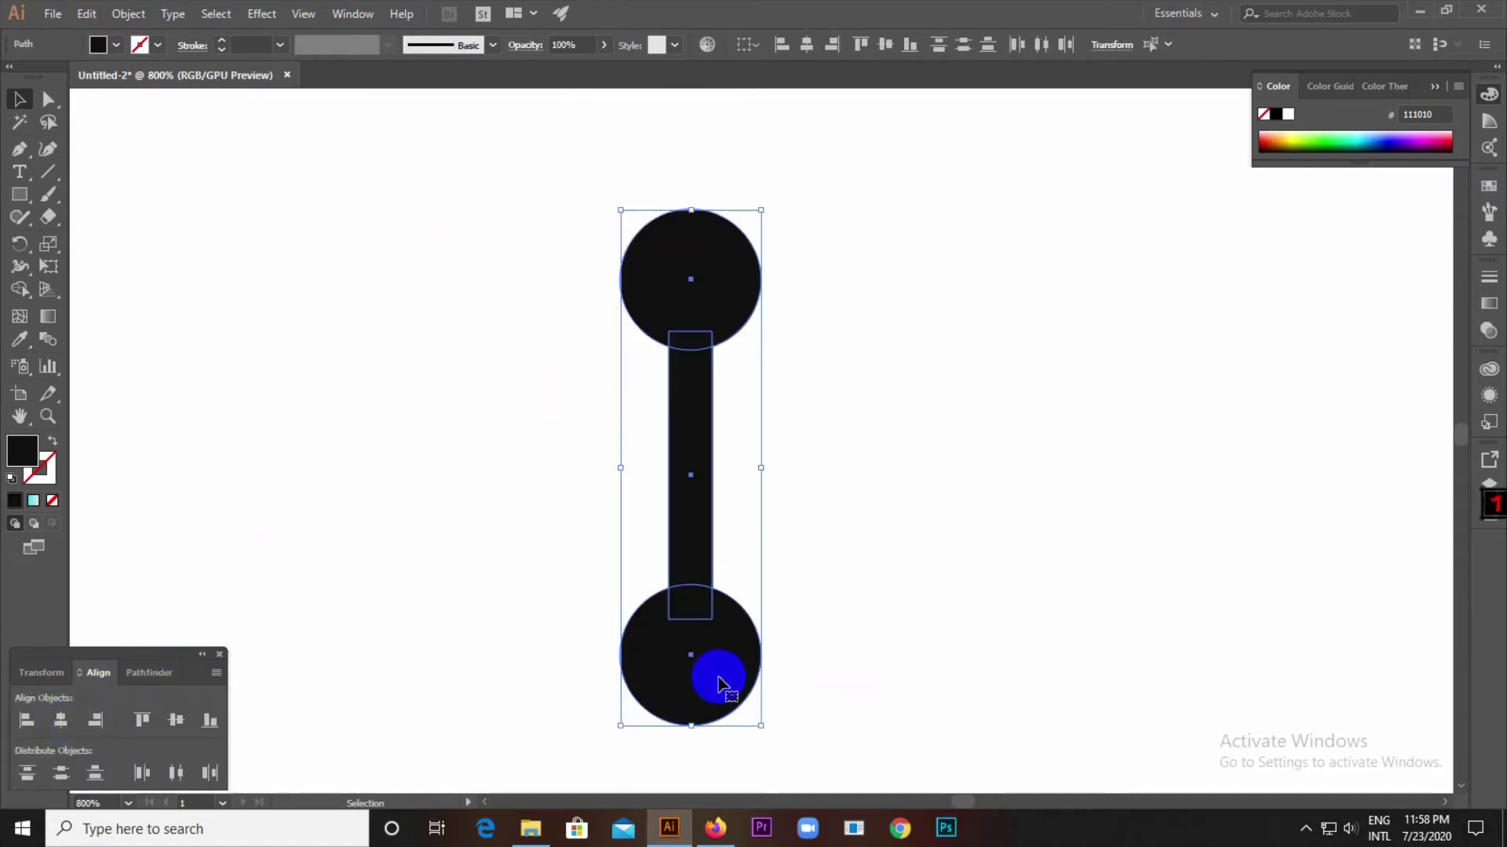
pyautogui.click(141, 673)
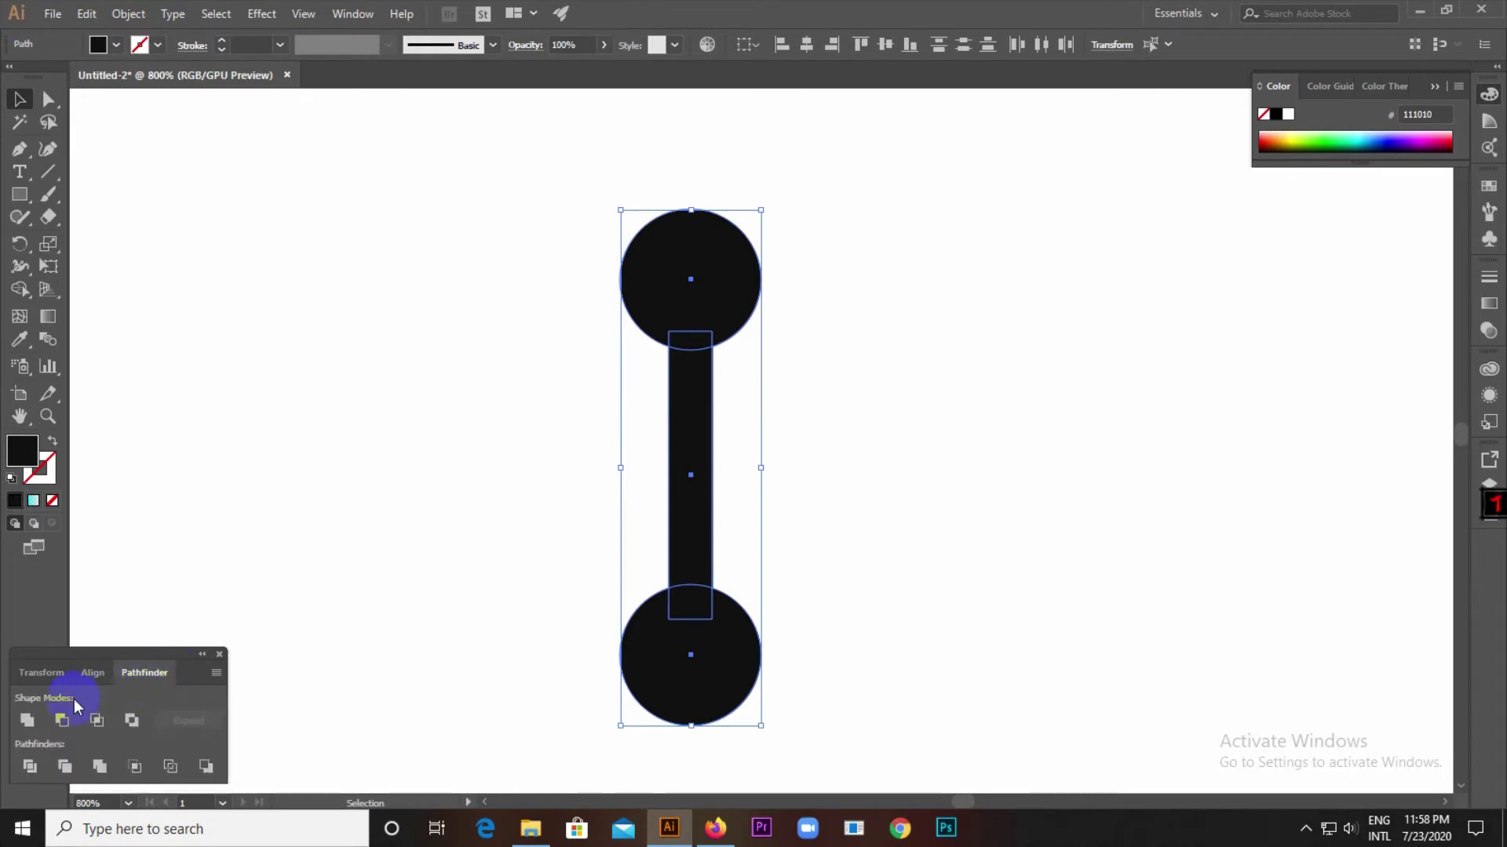
pyautogui.click(28, 721)
pyautogui.click(544, 540)
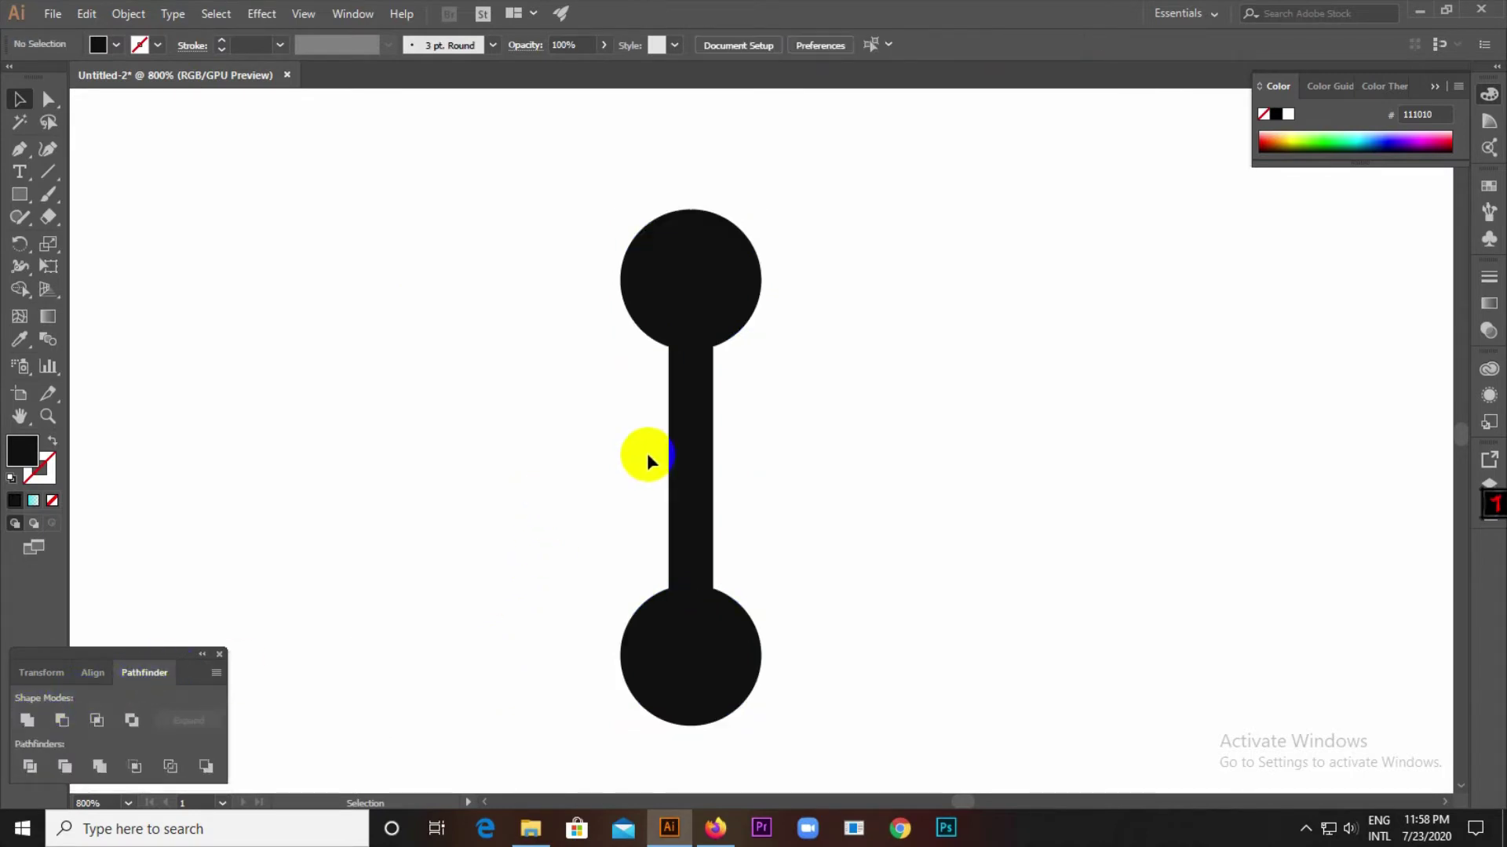
# Round both inner corners where the upper circle meets the bar into a smooth, wide curve
pyautogui.click(709, 330)
pyautogui.click(47, 121)
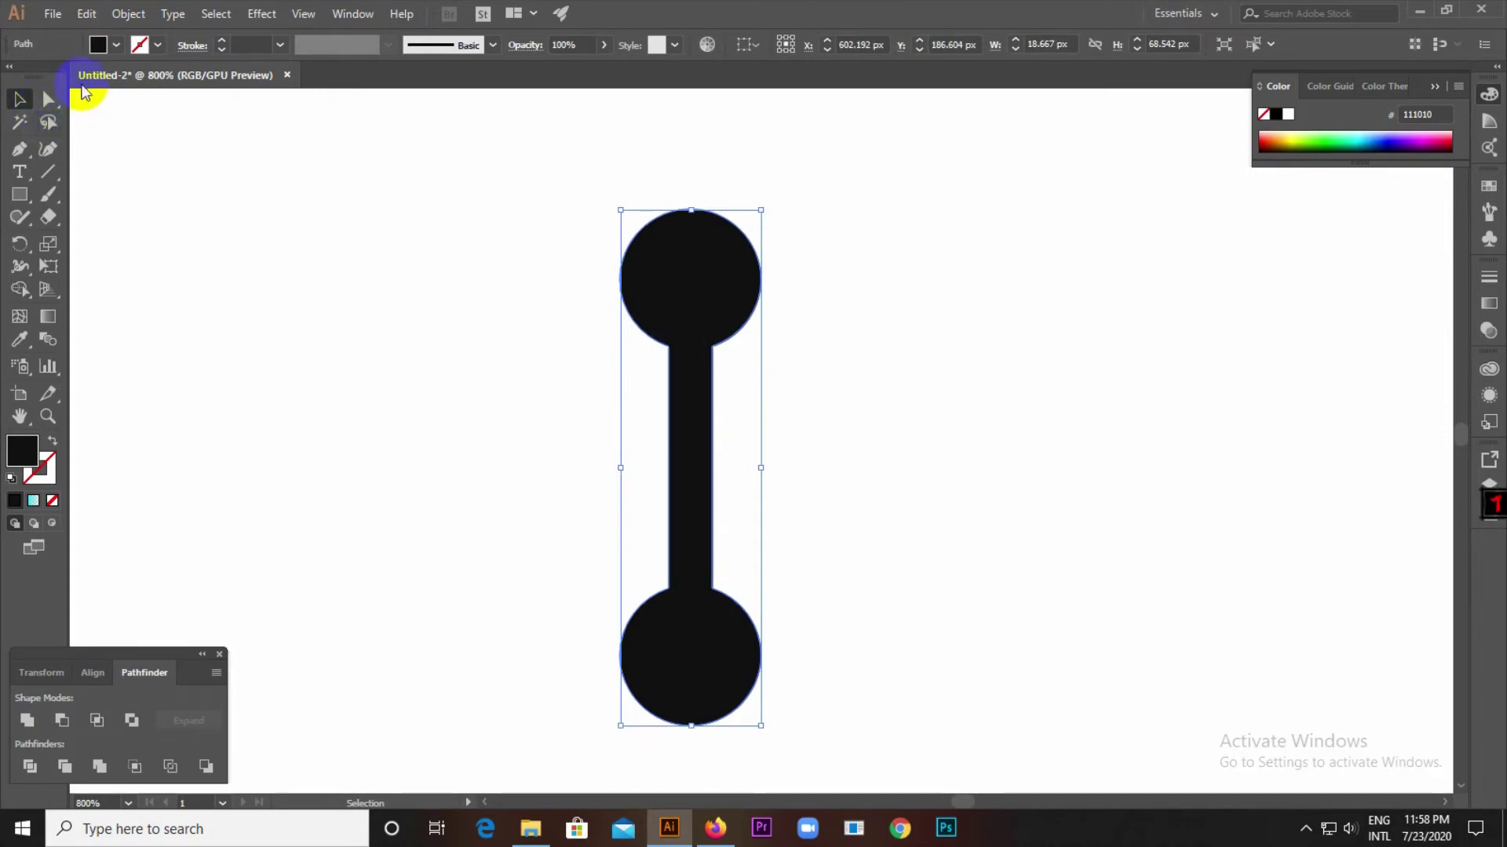
pyautogui.click(48, 99)
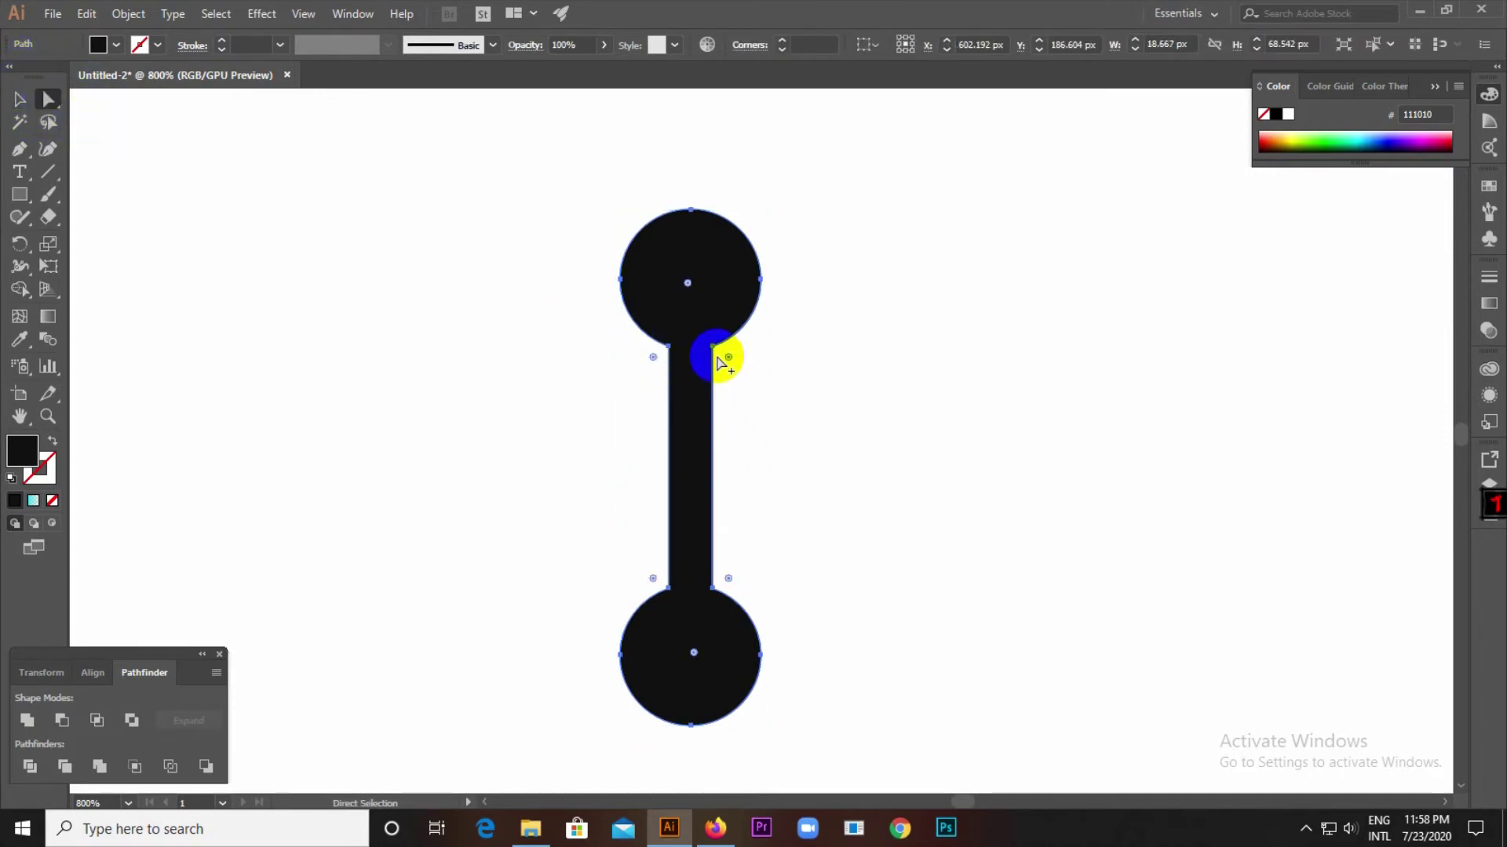
pyautogui.scroll(3, 716, 358)
pyautogui.click(690, 332)
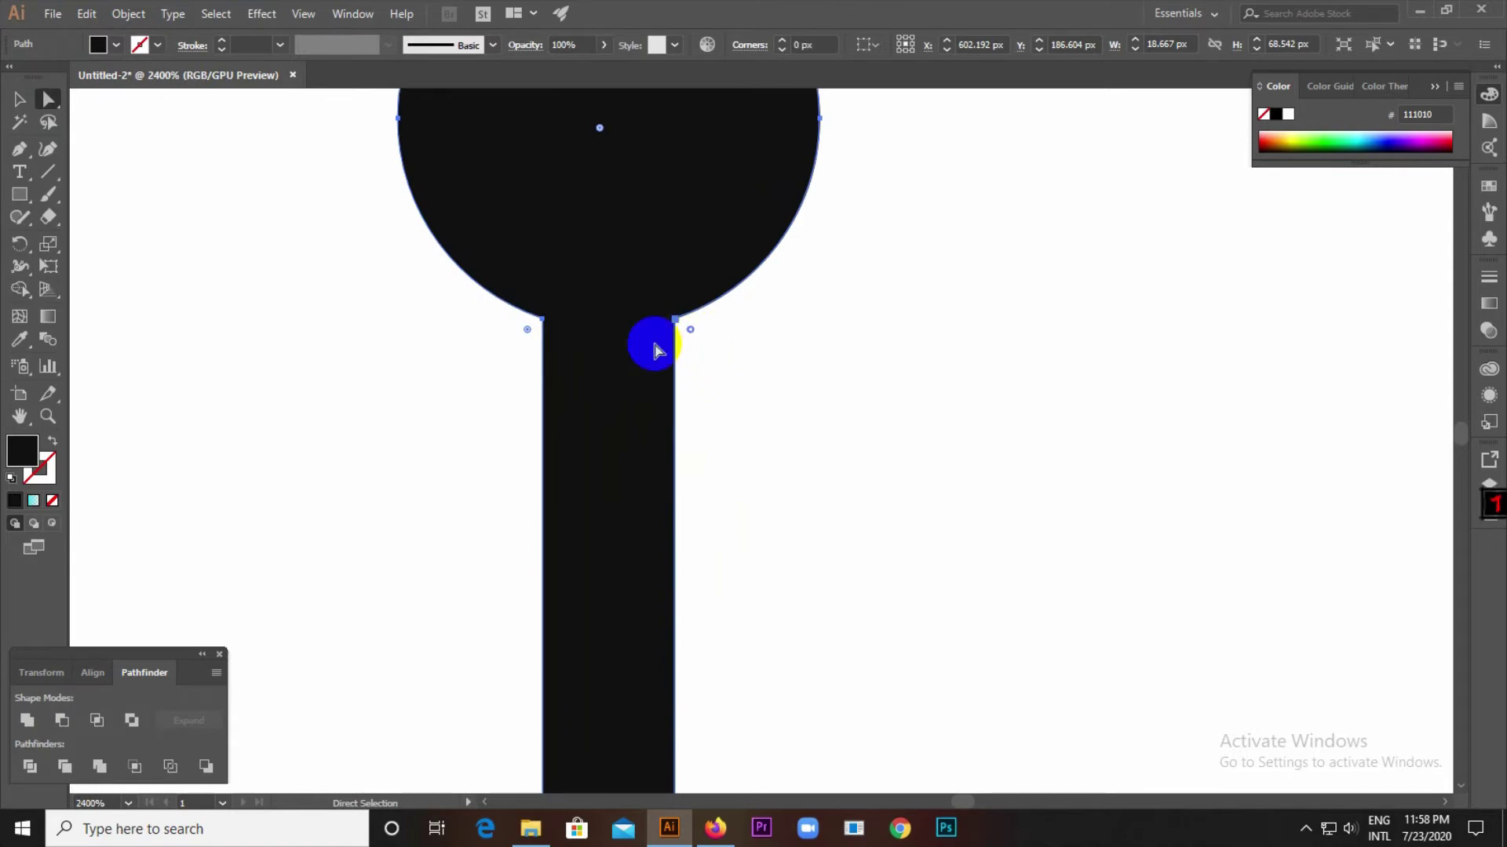
pyautogui.click(527, 333)
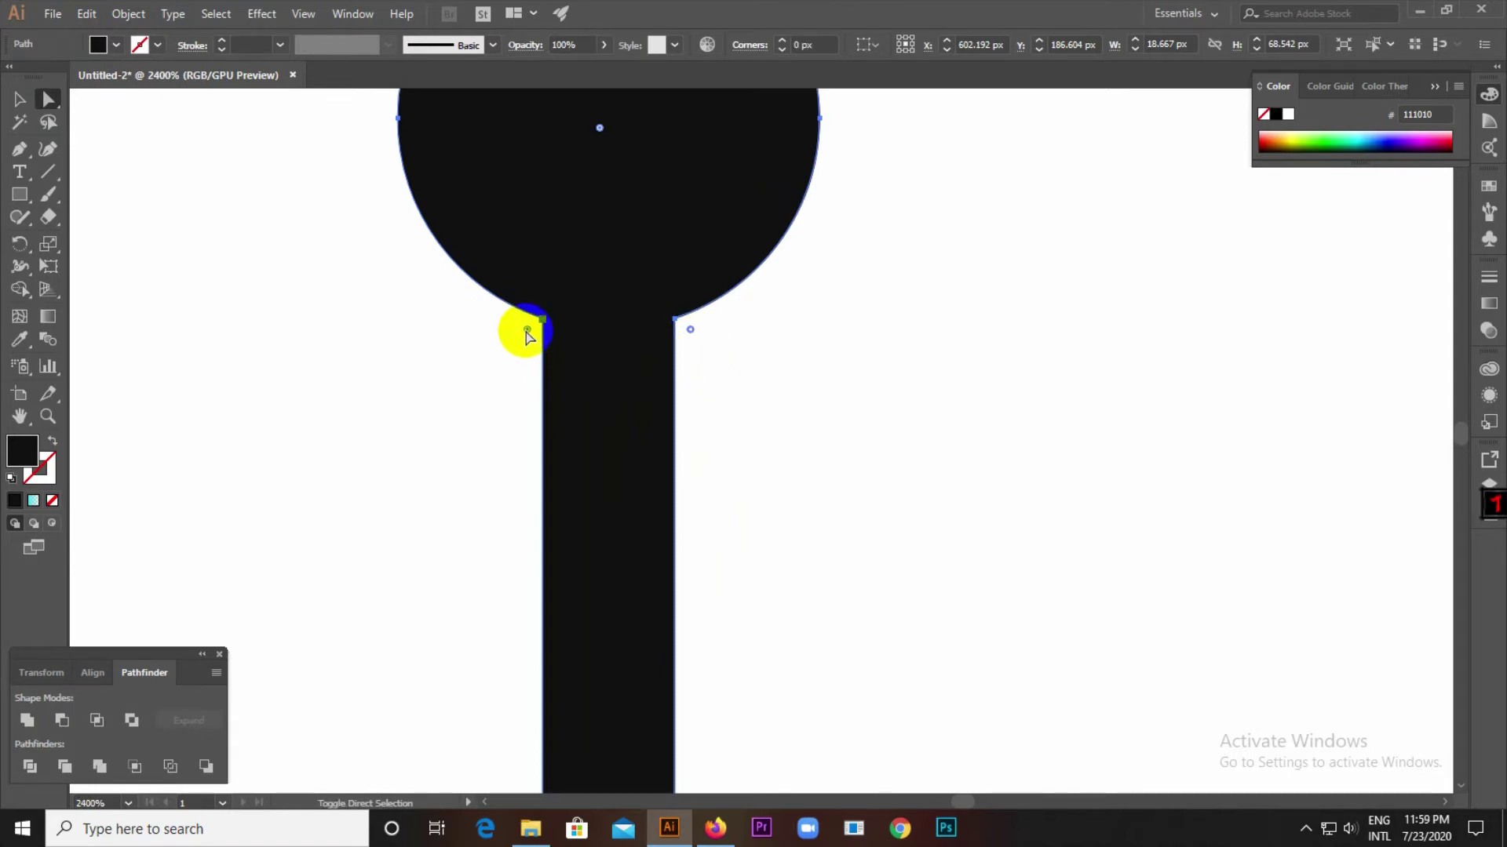
pyautogui.moveTo(527, 332); pyautogui.dragTo(471, 496)
pyautogui.hotkey('ctrl', '-')
pyautogui.hotkey('ctrl', '-')
pyautogui.hotkey('ctrl', '-')
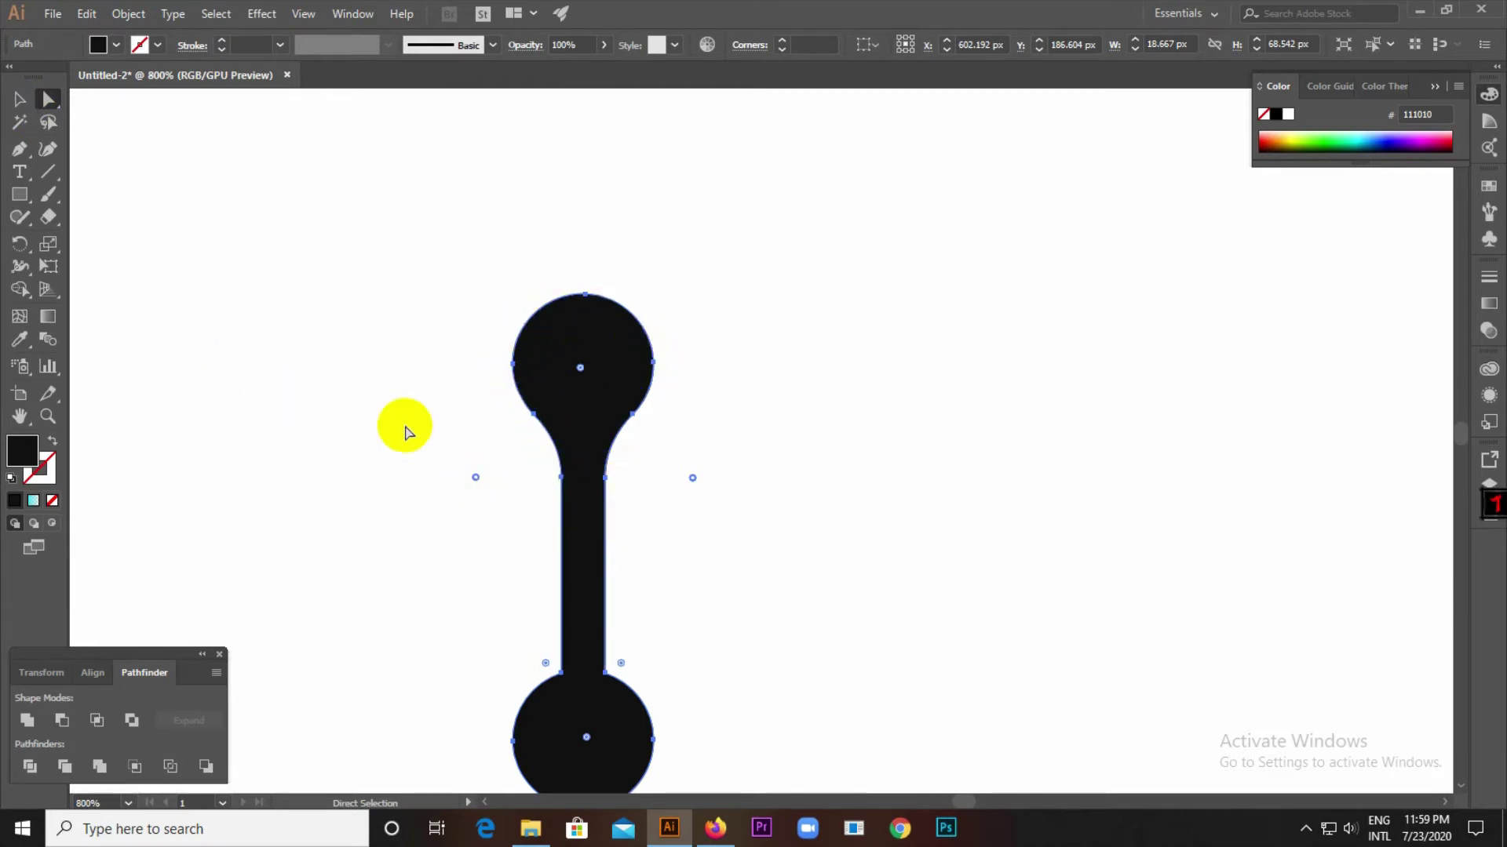
pyautogui.click(20, 99)
pyautogui.click(235, 377)
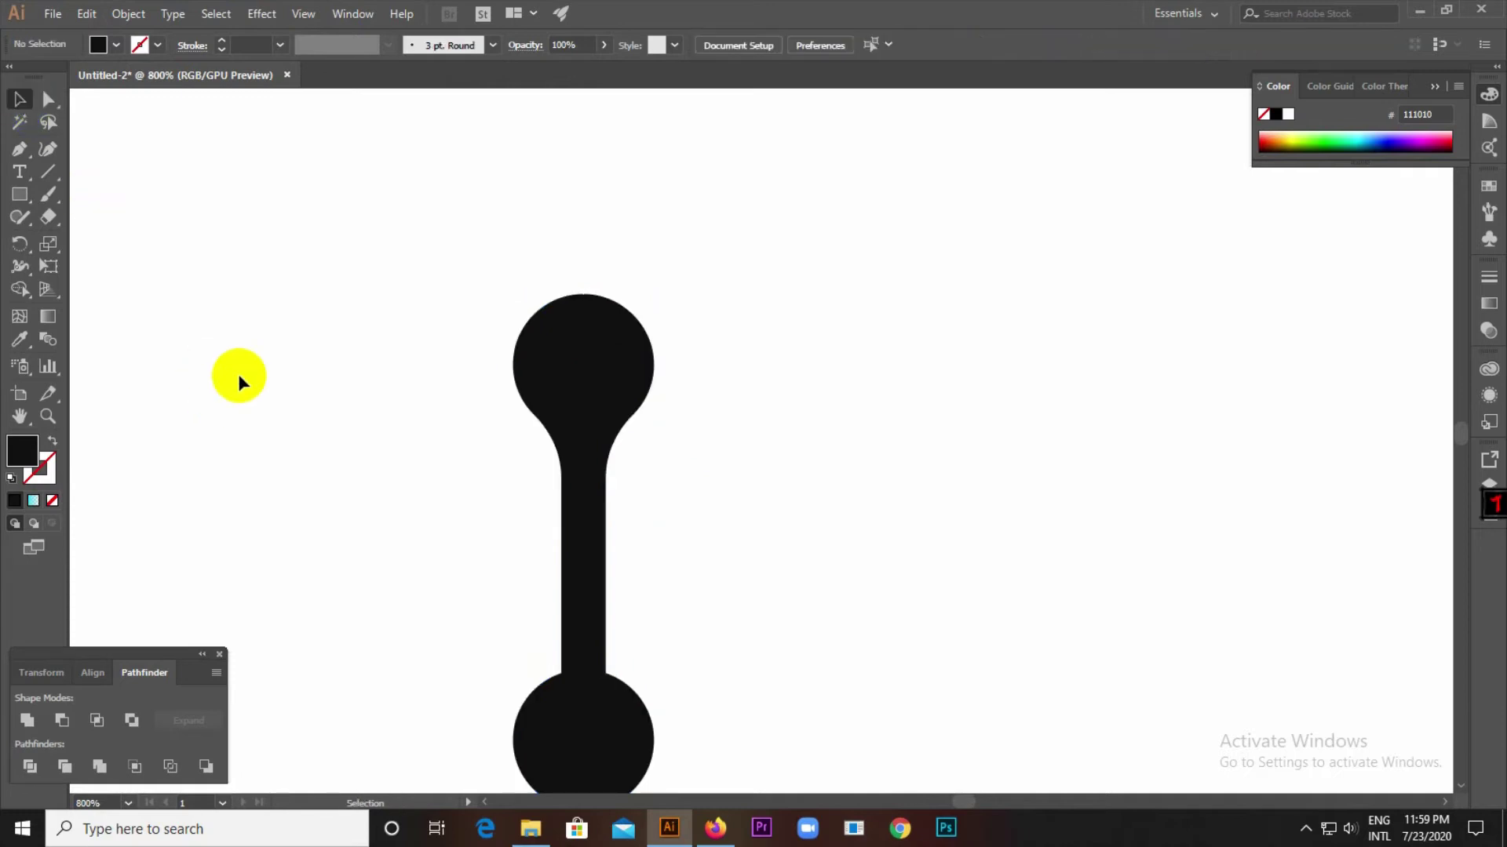
# Round both inner corners where the lower circle meets the bar to a radius of about 11.37 px
pyautogui.click(578, 689)
pyautogui.click(47, 99)
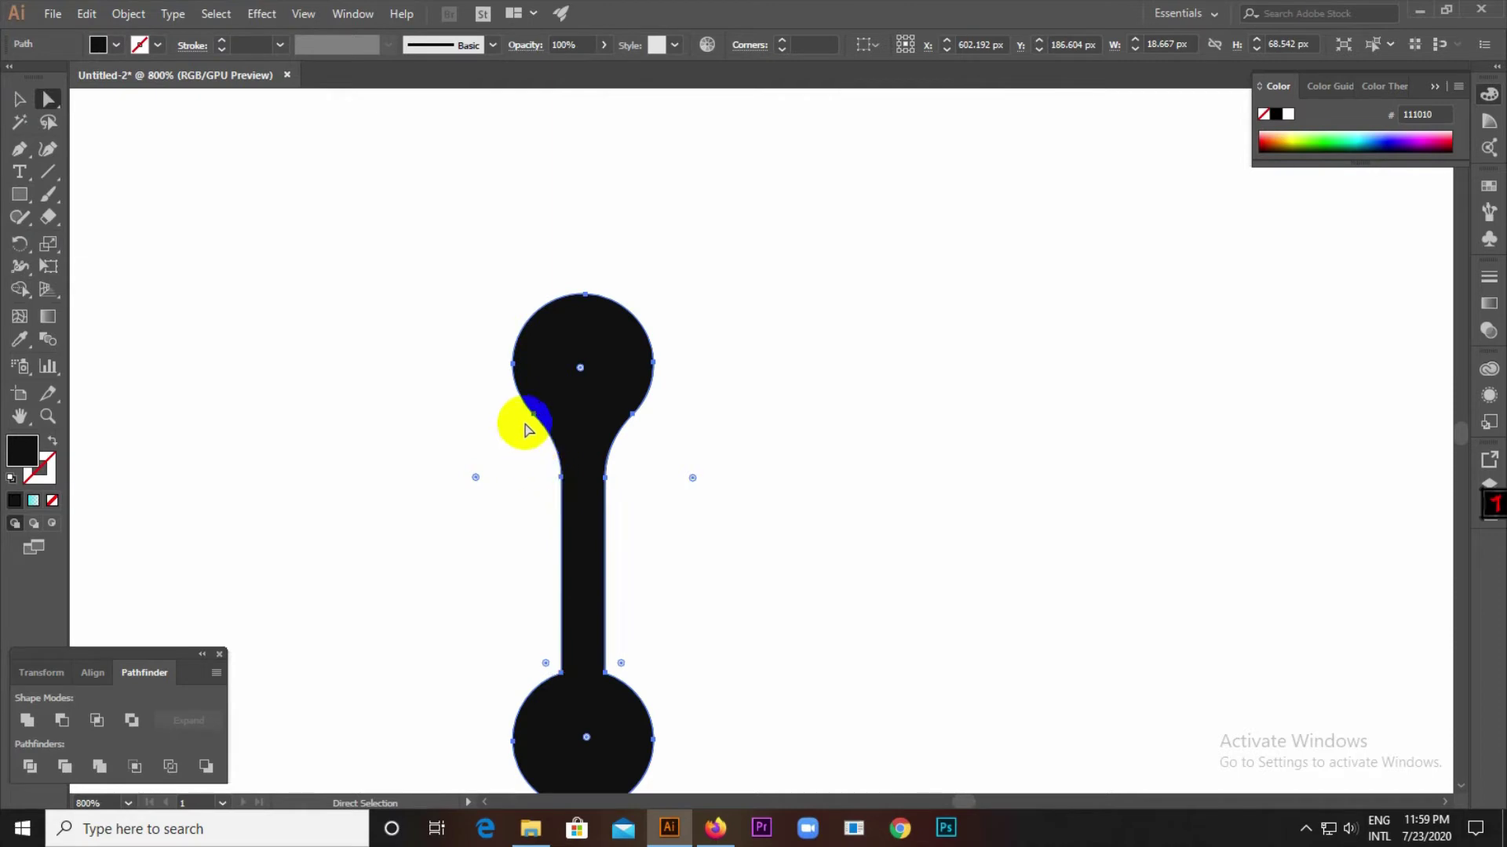
pyautogui.click(547, 664)
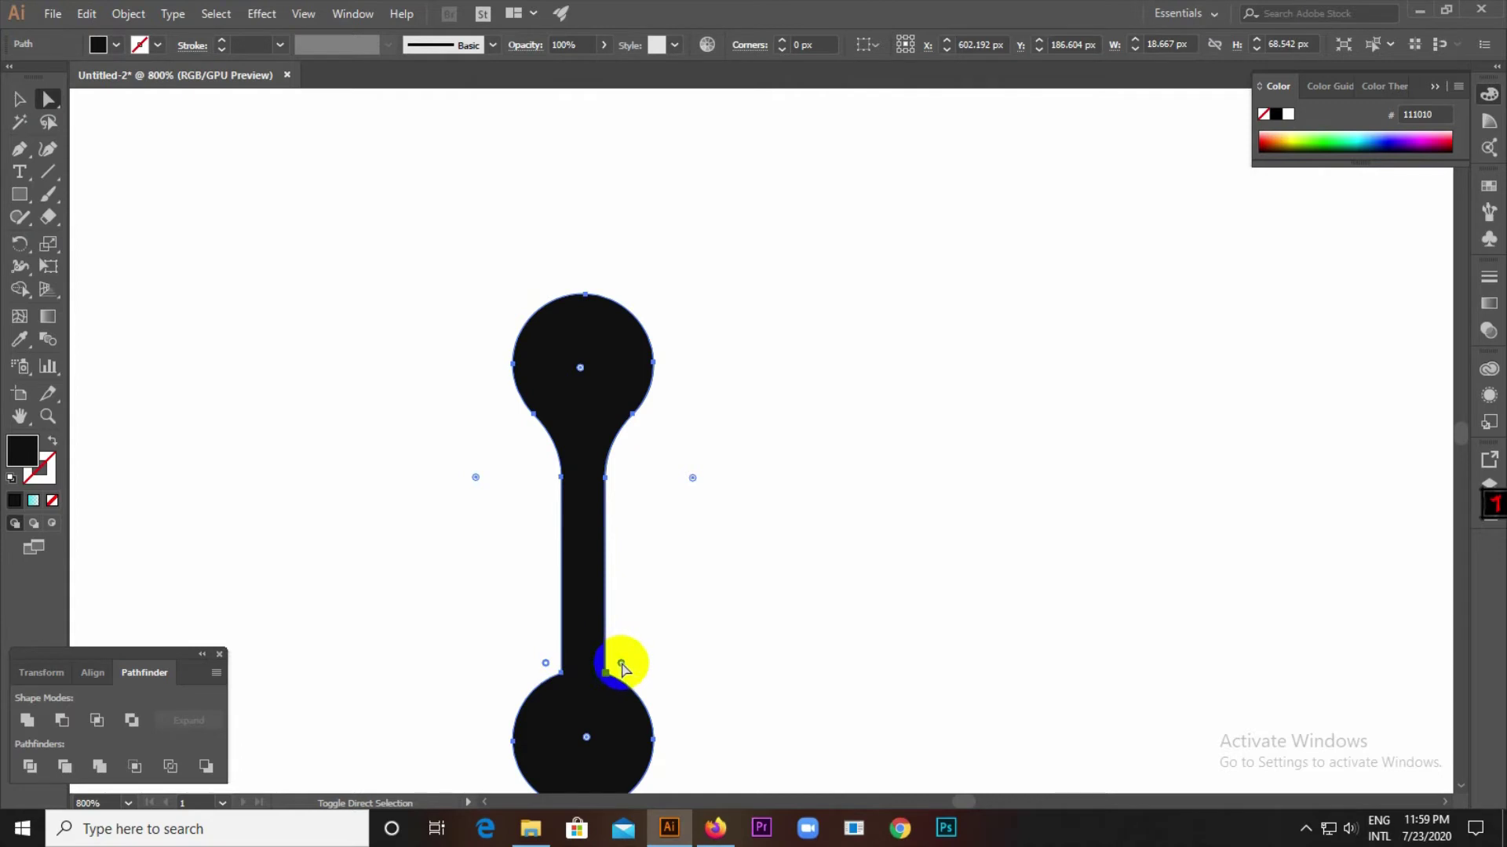
pyautogui.moveTo(620, 664); pyautogui.dragTo(689, 618)
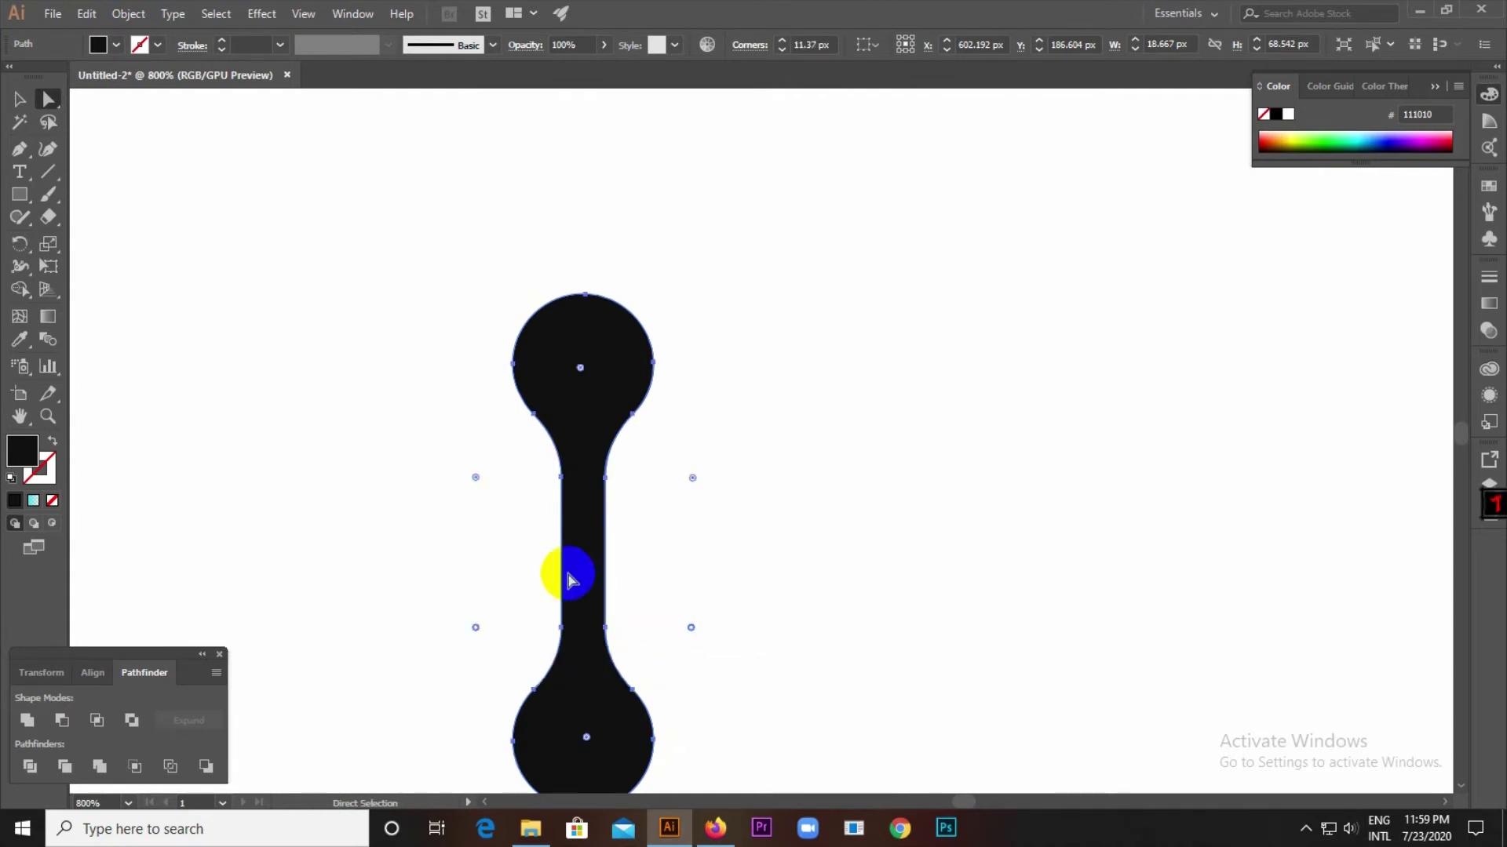
pyautogui.click(19, 99)
pyautogui.click(397, 361)
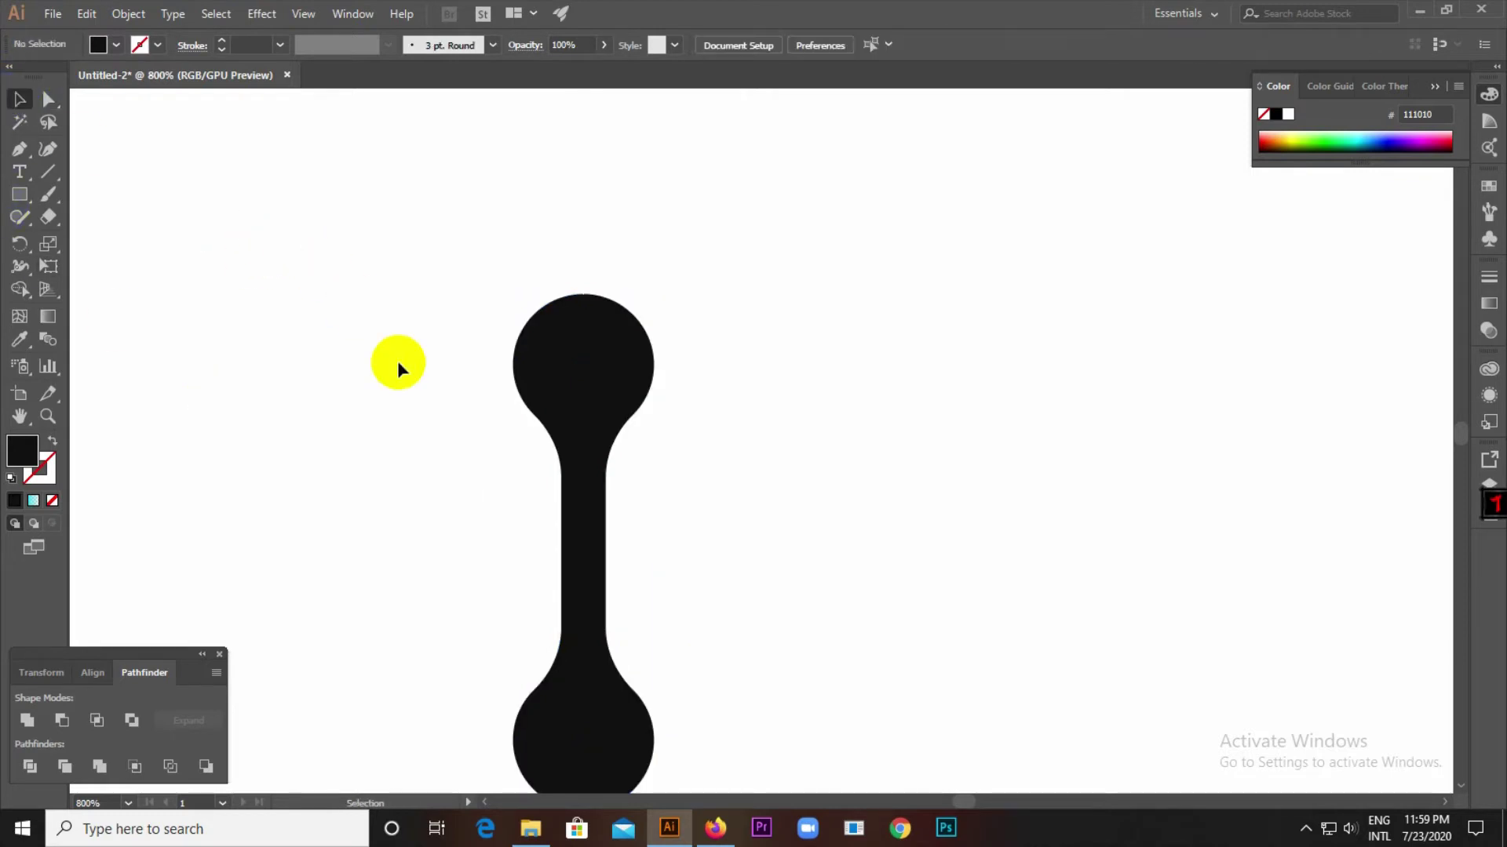
# Move the dumbbell shape up and to the right, to about X 611.5 px, Y 160.6 px
pyautogui.scroll(-3, 514, 346)
pyautogui.scroll(3, 541, 416)
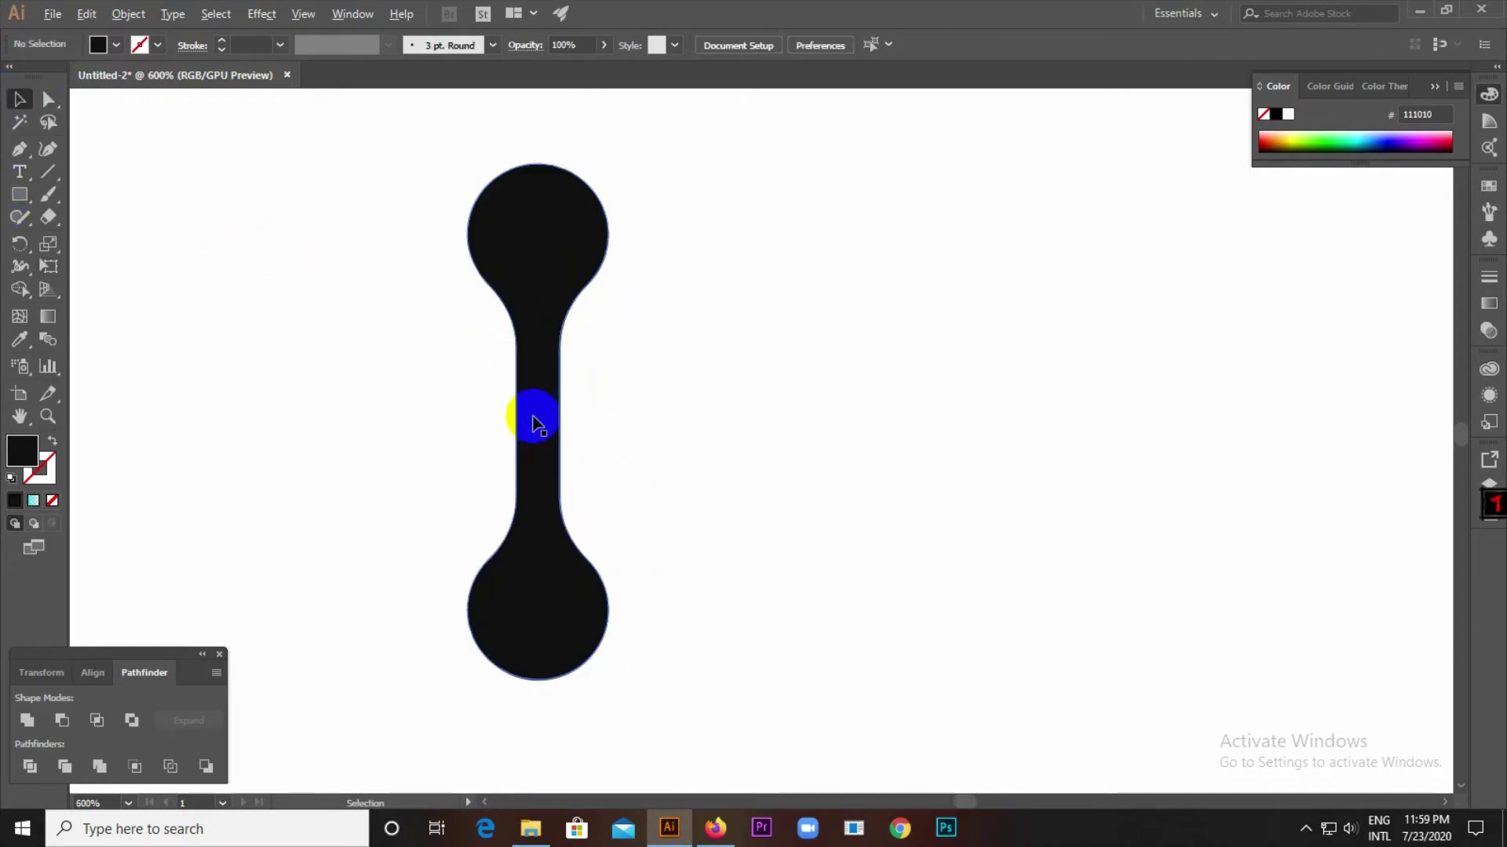
pyautogui.scroll(-2, 615, 390)
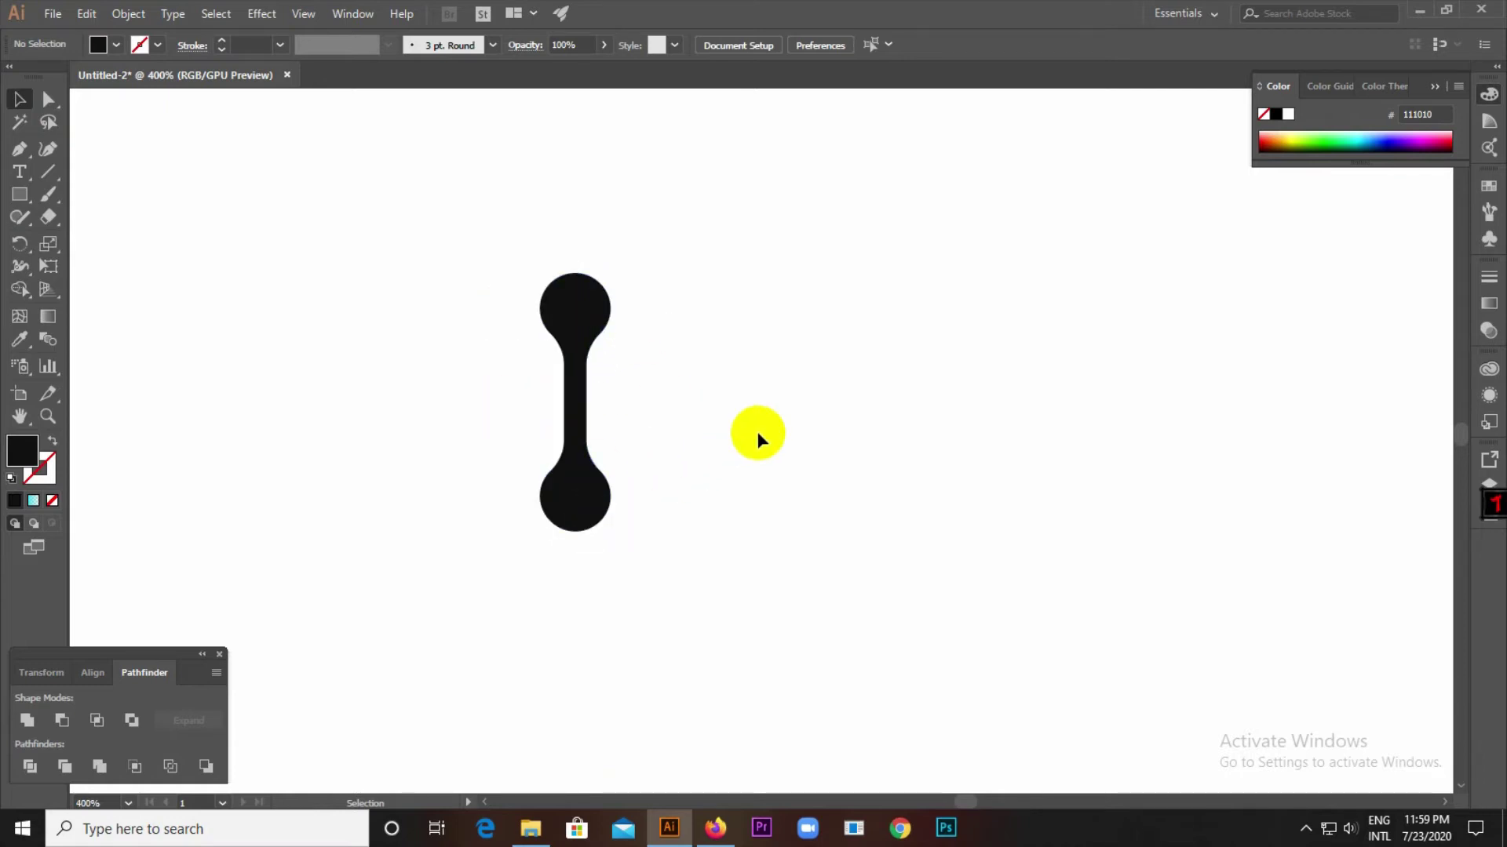
pyautogui.scroll(-2, 757, 438)
pyautogui.moveTo(672, 464); pyautogui.dragTo(691, 408)
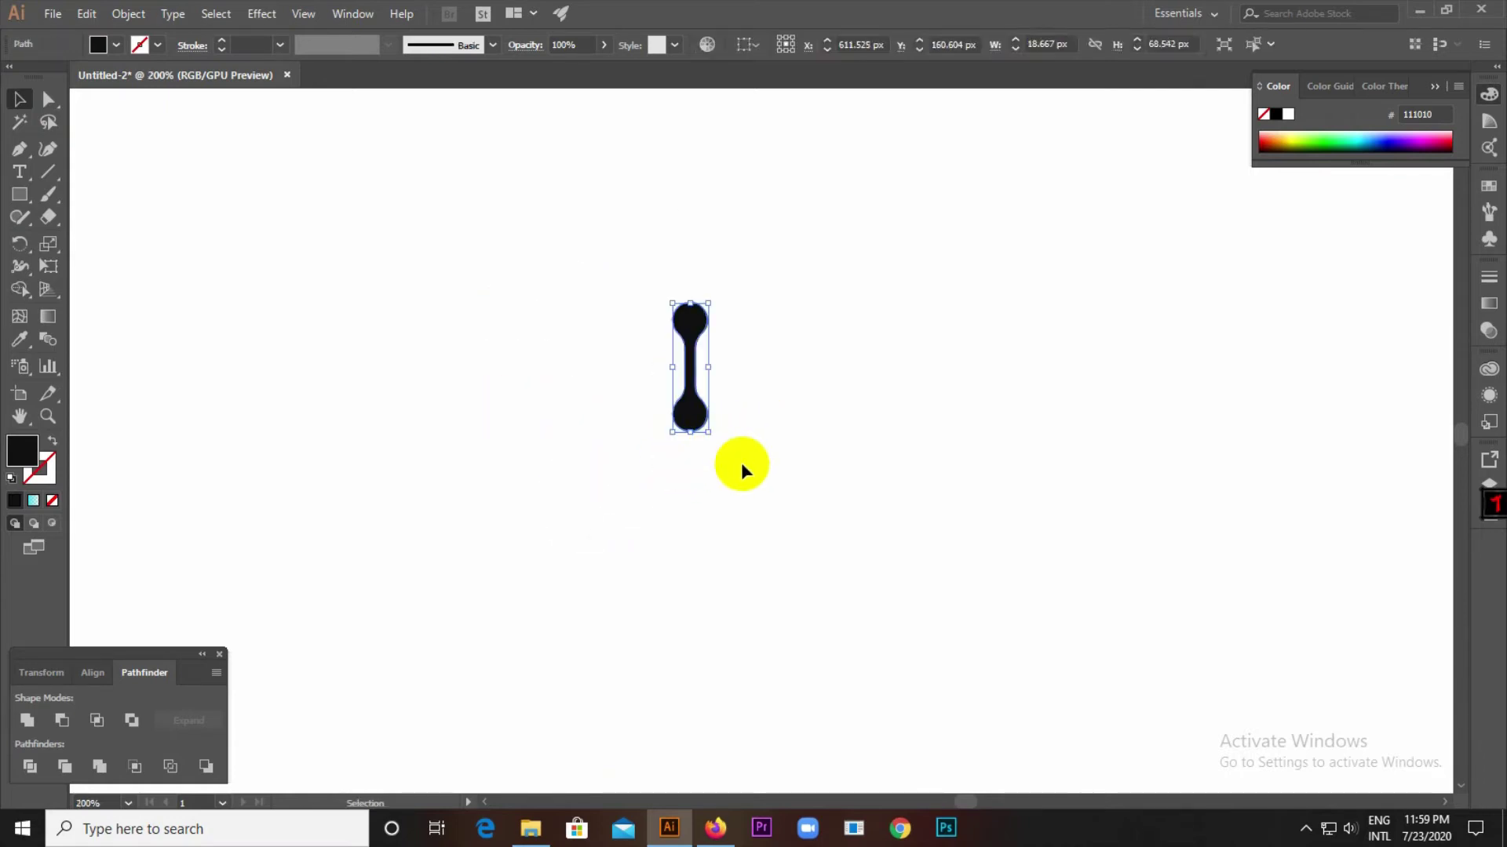
pyautogui.click(738, 471)
# Try to make a copy of the dumbbell rotated 36° about a point just below it
pyautogui.scroll(-1, 695, 414)
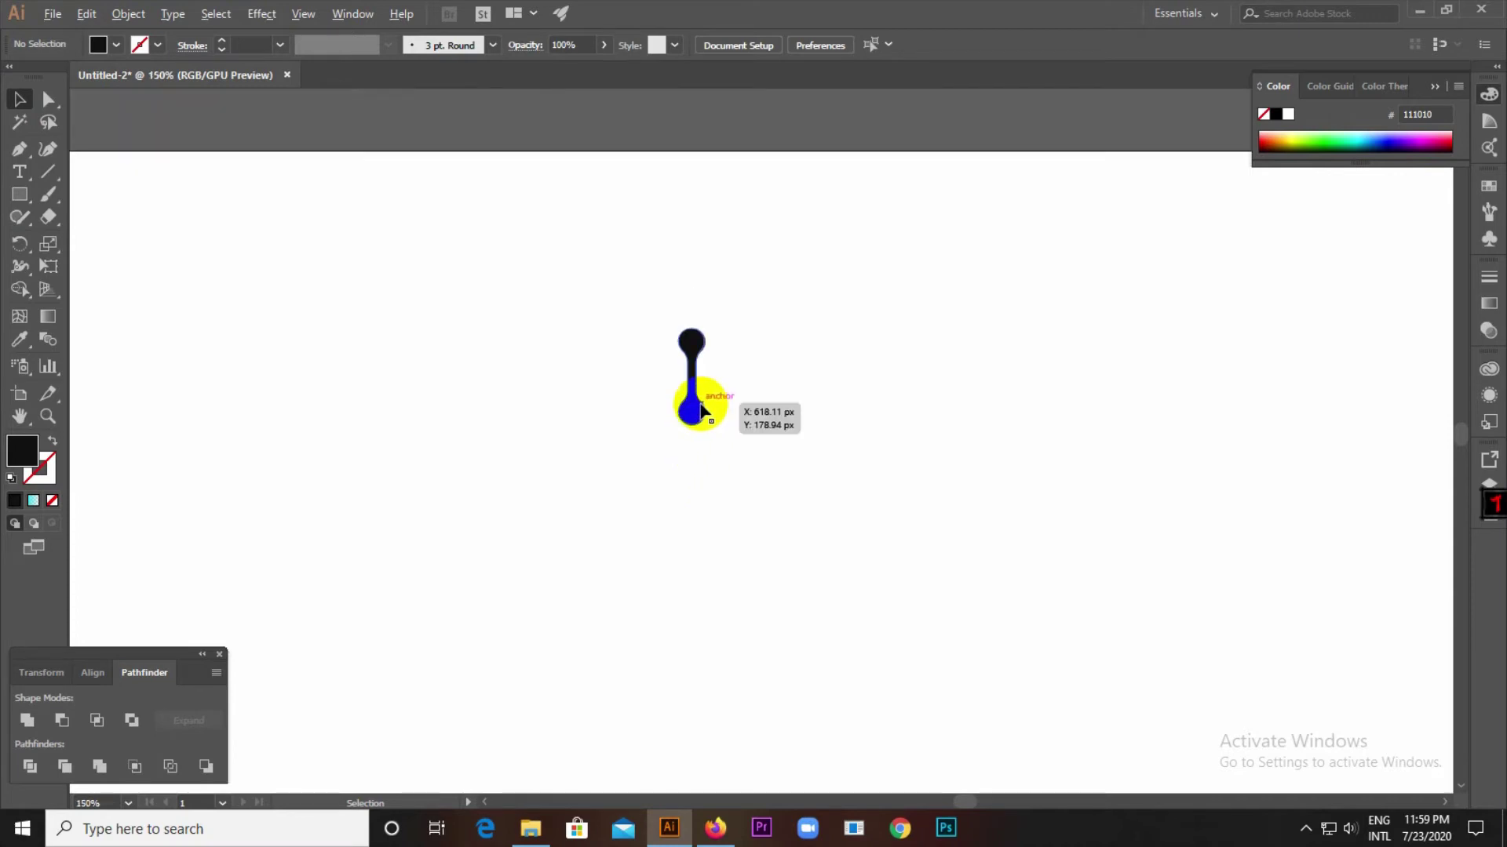
pyautogui.scroll(2, 701, 410)
pyautogui.click(684, 425)
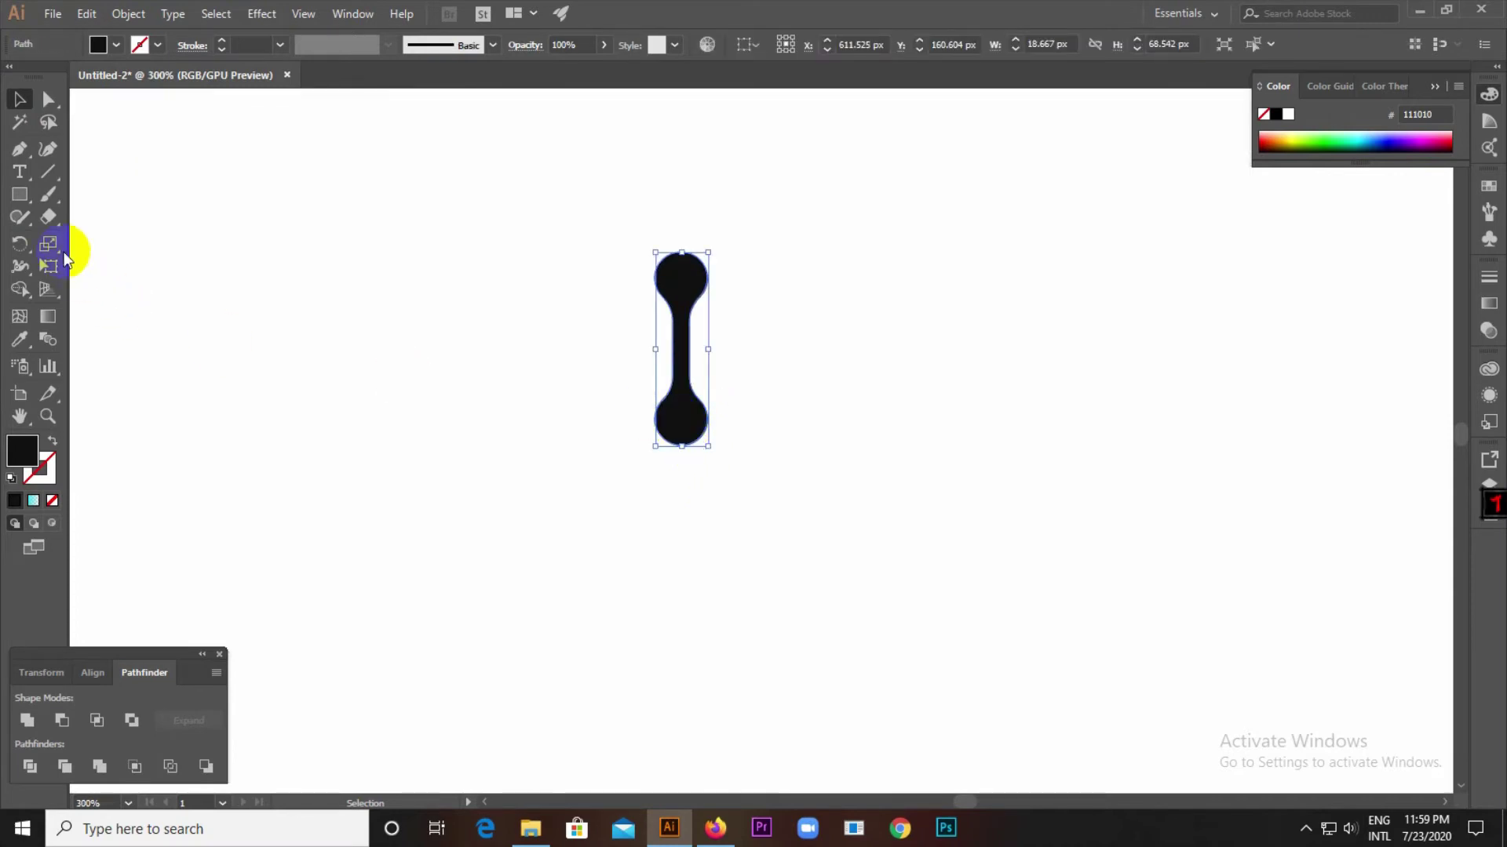
pyautogui.moveTo(20, 244); pyautogui.dragTo(86, 245)
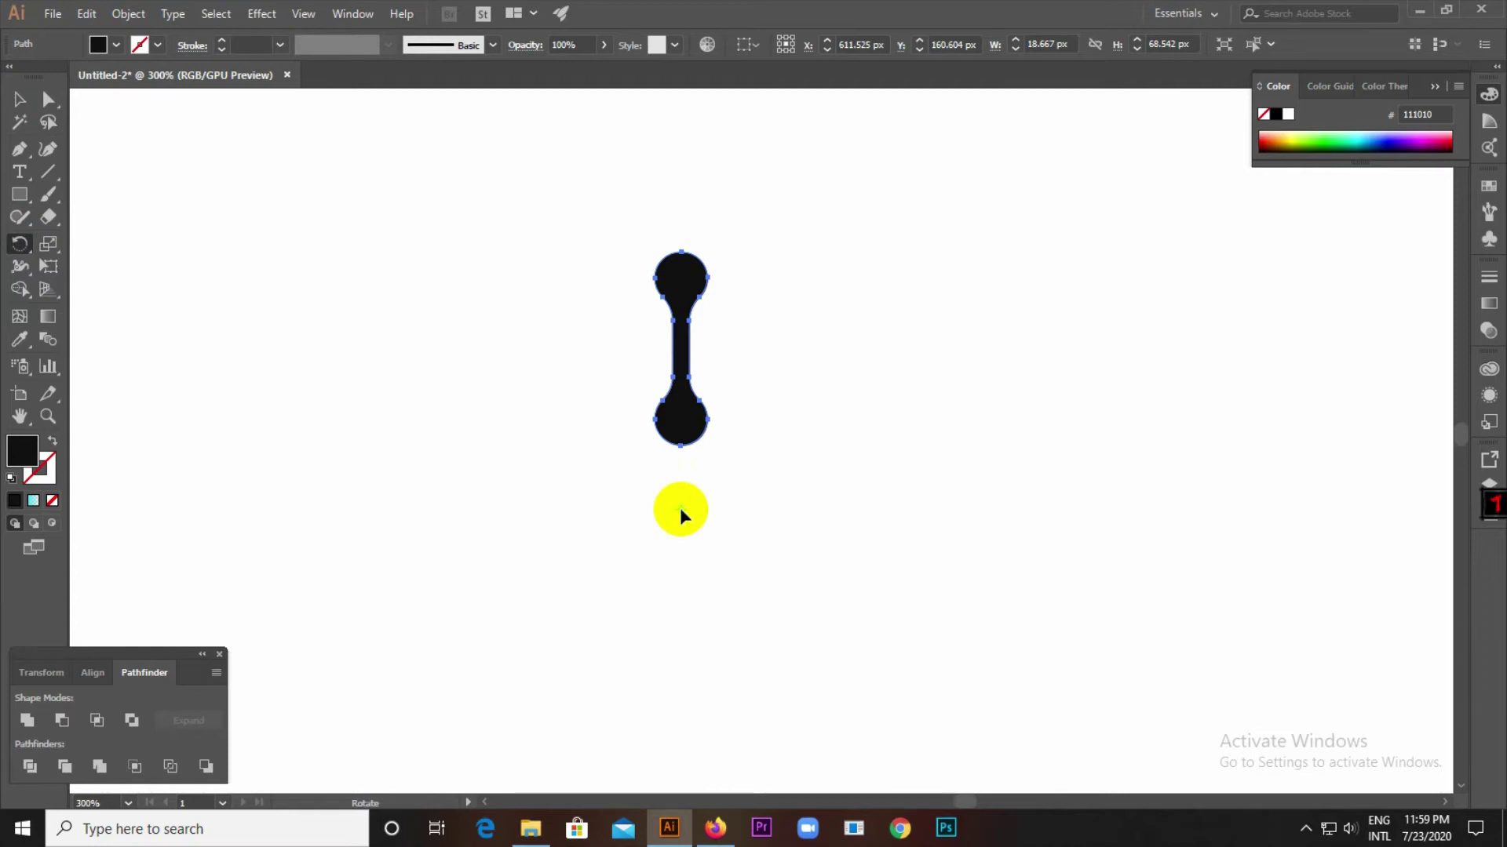
pyautogui.keyDown('alt'); pyautogui.click(680, 512); pyautogui.keyUp('alt')
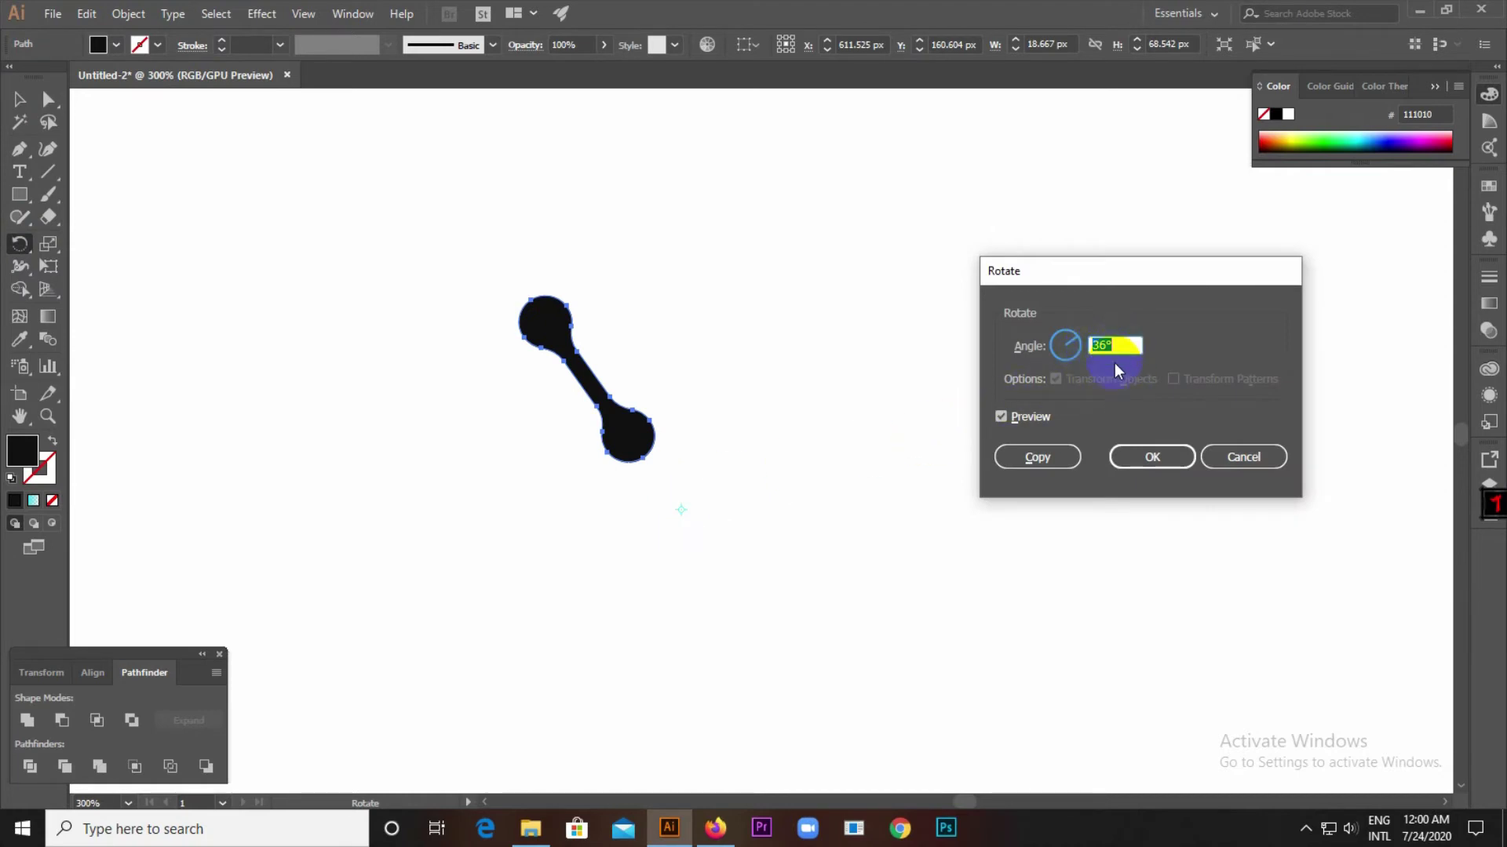
pyautogui.click(1055, 460)
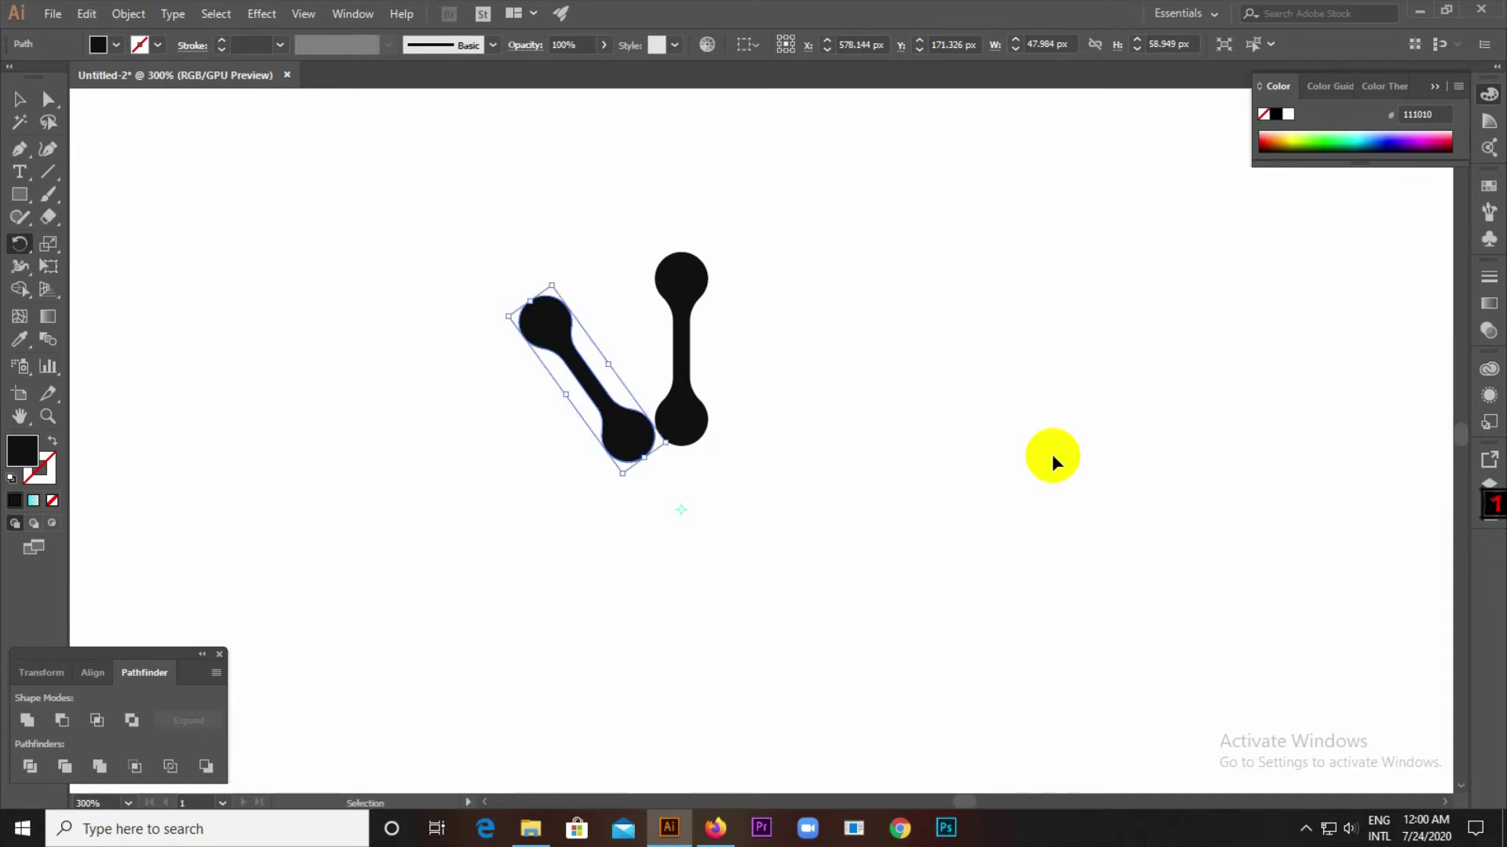
pyautogui.hotkey('ctrl', 'z')
pyautogui.click(16, 259)
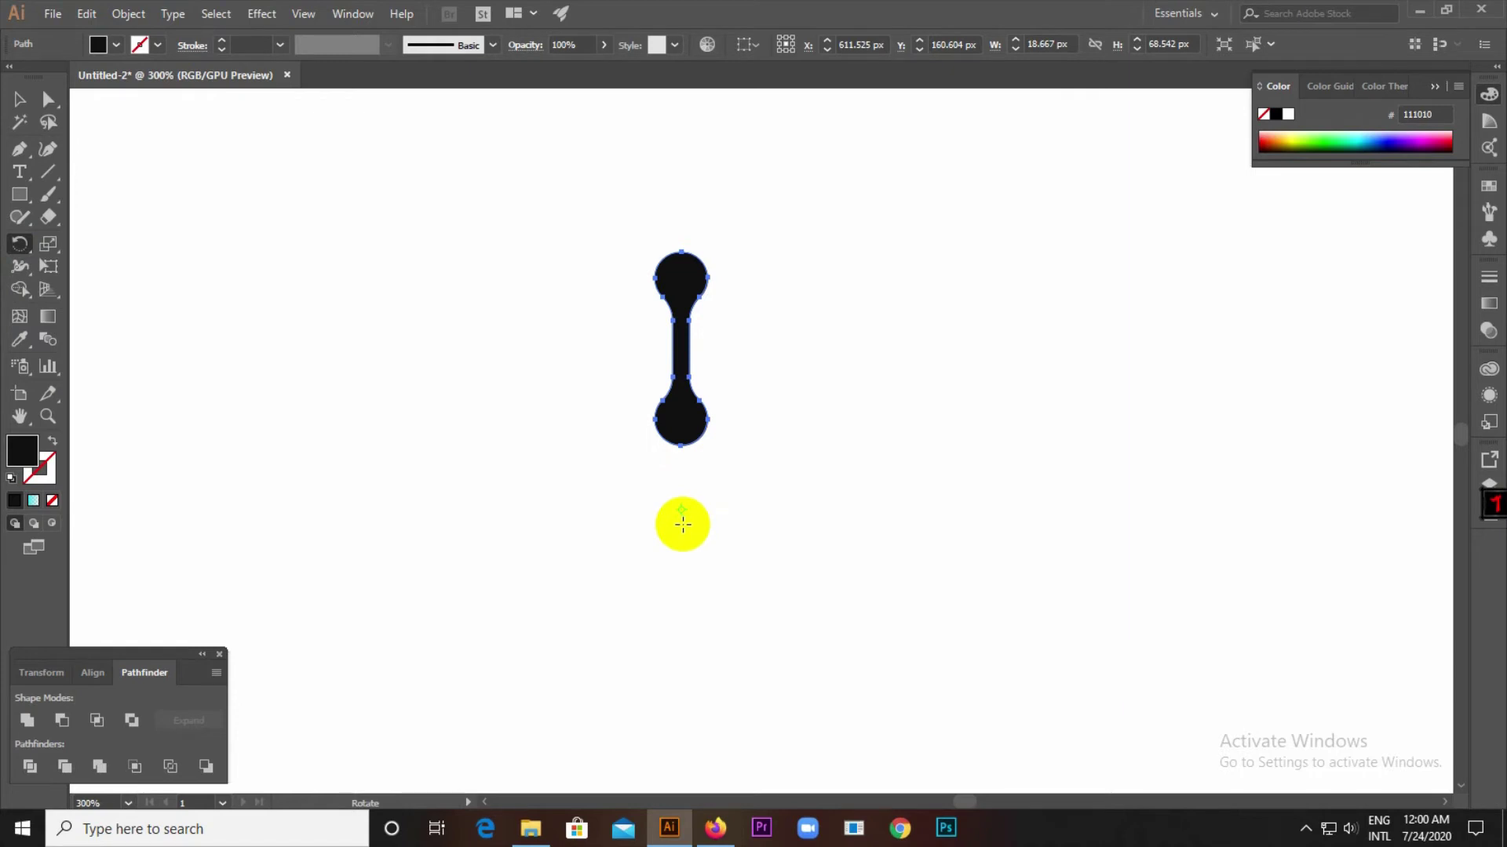
pyautogui.keyDown('alt'); pyautogui.click(682, 524); pyautogui.keyUp('alt')
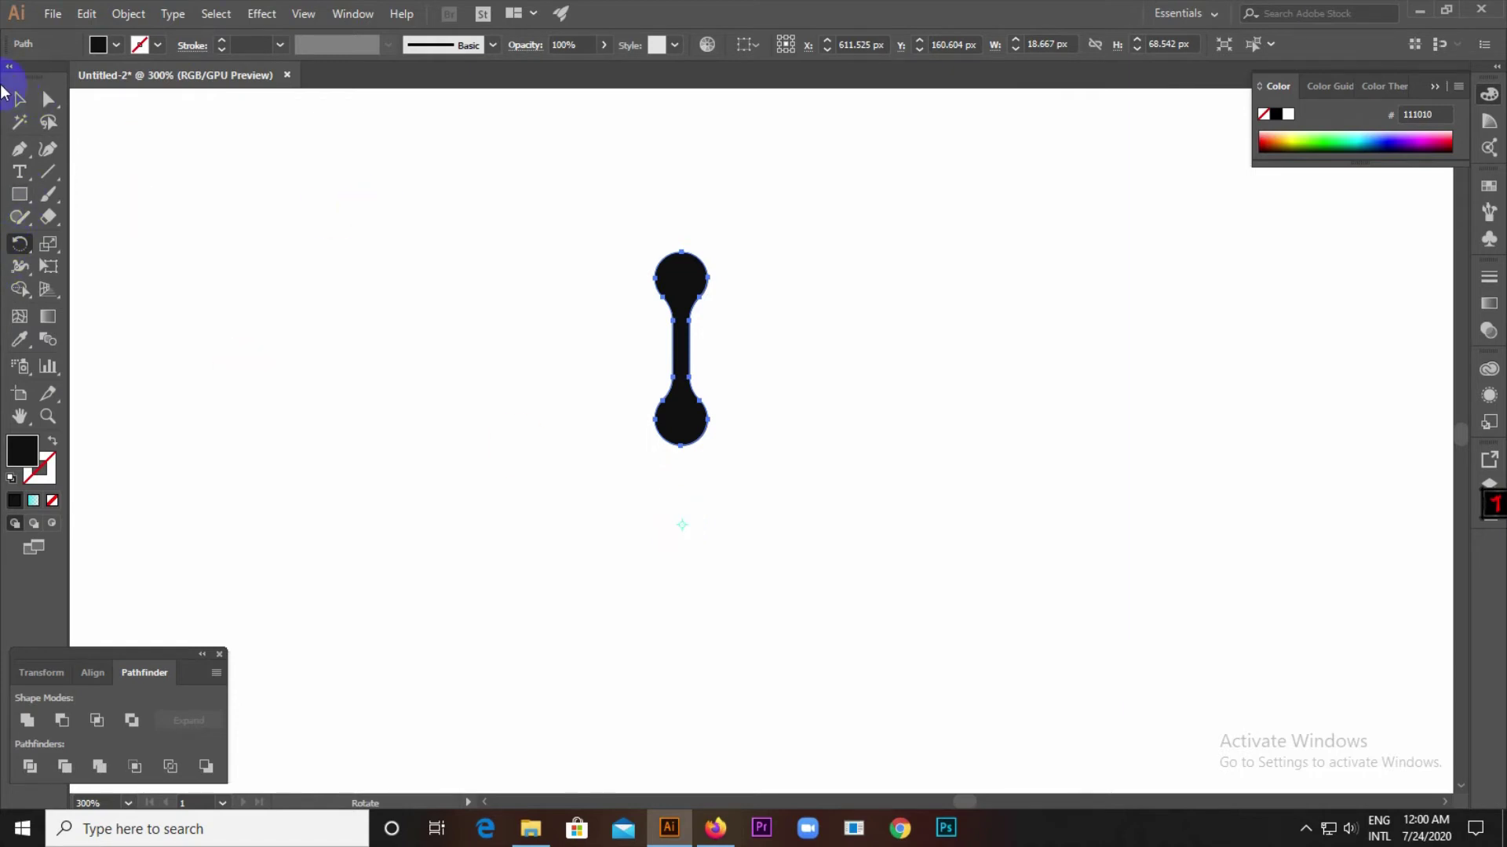
# Create a copy of the dumbbell rotated 36° about a point a short distance below its lower end
pyautogui.click(19, 99)
pyautogui.click(572, 322)
pyautogui.hotkey('ctrl', 'a')
pyautogui.click(20, 243)
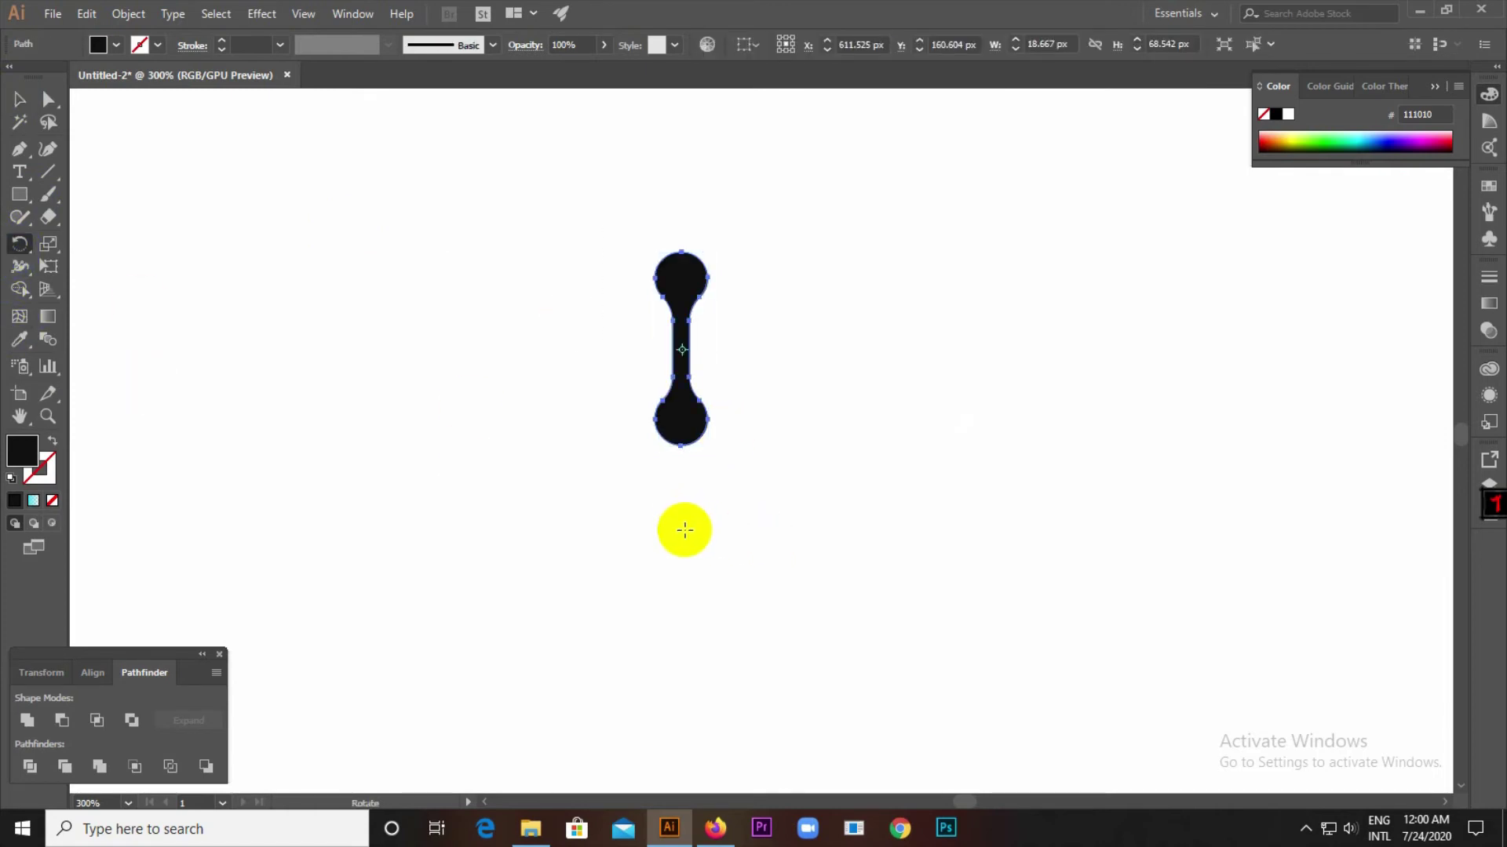
pyautogui.keyDown('alt'); pyautogui.click(684, 530); pyautogui.keyUp('alt')
pyautogui.click(1109, 346)
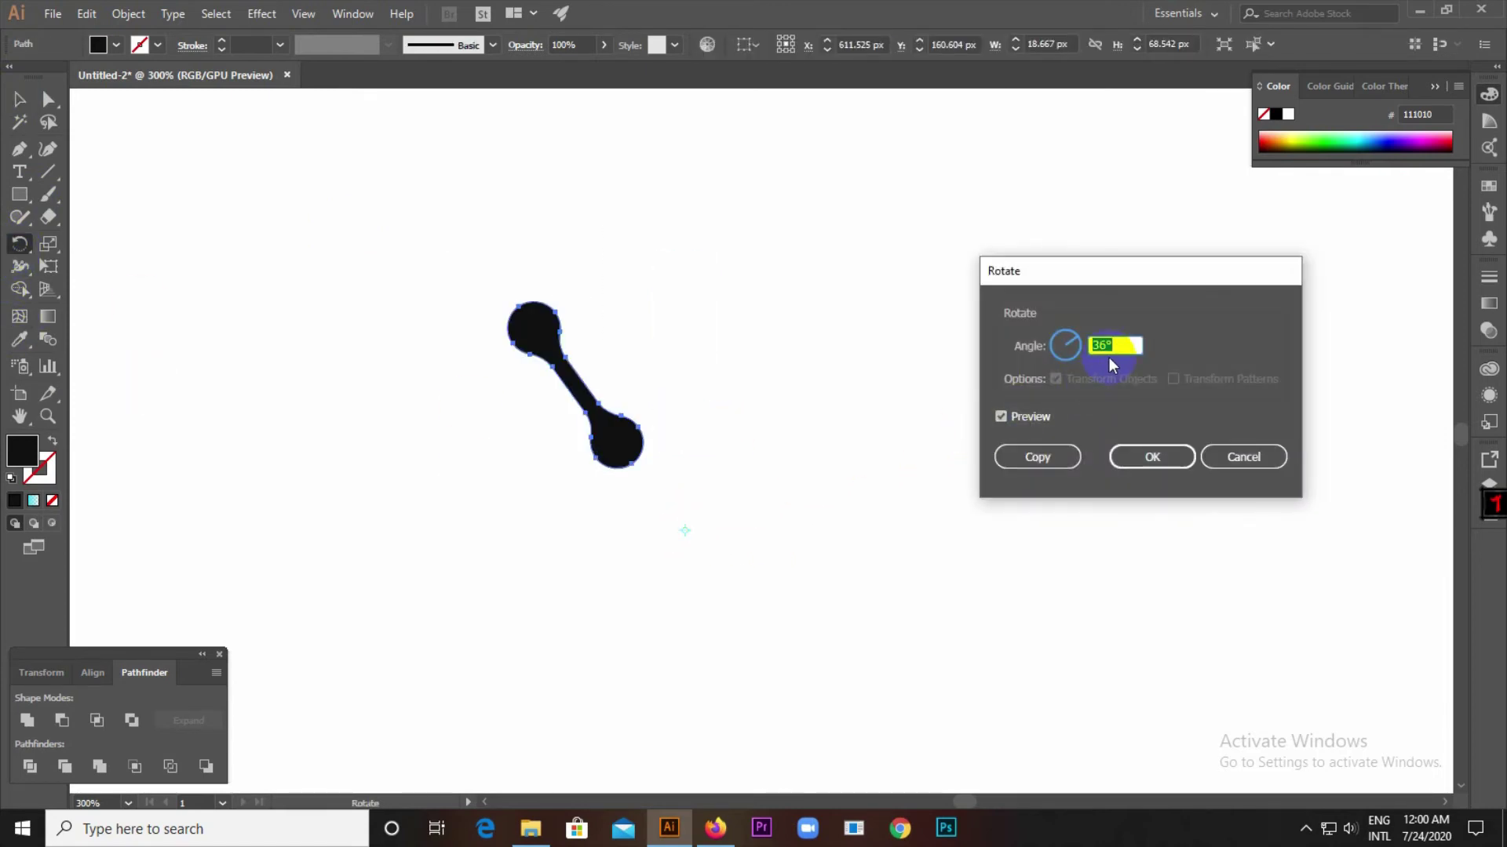
pyautogui.click(1033, 459)
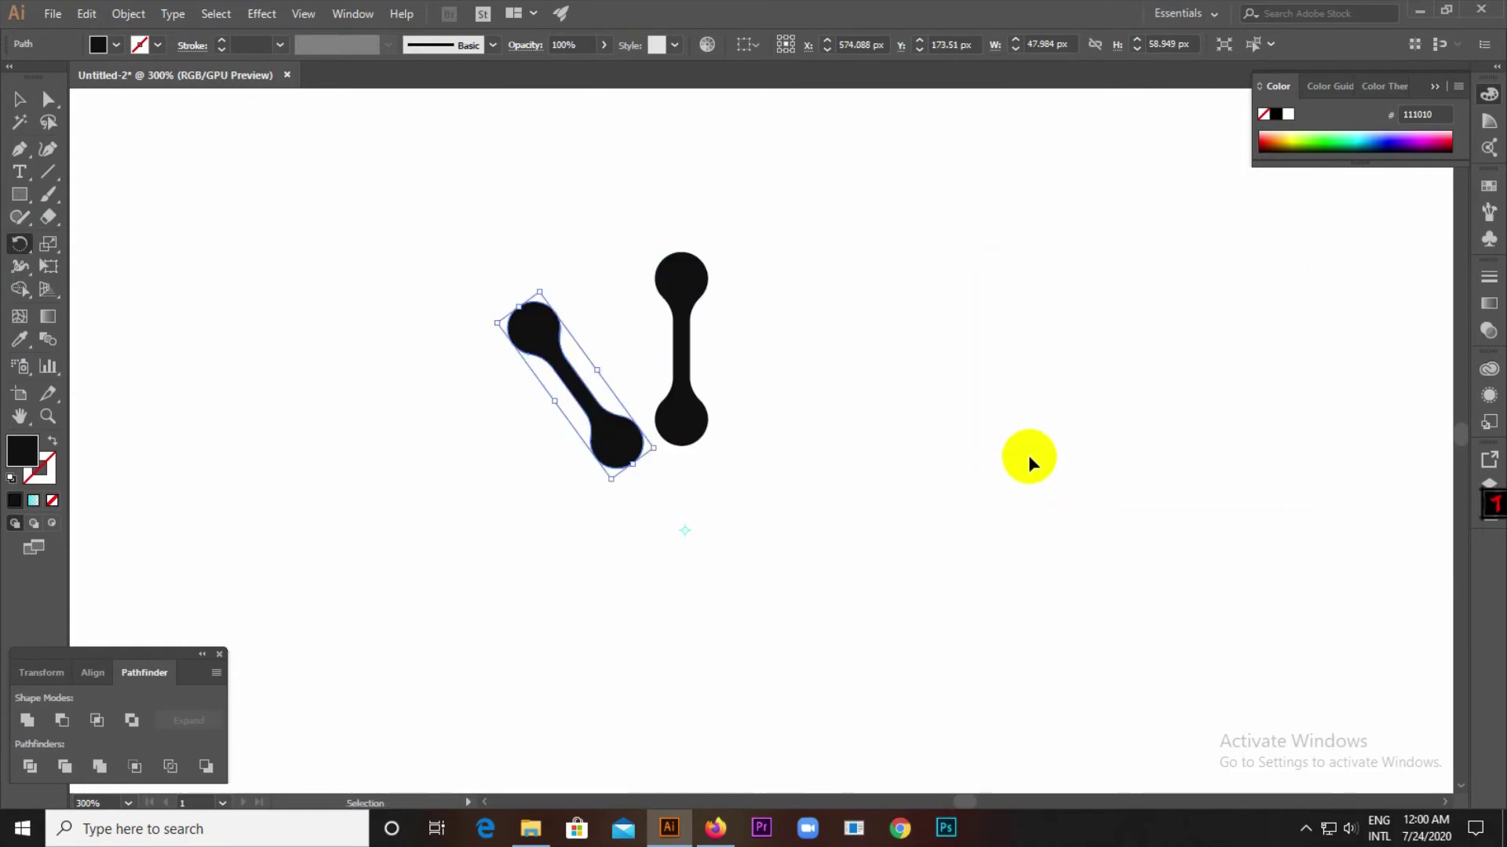
# Repeat the 36° rotated copy eight more times to complete a full ring of ten dumbbells
pyautogui.hotkey('ctrl', 'd')
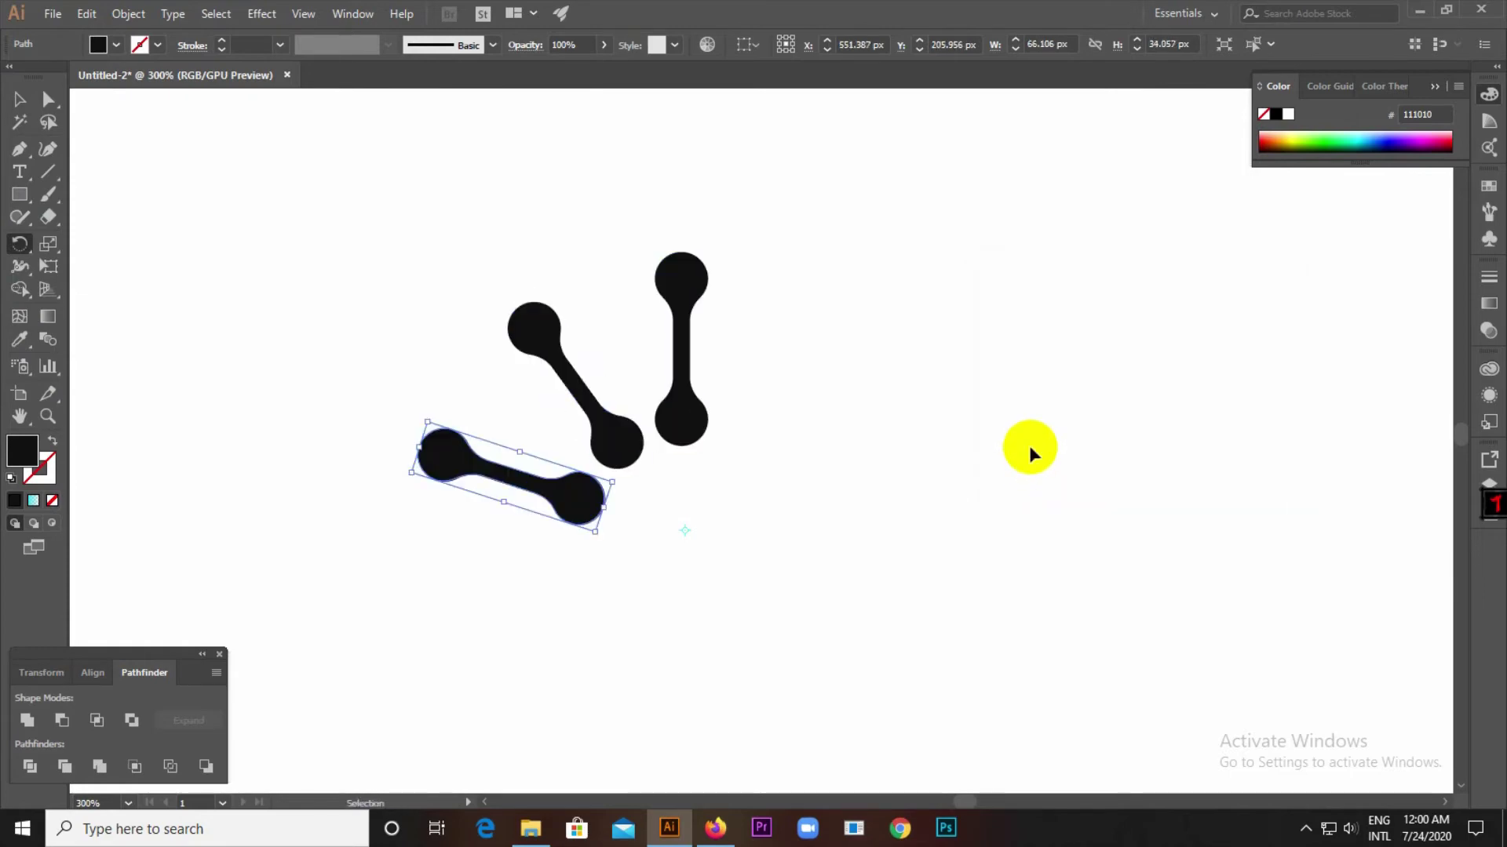
pyautogui.hotkey('ctrl', 'd')
pyautogui.hotkey('ctrl', 'd')
pyautogui.hotkey('ctrl', 'd')
pyautogui.hotkey('ctrl', 'd')
pyautogui.hotkey('ctrl', 'd')
pyautogui.hotkey('ctrl', 'd')
pyautogui.hotkey('ctrl', 'd')
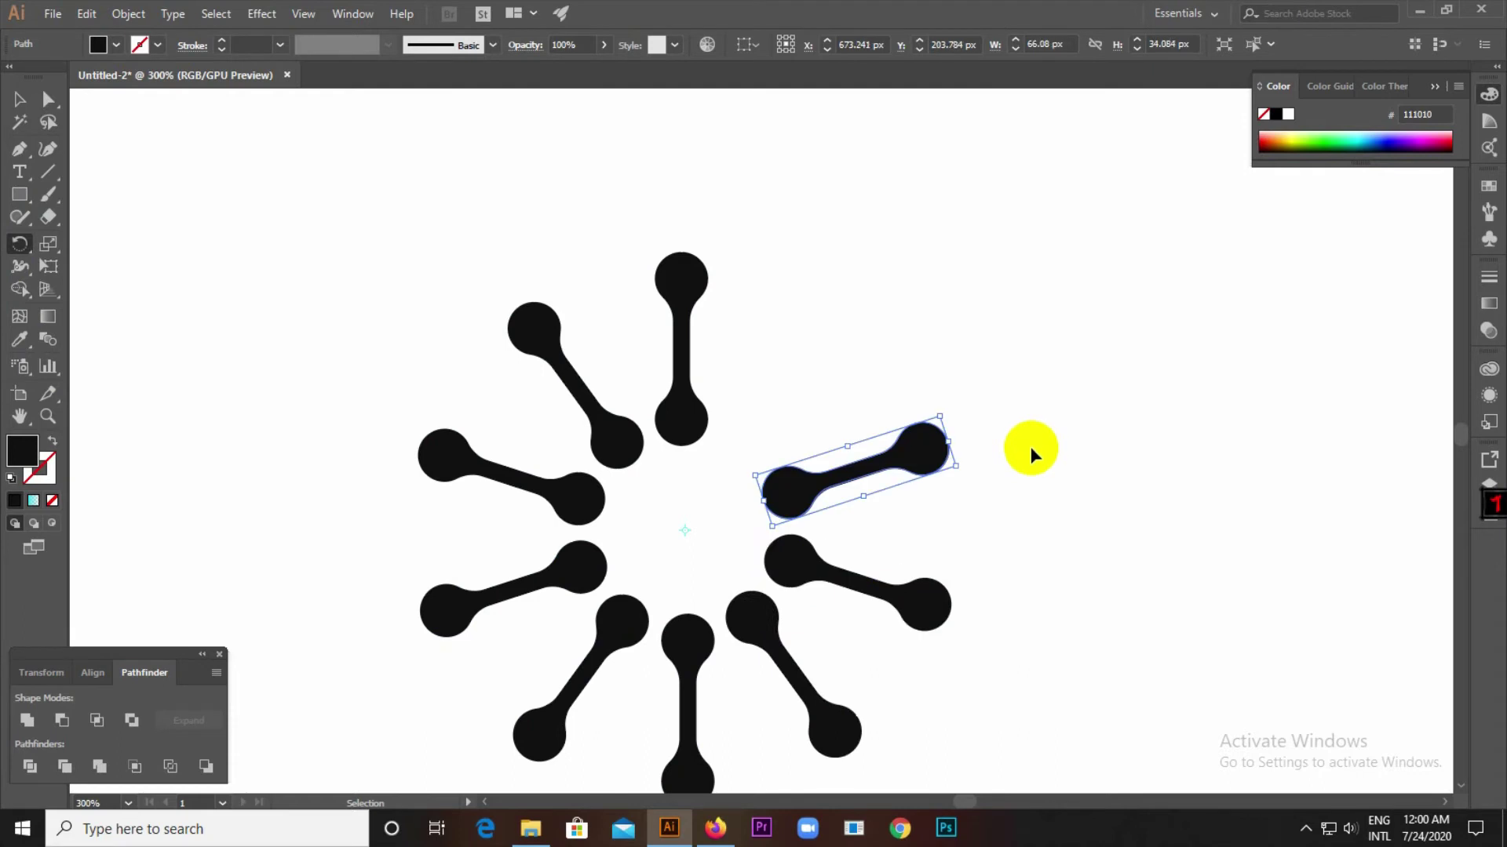
pyautogui.click(20, 99)
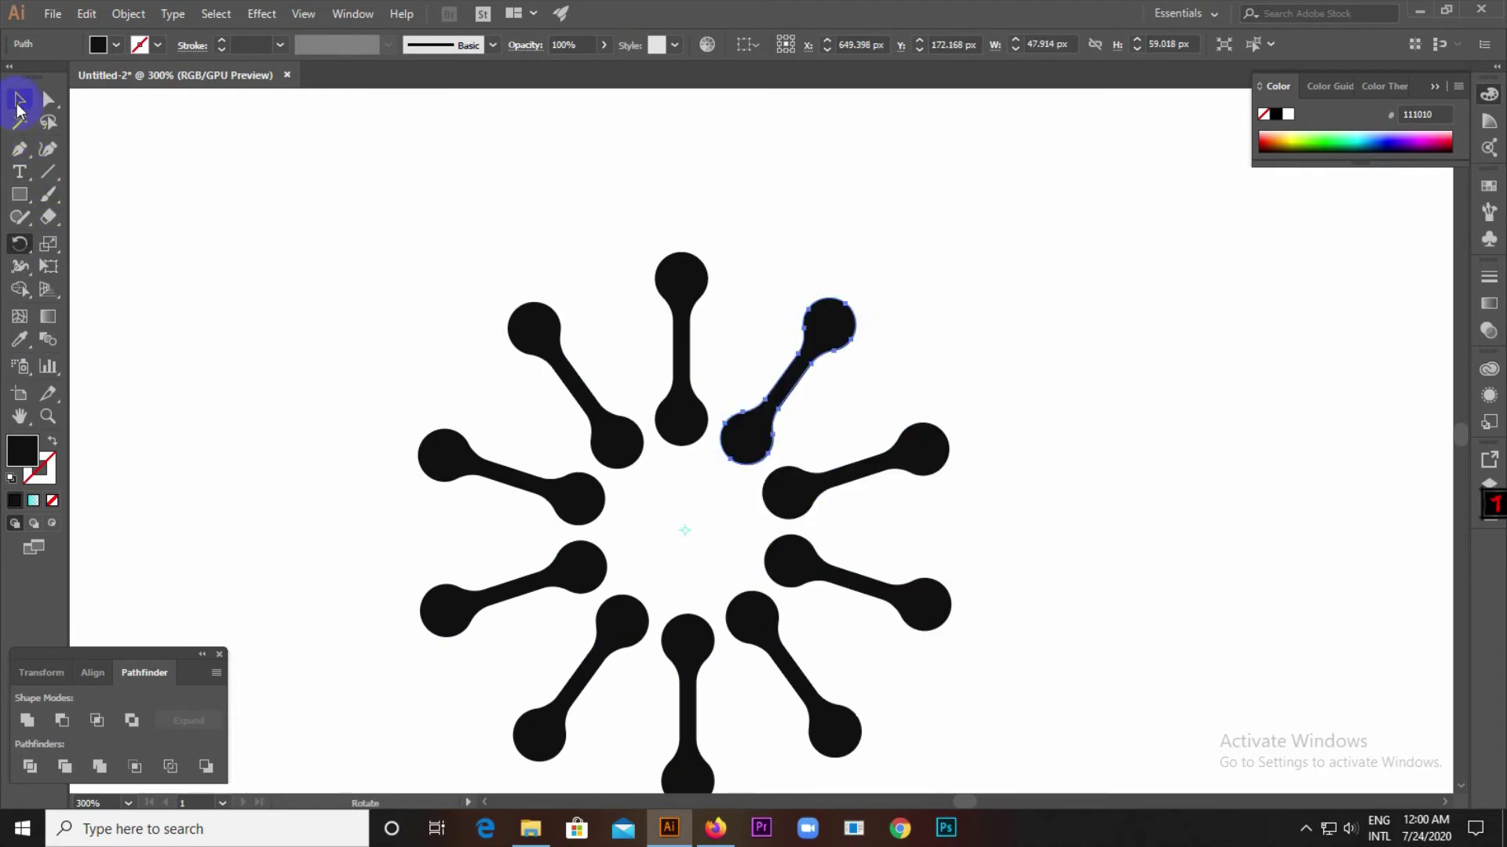
pyautogui.click(316, 245)
pyautogui.scroll(-2, 584, 342)
pyautogui.moveTo(353, 270); pyautogui.dragTo(764, 565)
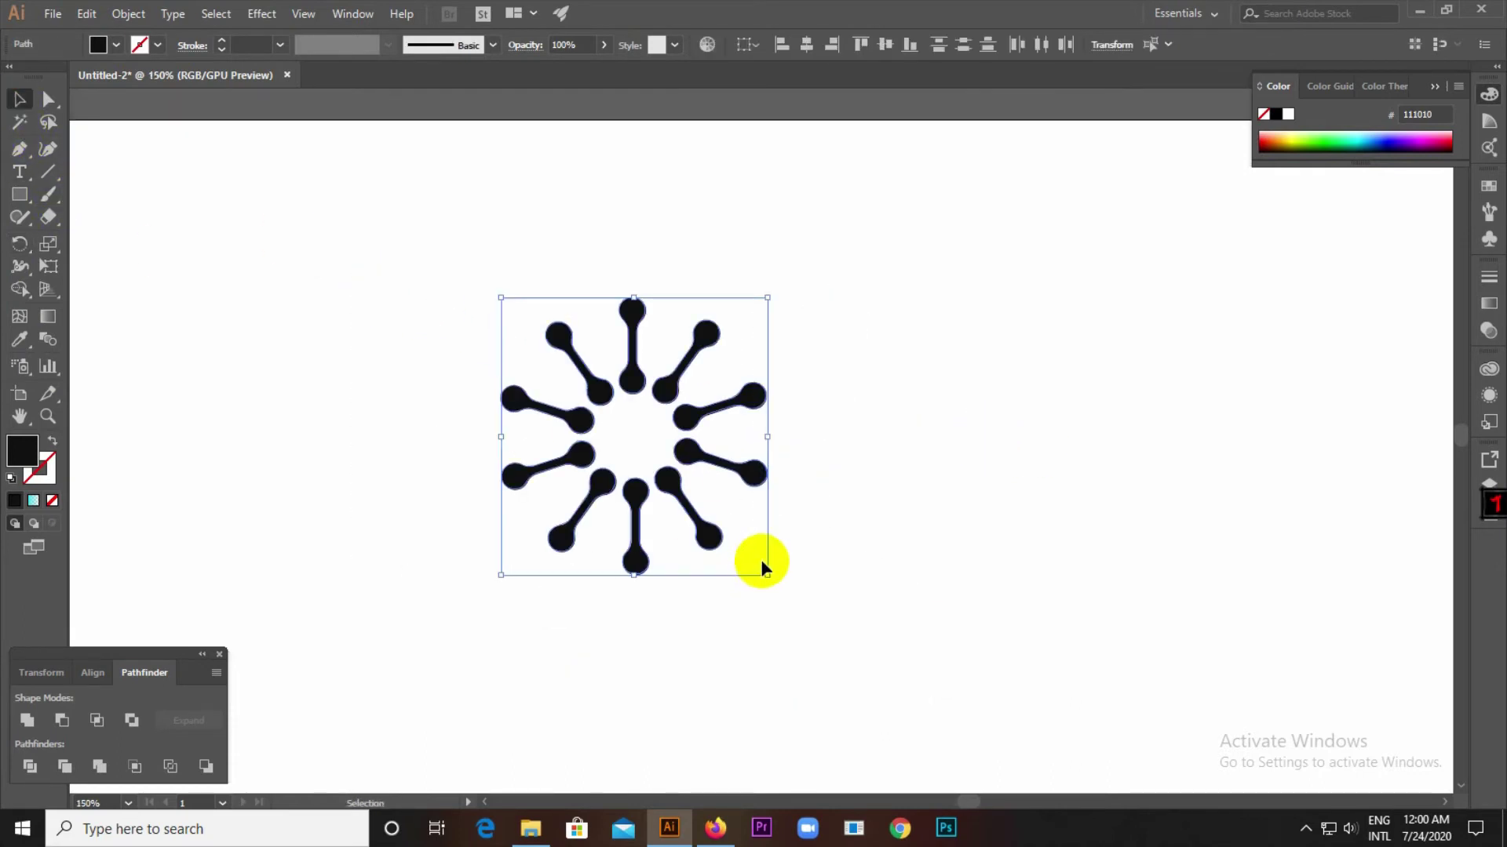
pyautogui.moveTo(709, 494); pyautogui.dragTo(676, 487)
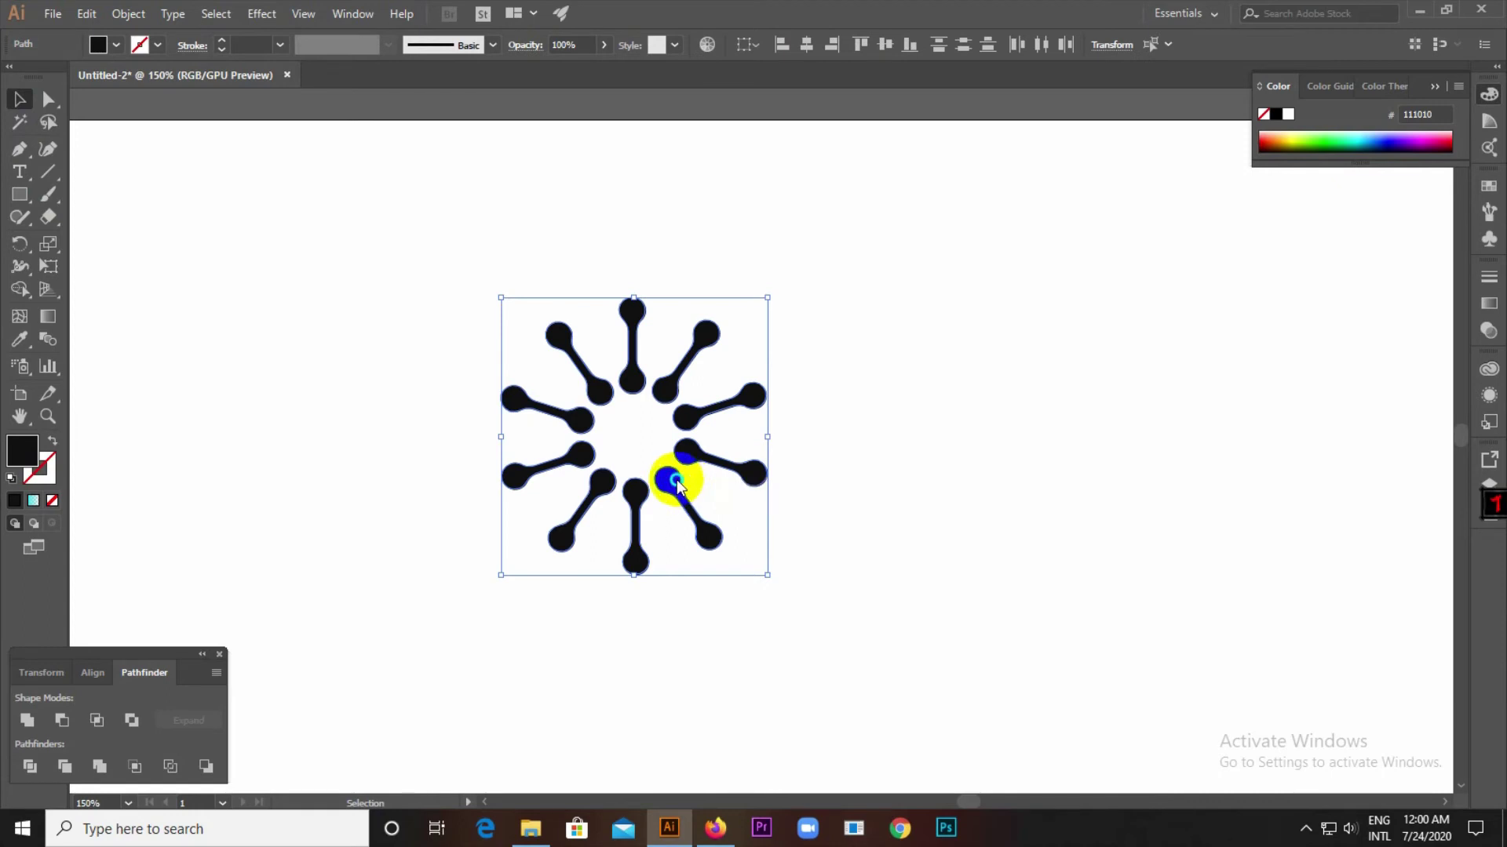
pyautogui.rightClick(676, 486)
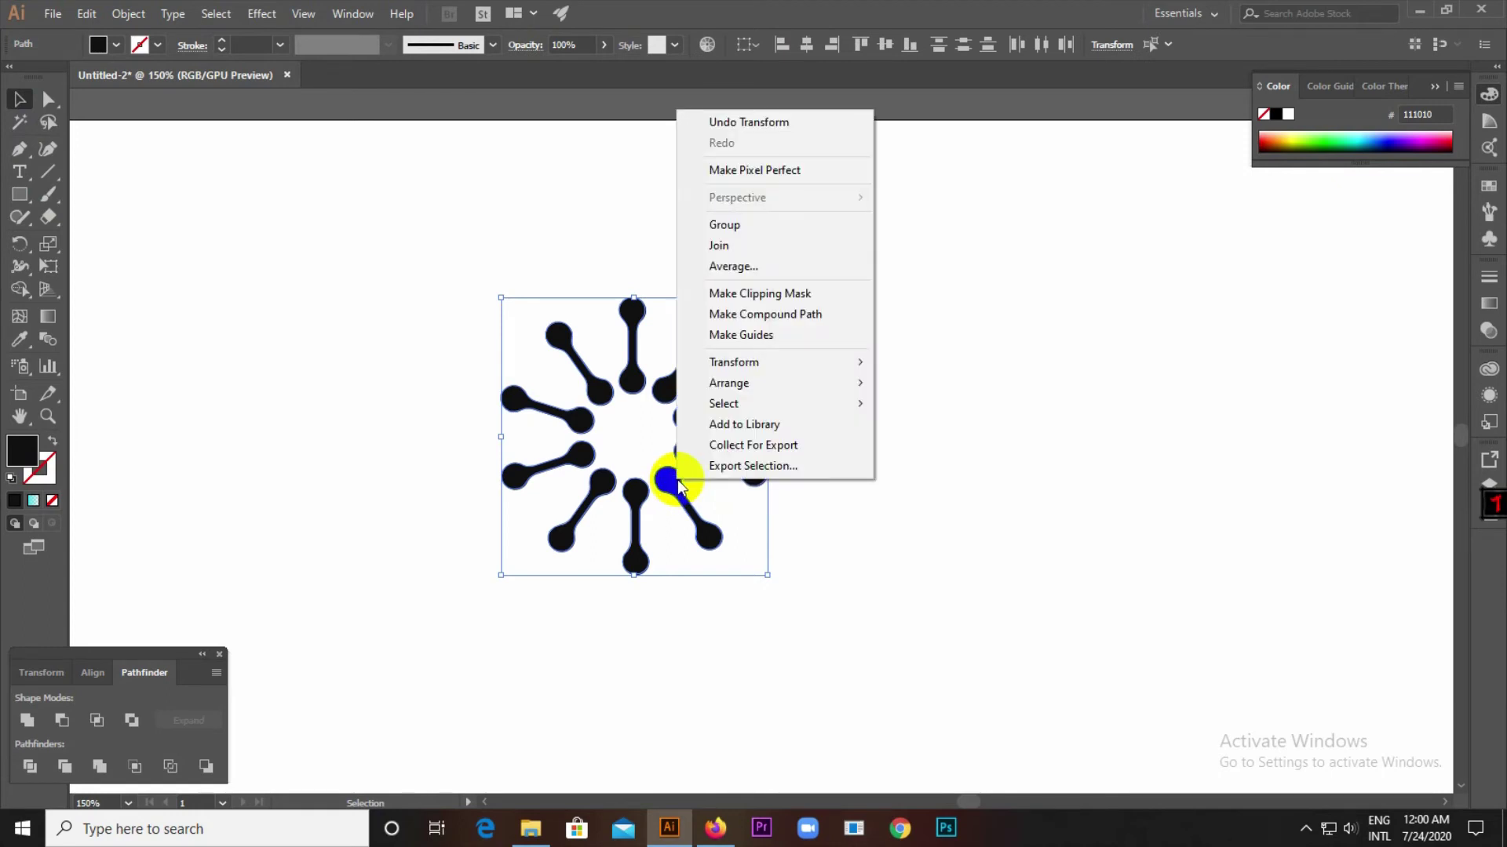
pyautogui.click(959, 338)
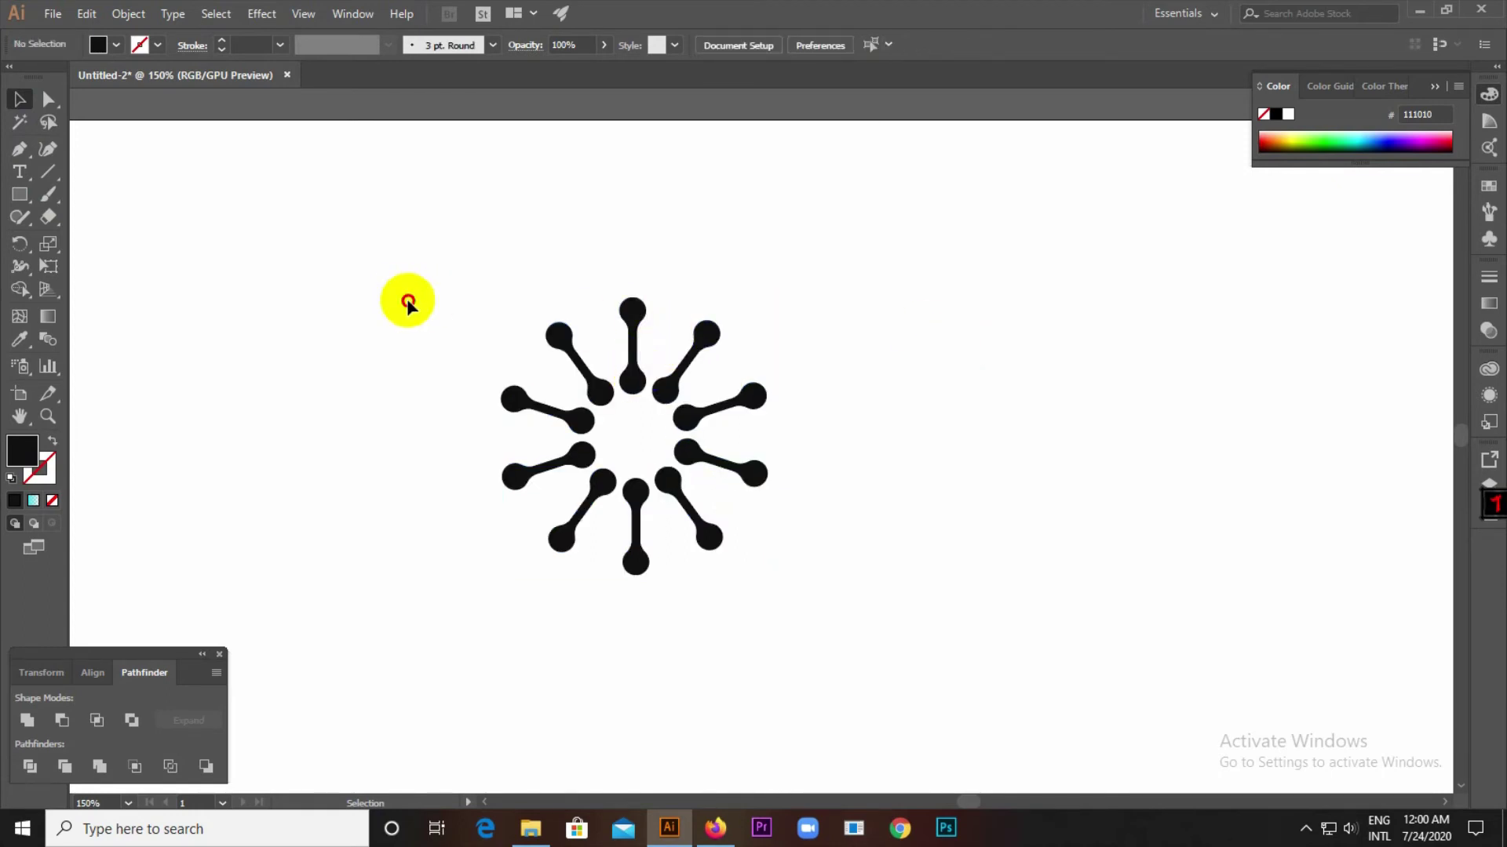
# Duplicate the top dumbbell of the ring and place the copy apart in the empty area beyond the ring's upper right
pyautogui.moveTo(404, 303); pyautogui.dragTo(867, 583)
pyautogui.click(868, 583)
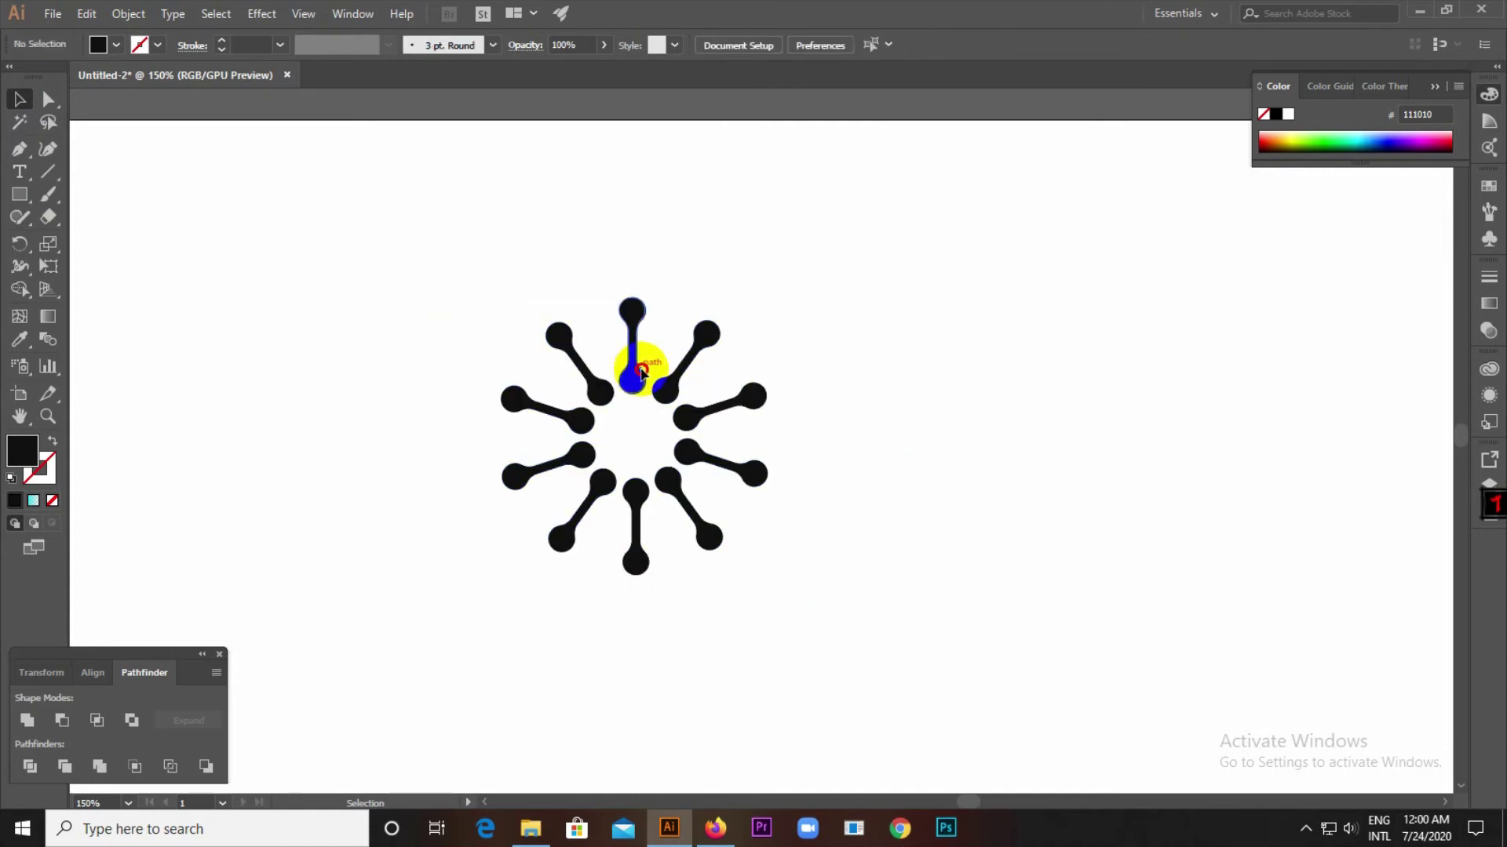
pyautogui.moveTo(641, 370); pyautogui.dragTo(1032, 312)
pyautogui.click(819, 339)
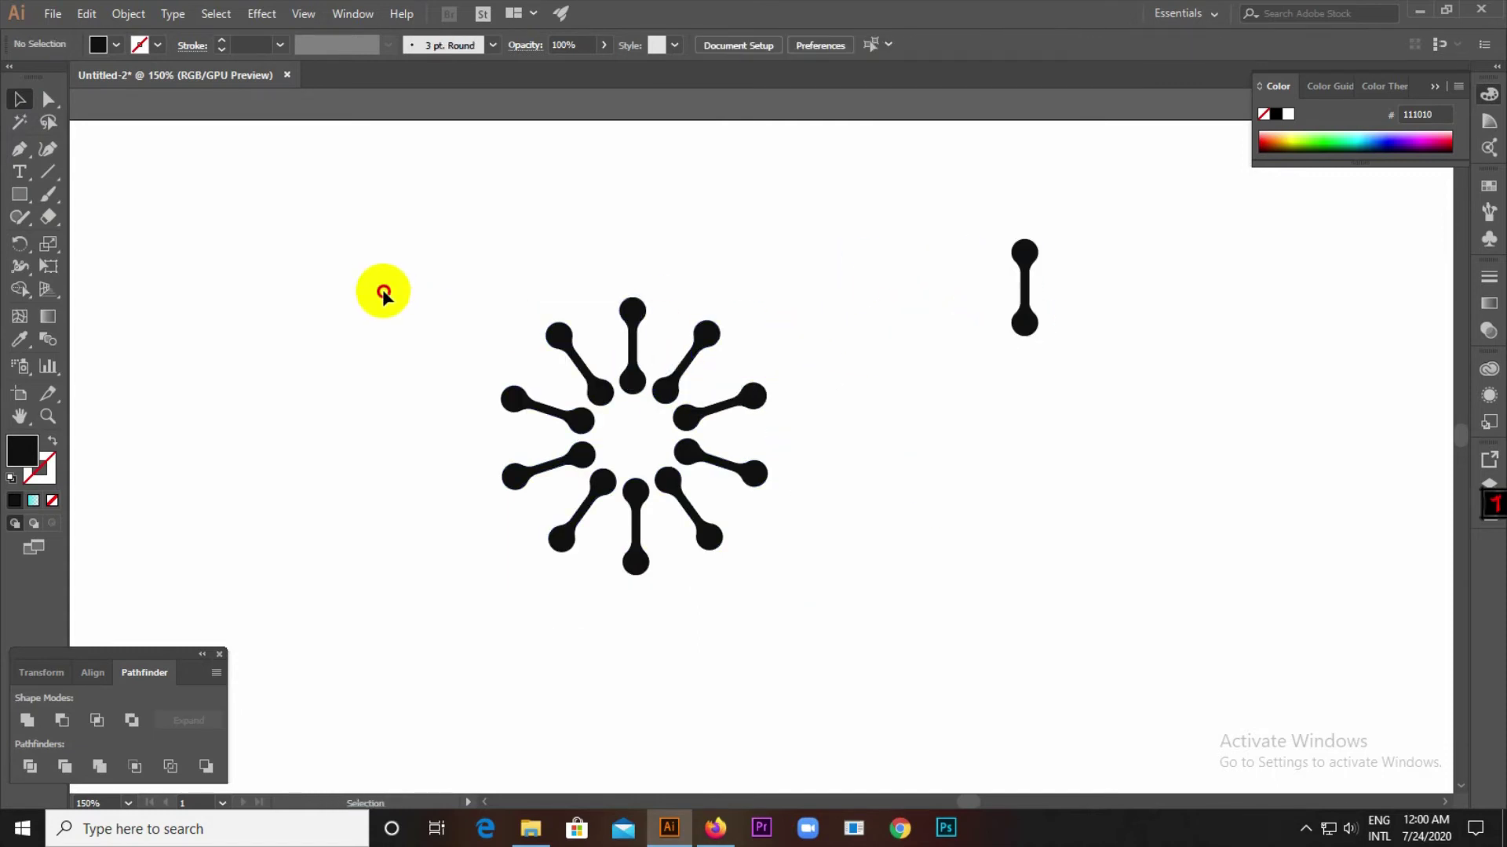
# Group the ten dumbbells of the ring, leaving the separate copy out
pyautogui.moveTo(397, 296); pyautogui.dragTo(743, 596)
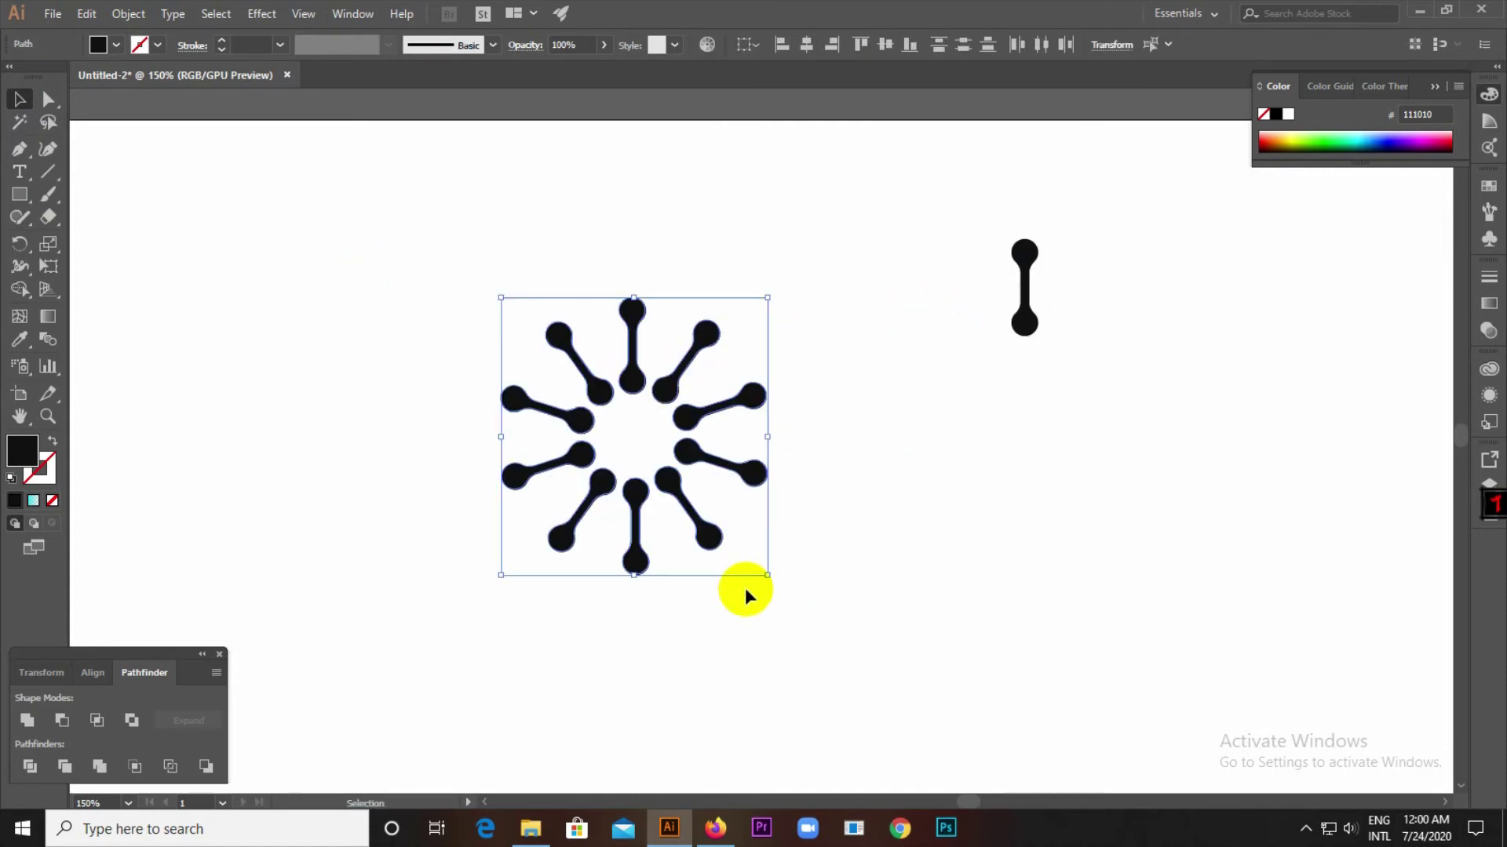
pyautogui.rightClick(666, 475)
pyautogui.click(710, 222)
pyautogui.click(723, 243)
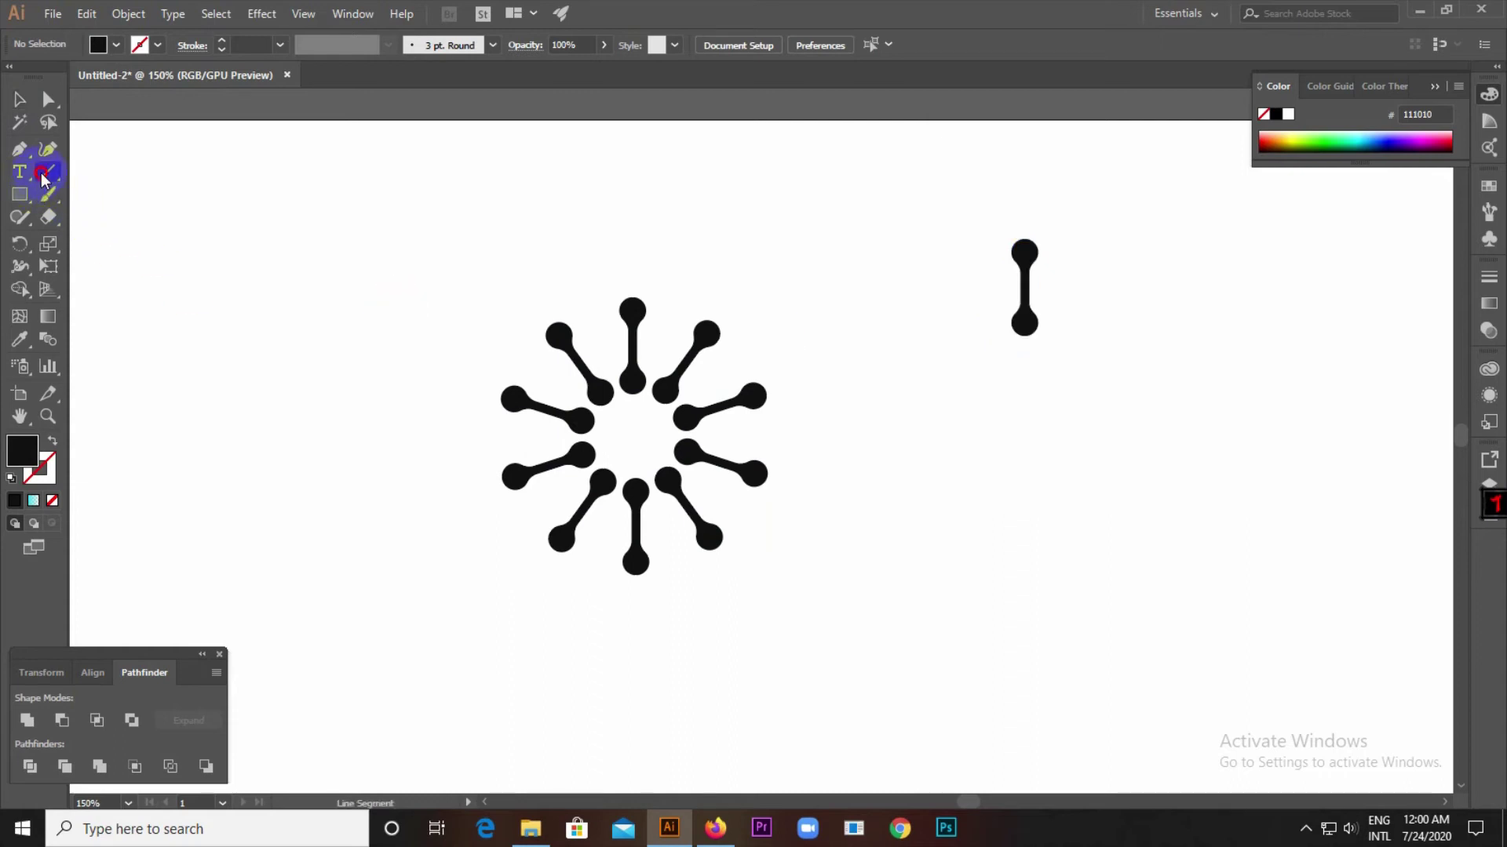
# Draw a horizontal line across the middle of the ring and a vertical line about 285 px long crossing it
pyautogui.moveTo(43, 179); pyautogui.dragTo(71, 169)
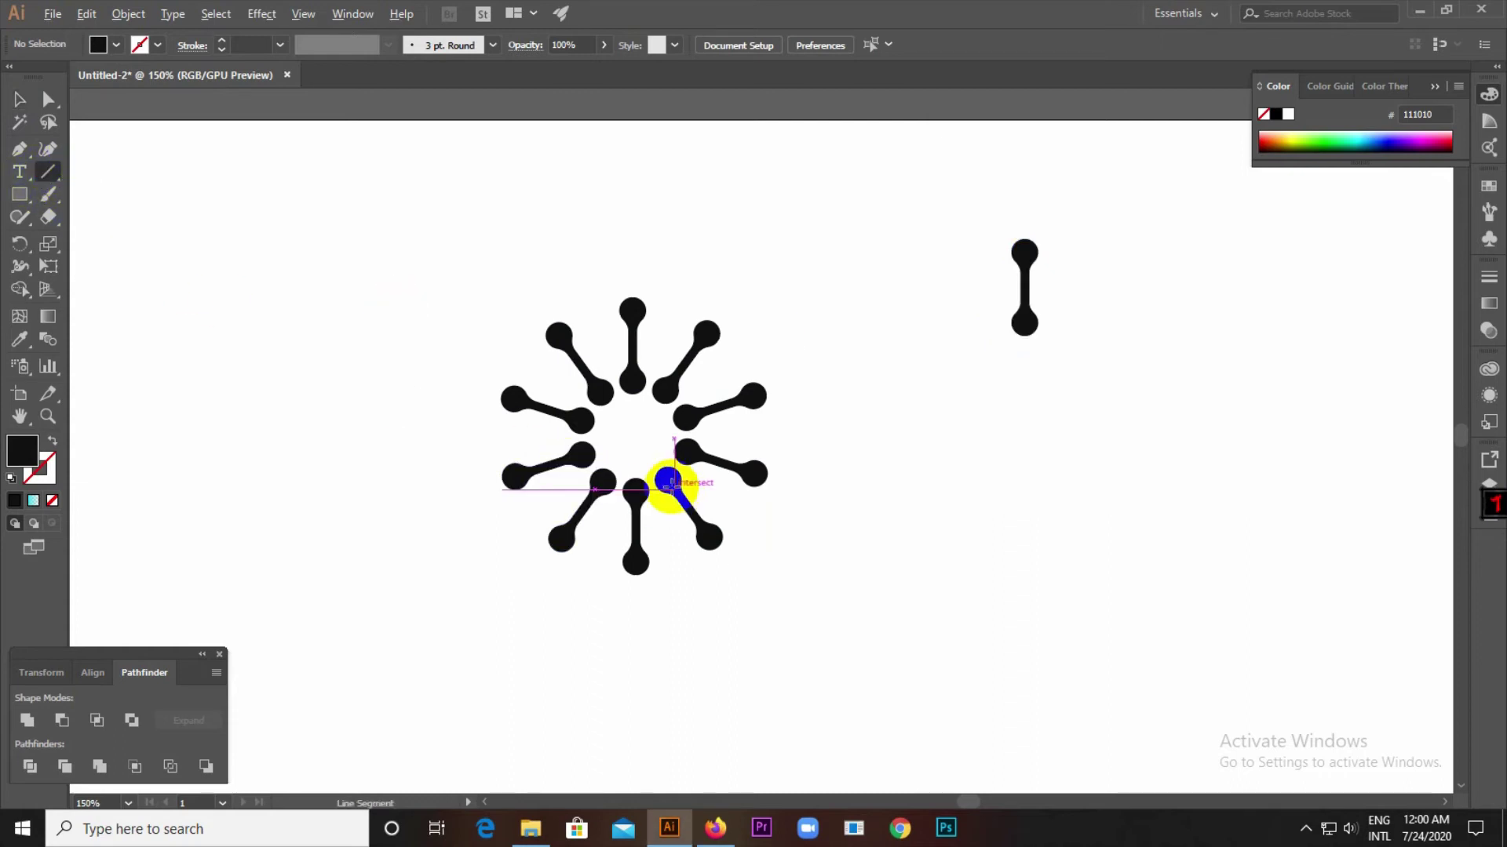
pyautogui.scroll(1, 669, 481)
pyautogui.moveTo(291, 407); pyautogui.dragTo(946, 430)
pyautogui.moveTo(610, 143); pyautogui.dragTo(607, 693)
# Align the two lines and the dumbbell ring to each other's horizontal and vertical centres
pyautogui.click(20, 99)
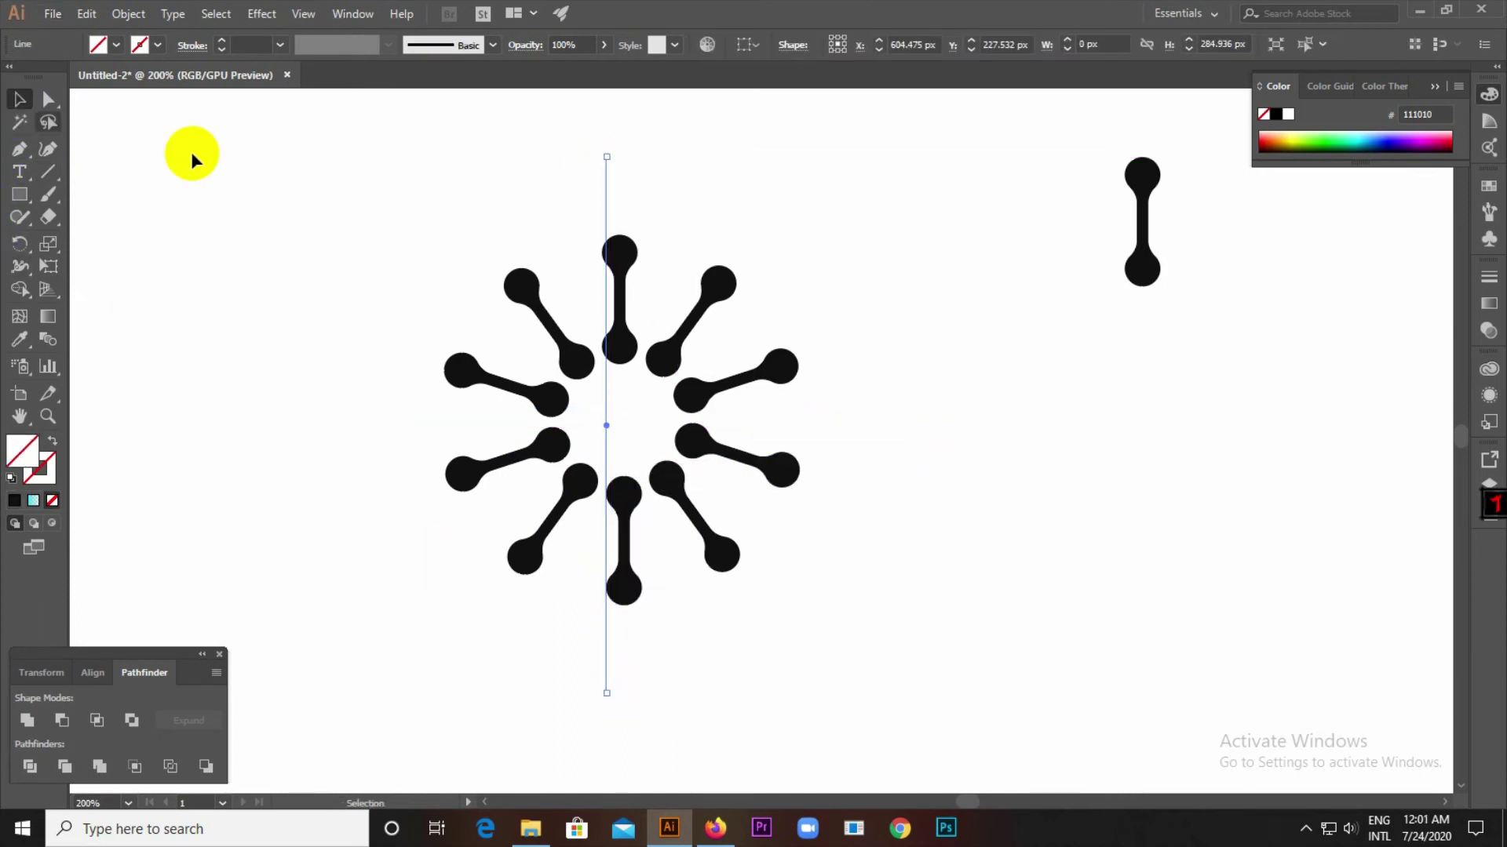
pyautogui.moveTo(296, 242); pyautogui.dragTo(755, 520)
pyautogui.moveTo(191, 165); pyautogui.dragTo(879, 602)
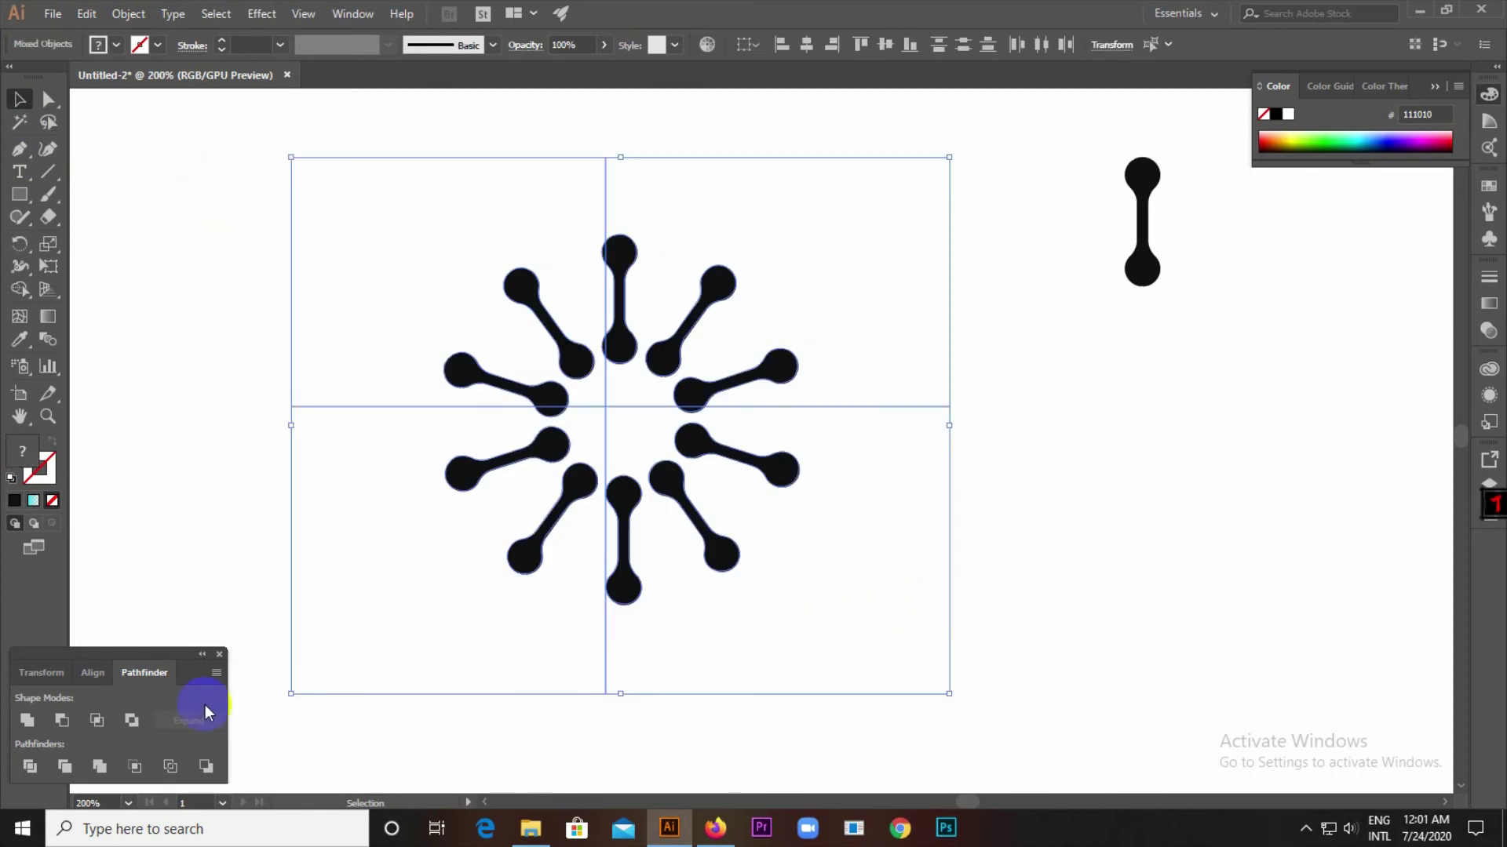
pyautogui.click(97, 681)
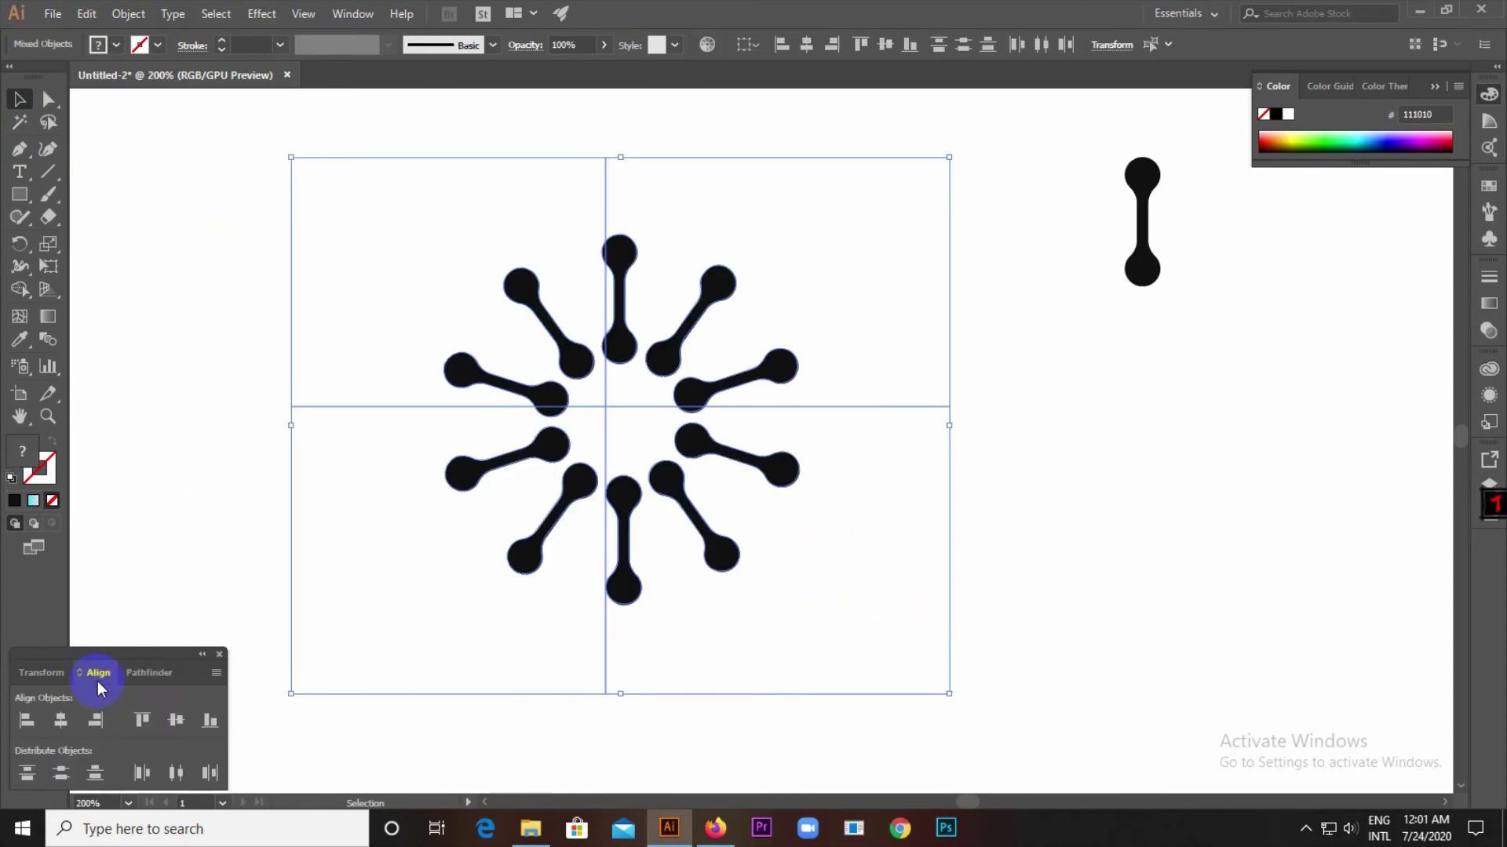
pyautogui.click(61, 721)
pyautogui.click(179, 731)
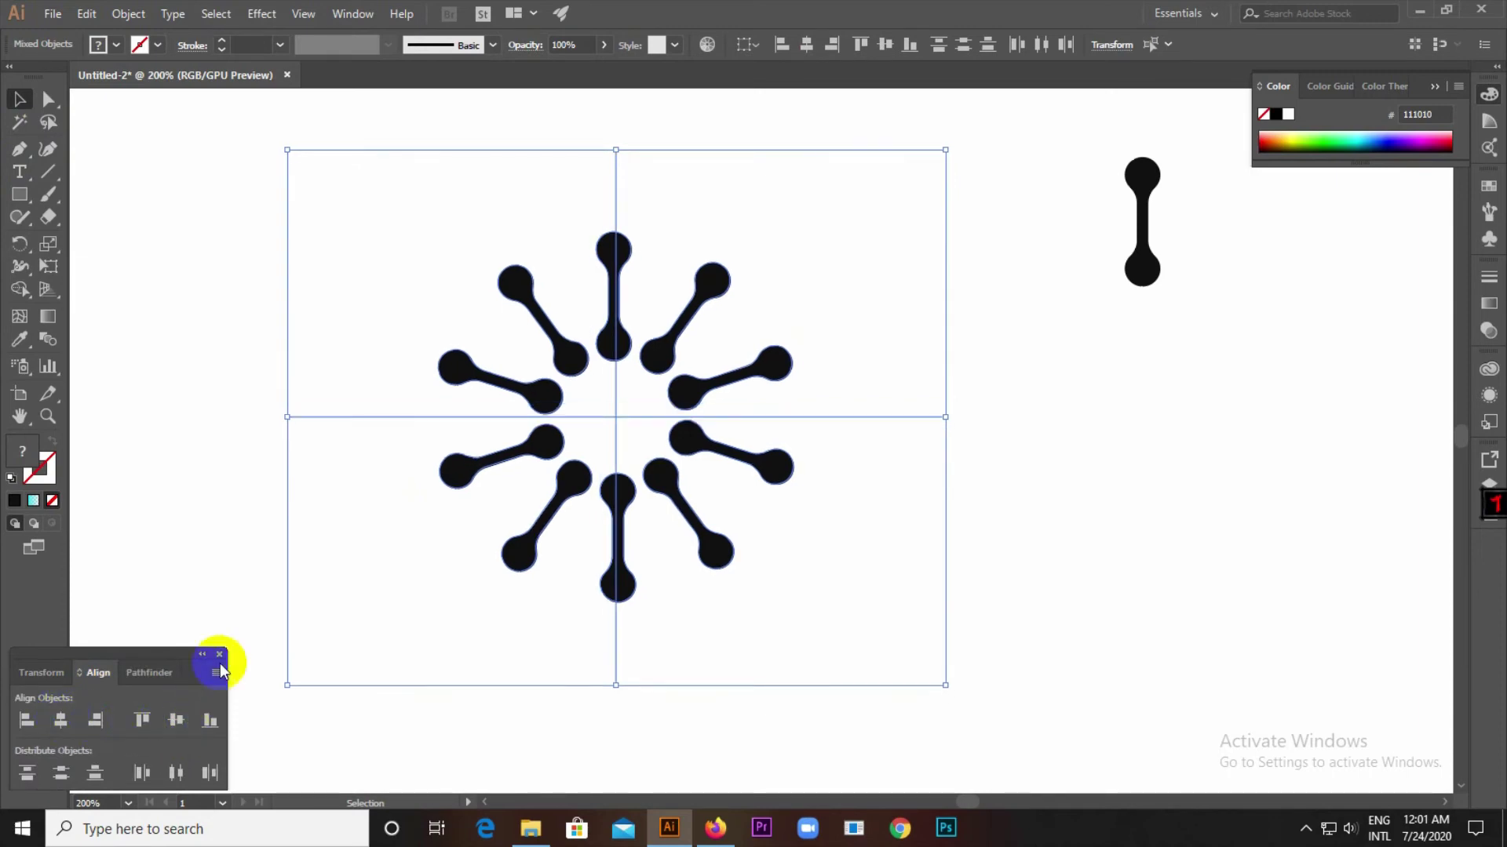
pyautogui.click(198, 276)
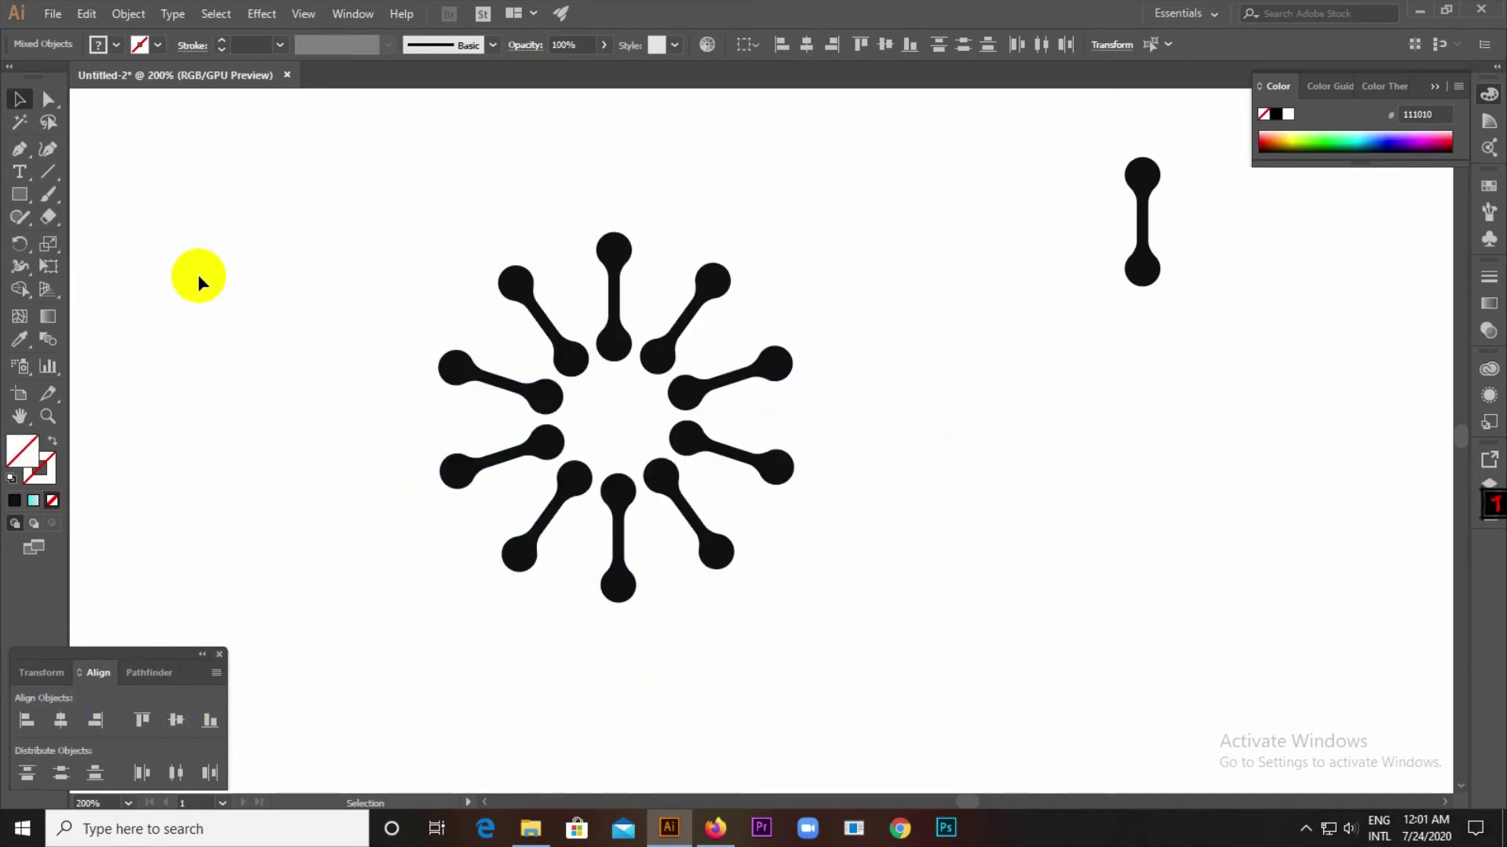
# Give the two crossing lines a black 0.5 pt stroke
pyautogui.click(616, 412)
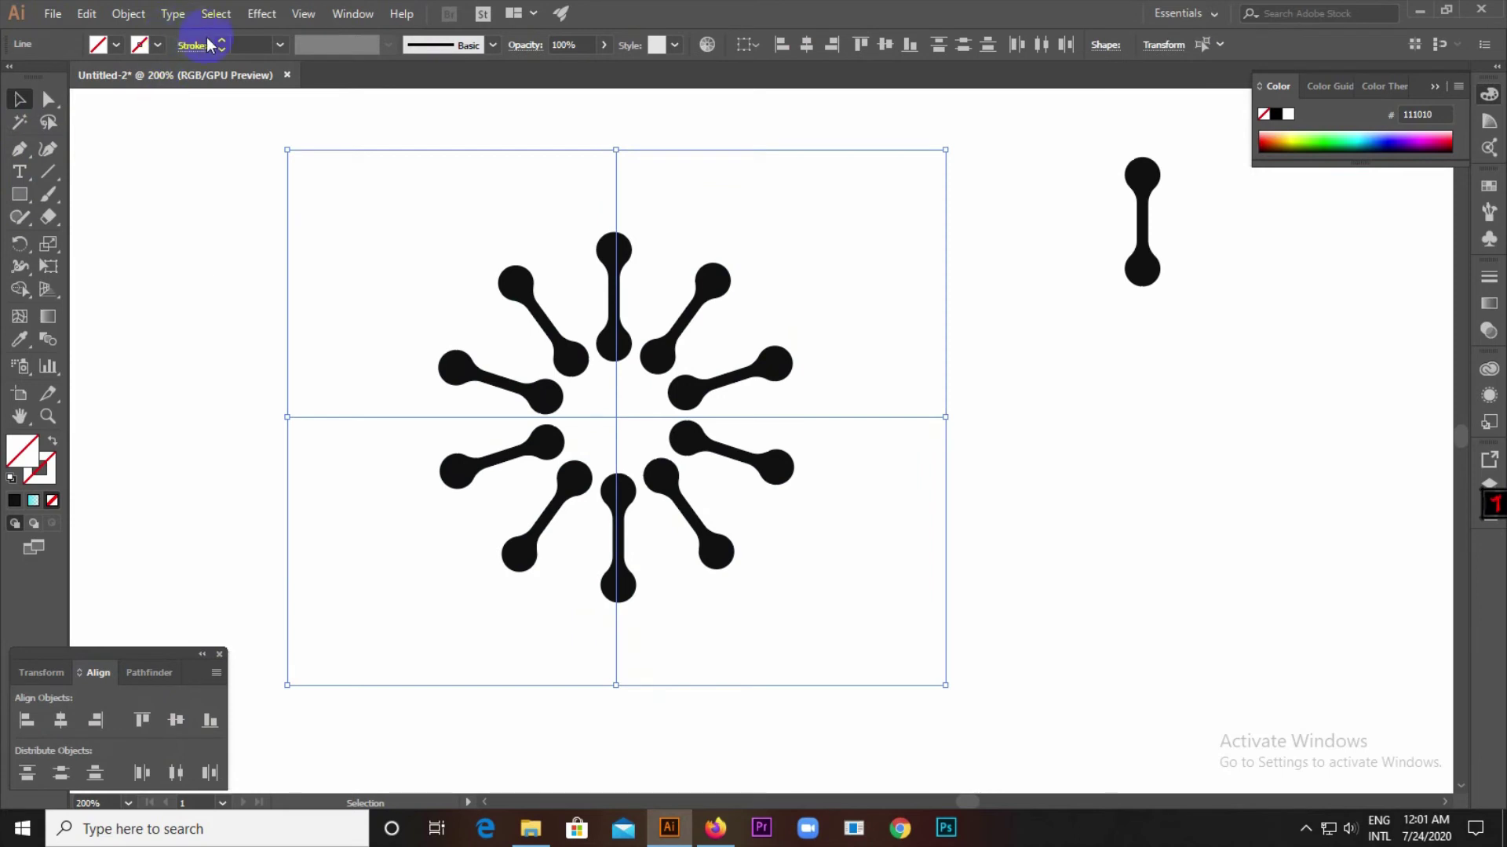
pyautogui.click(224, 47)
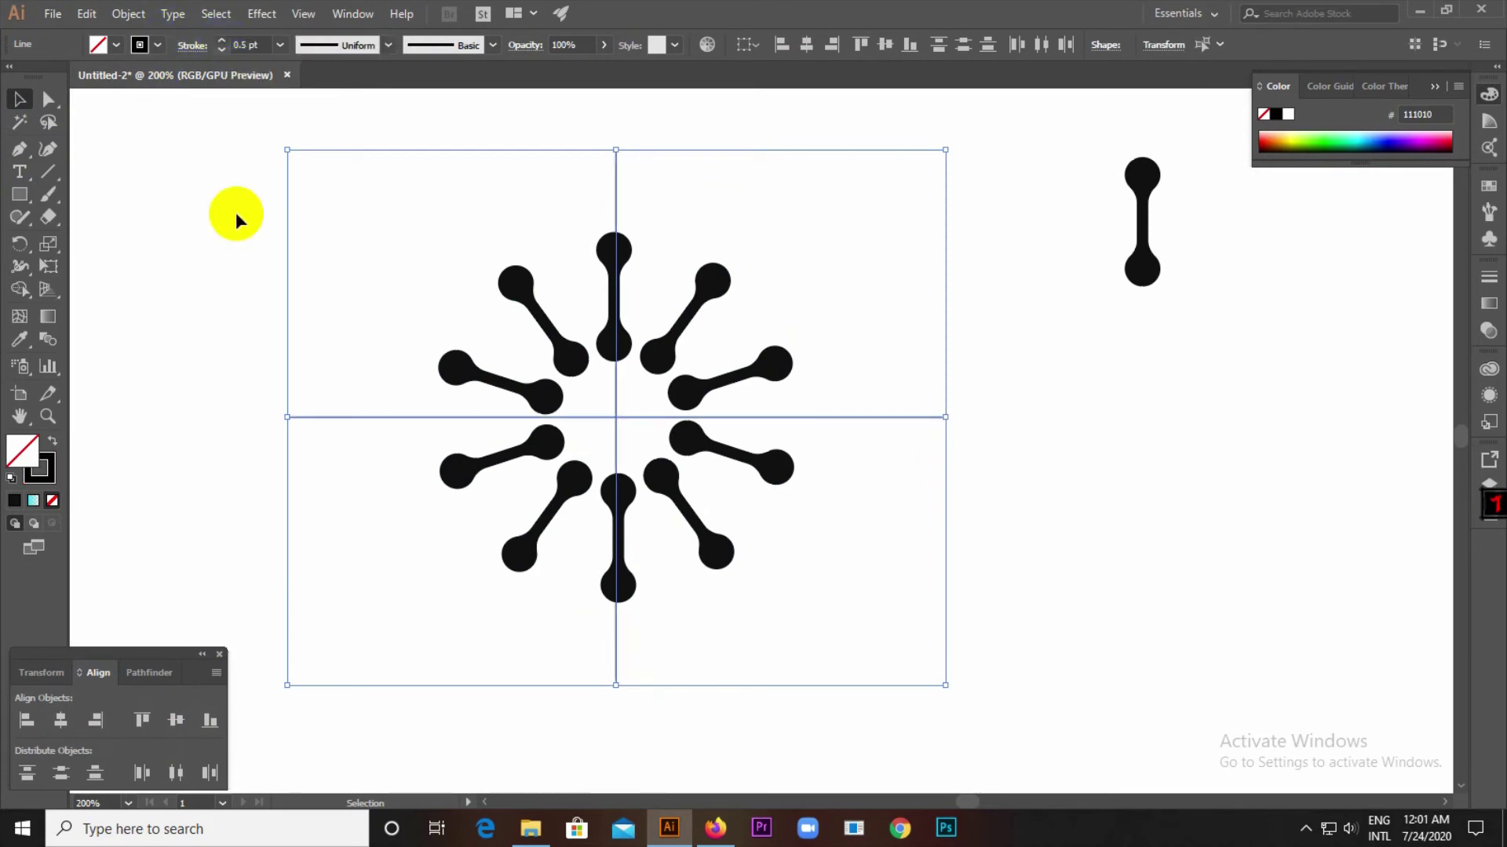
pyautogui.click(241, 275)
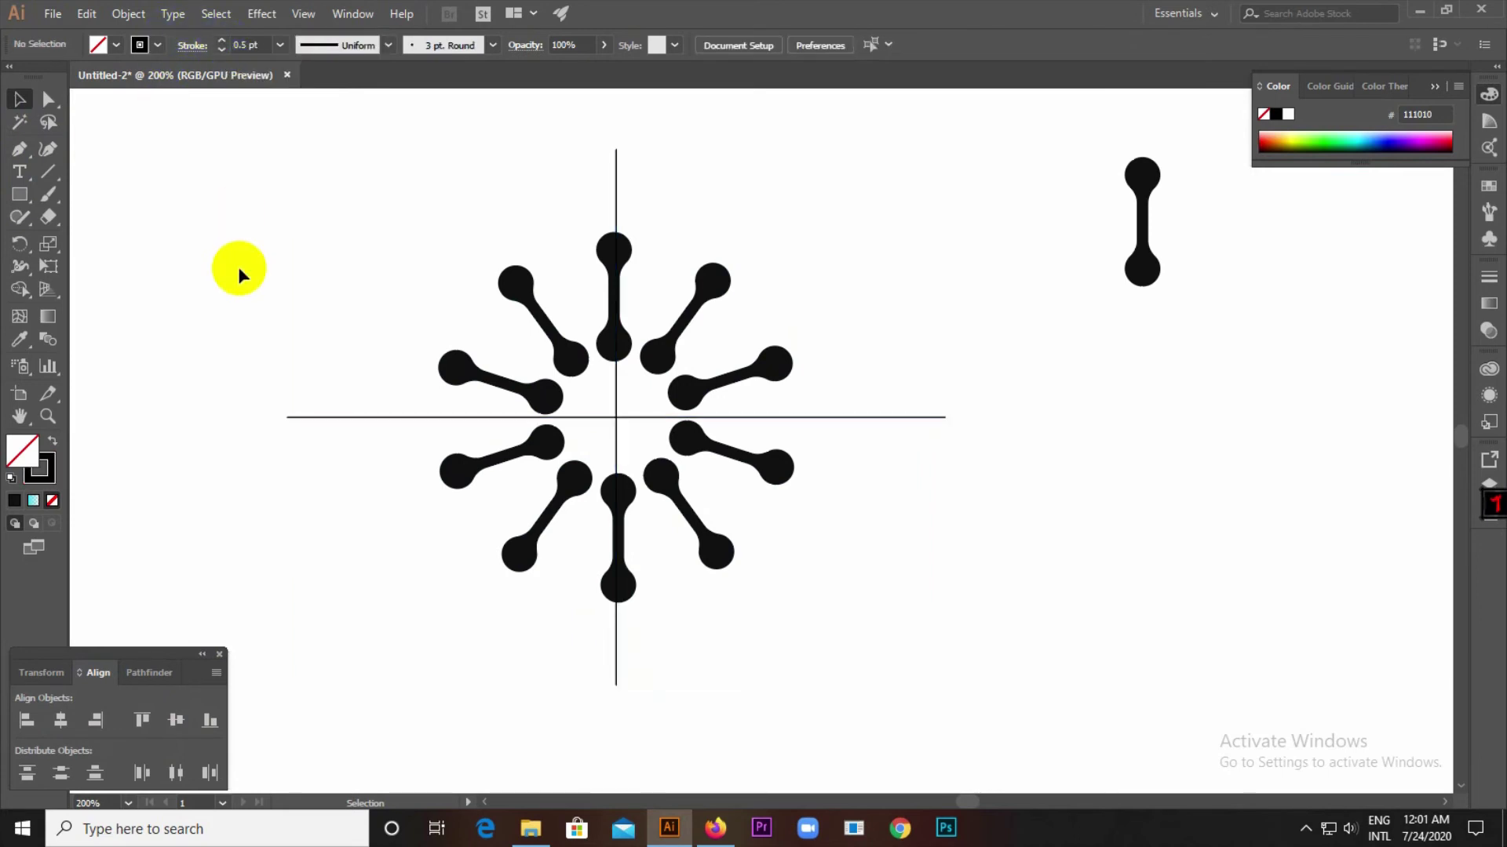
# Rotate the ring group counterclockwise until the vertical line runs midway between its two upper dumbbells
pyautogui.click(557, 349)
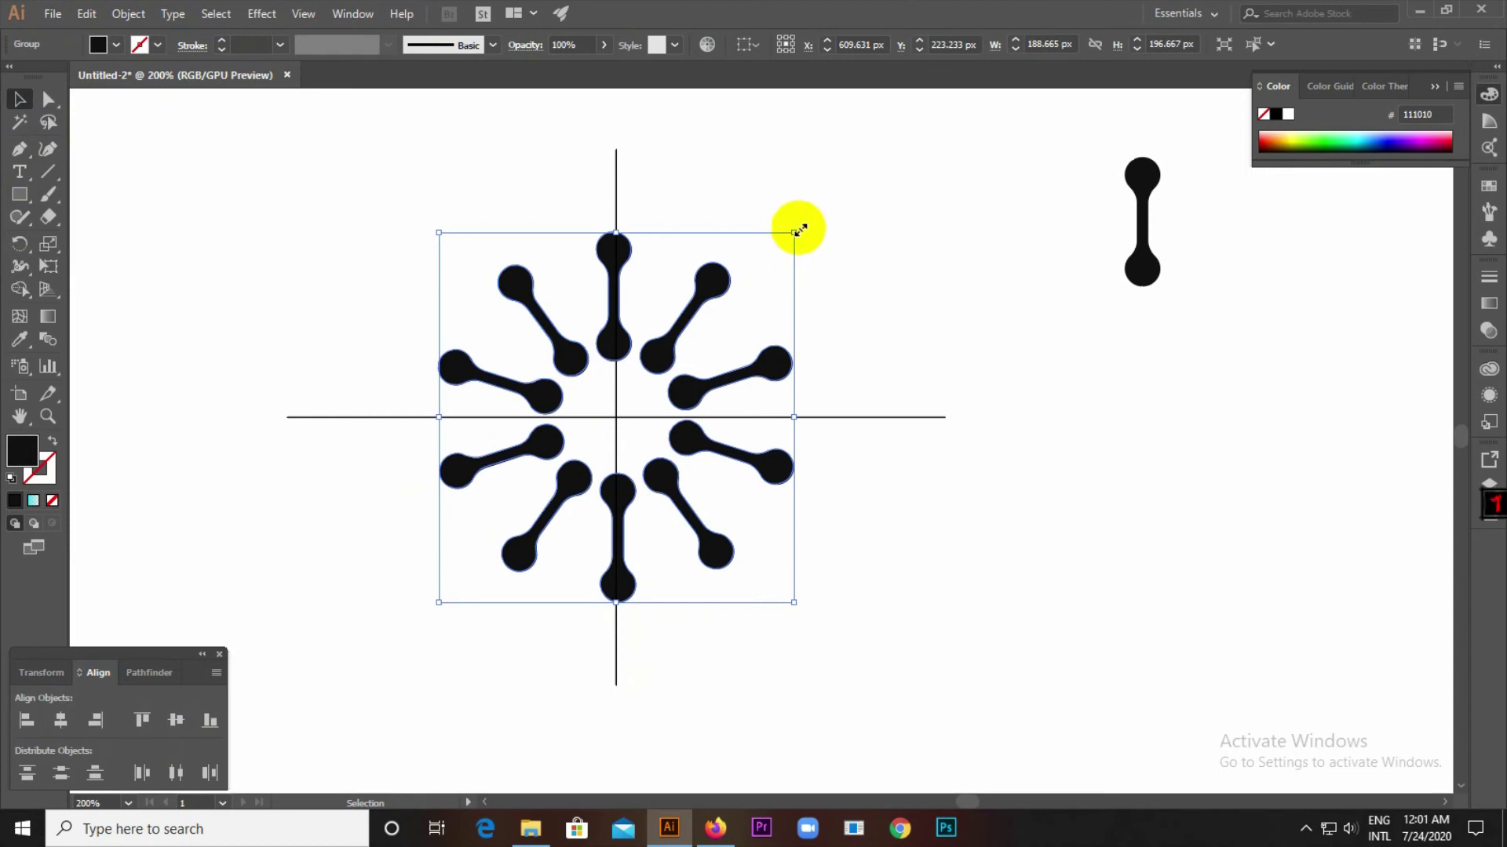
pyautogui.moveTo(797, 224); pyautogui.dragTo(735, 183)
pyautogui.click(779, 187)
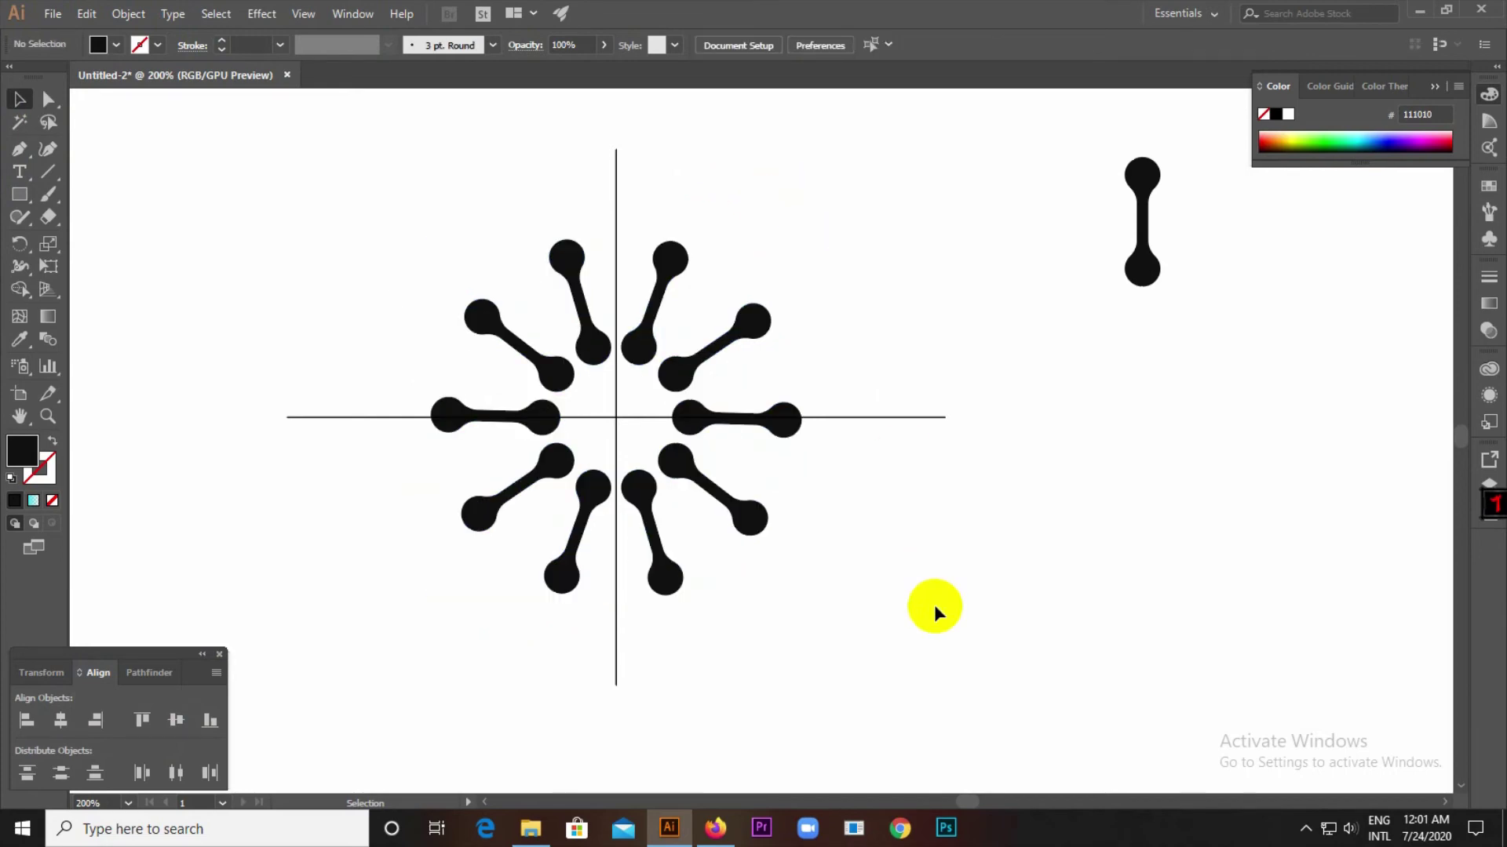
# Move the separate dumbbell onto the vertical line between the ring's two upper dumbbells, at about X 609.6 px, Y 135.8 px
pyautogui.scroll(2, 659, 321)
pyautogui.scroll(-2, 688, 446)
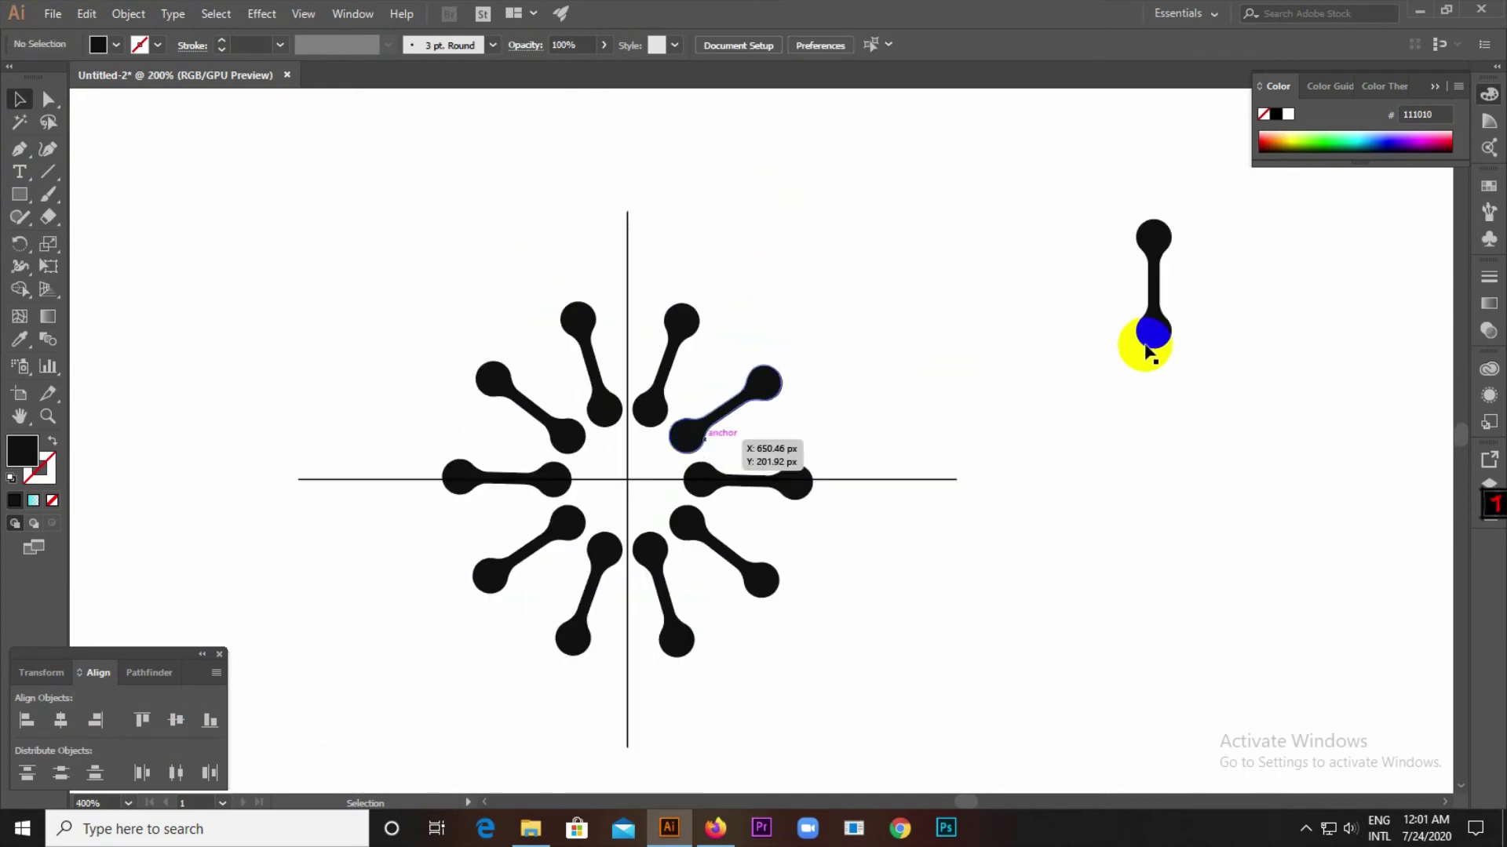
pyautogui.moveTo(1148, 351); pyautogui.dragTo(628, 377)
pyautogui.click(773, 330)
pyautogui.scroll(2, 648, 362)
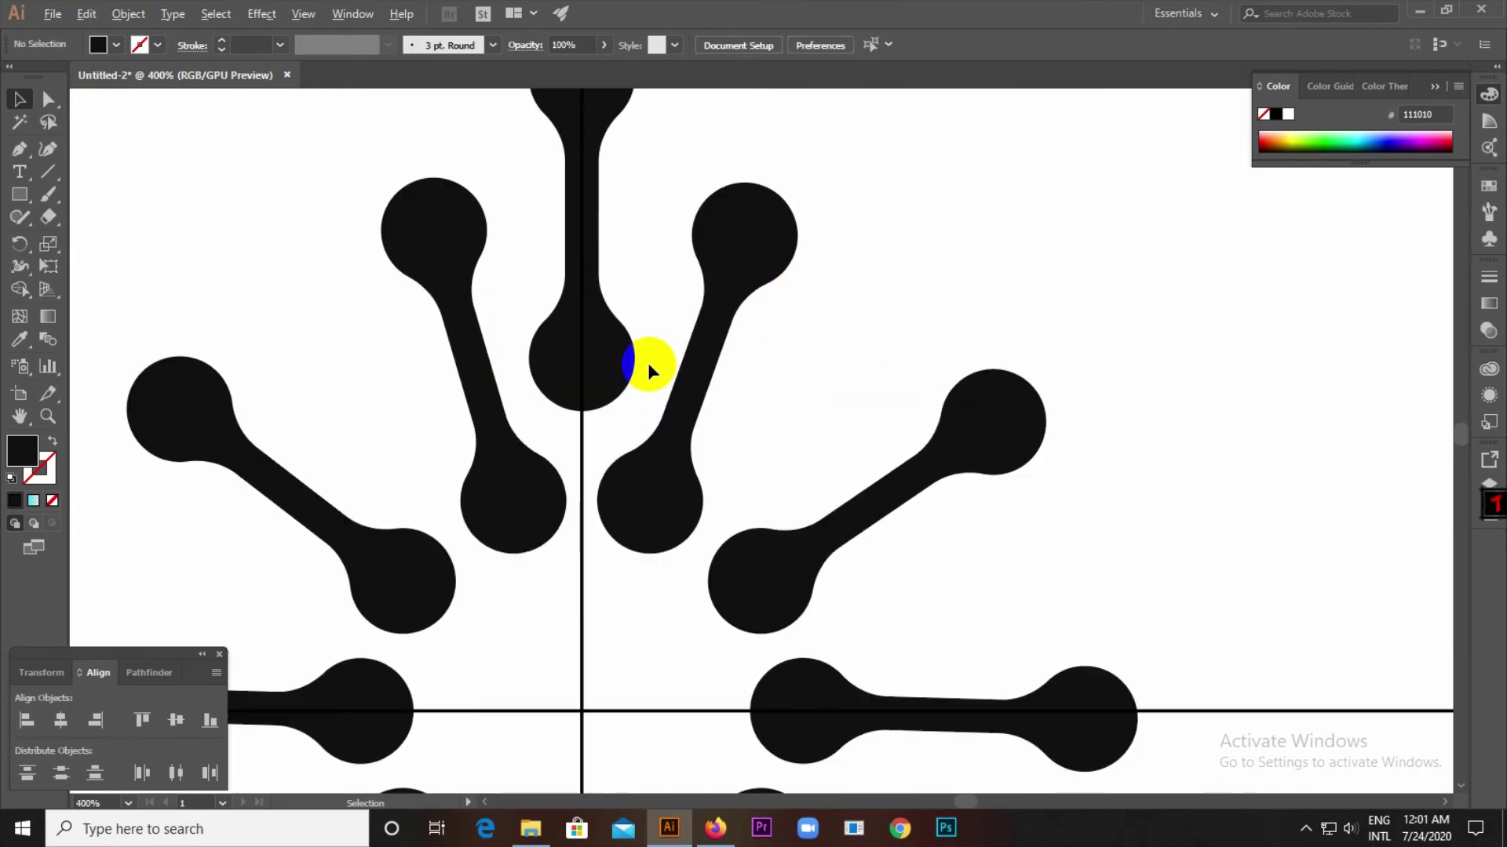
pyautogui.scroll(-2, 593, 388)
pyautogui.click(590, 378)
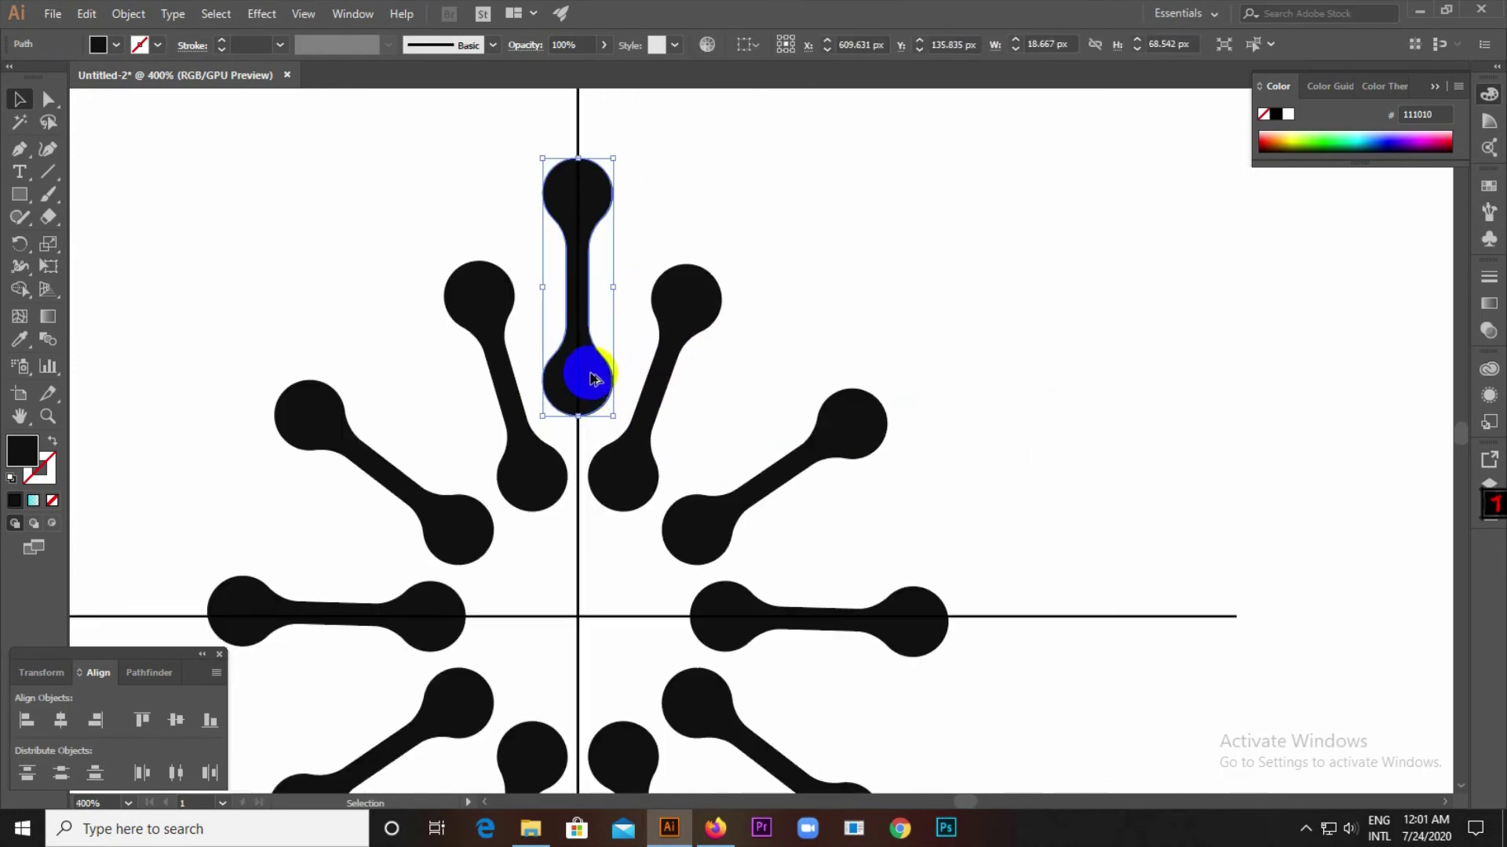
# Rotate a copy of the selected upper dumbbell by 36° about the intersection of the two guide lines
pyautogui.scroll(1, 593, 517)
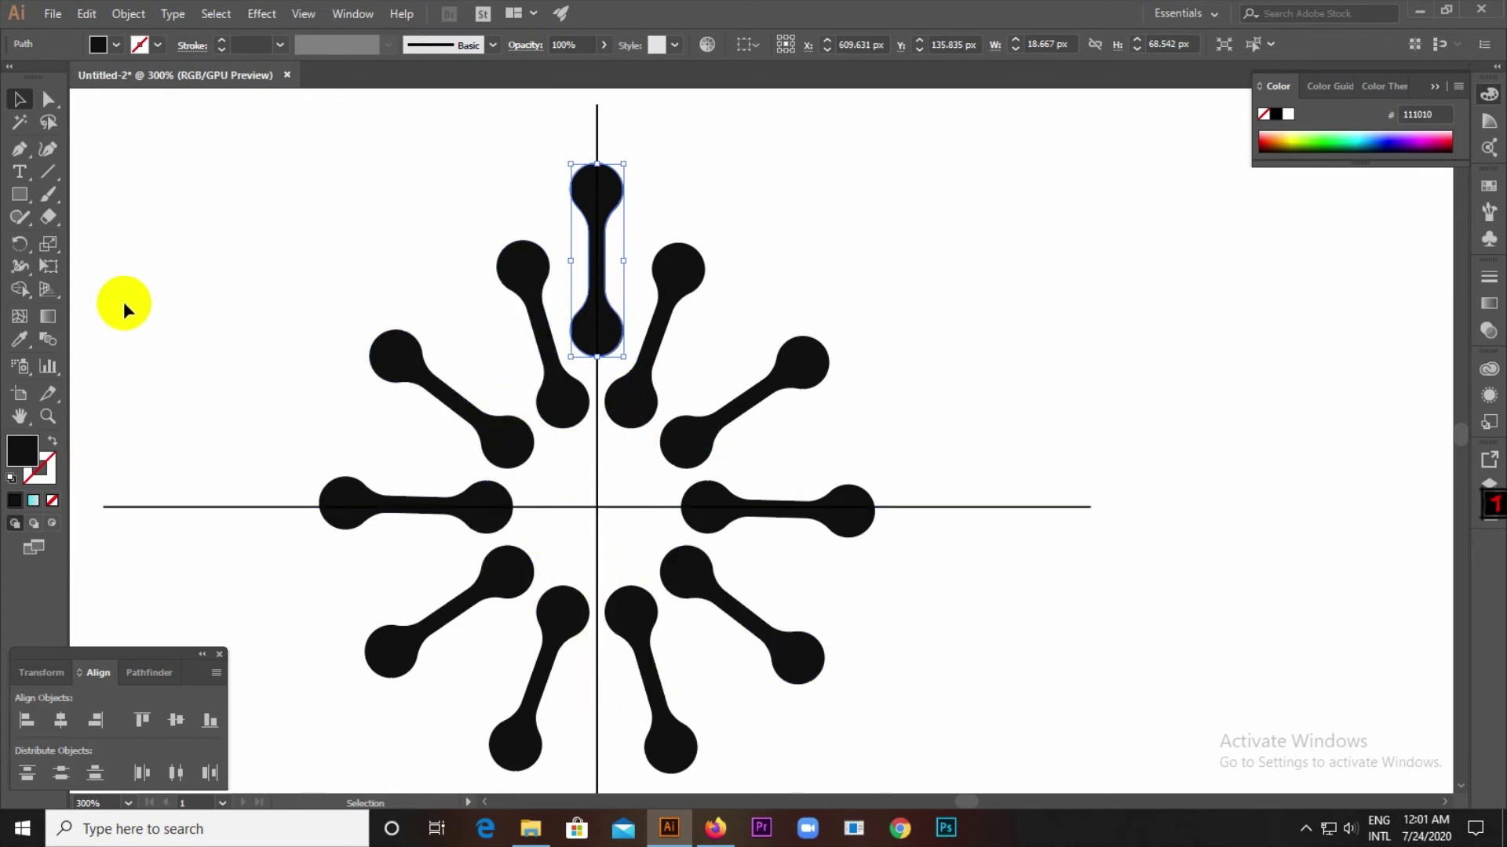
pyautogui.click(14, 250)
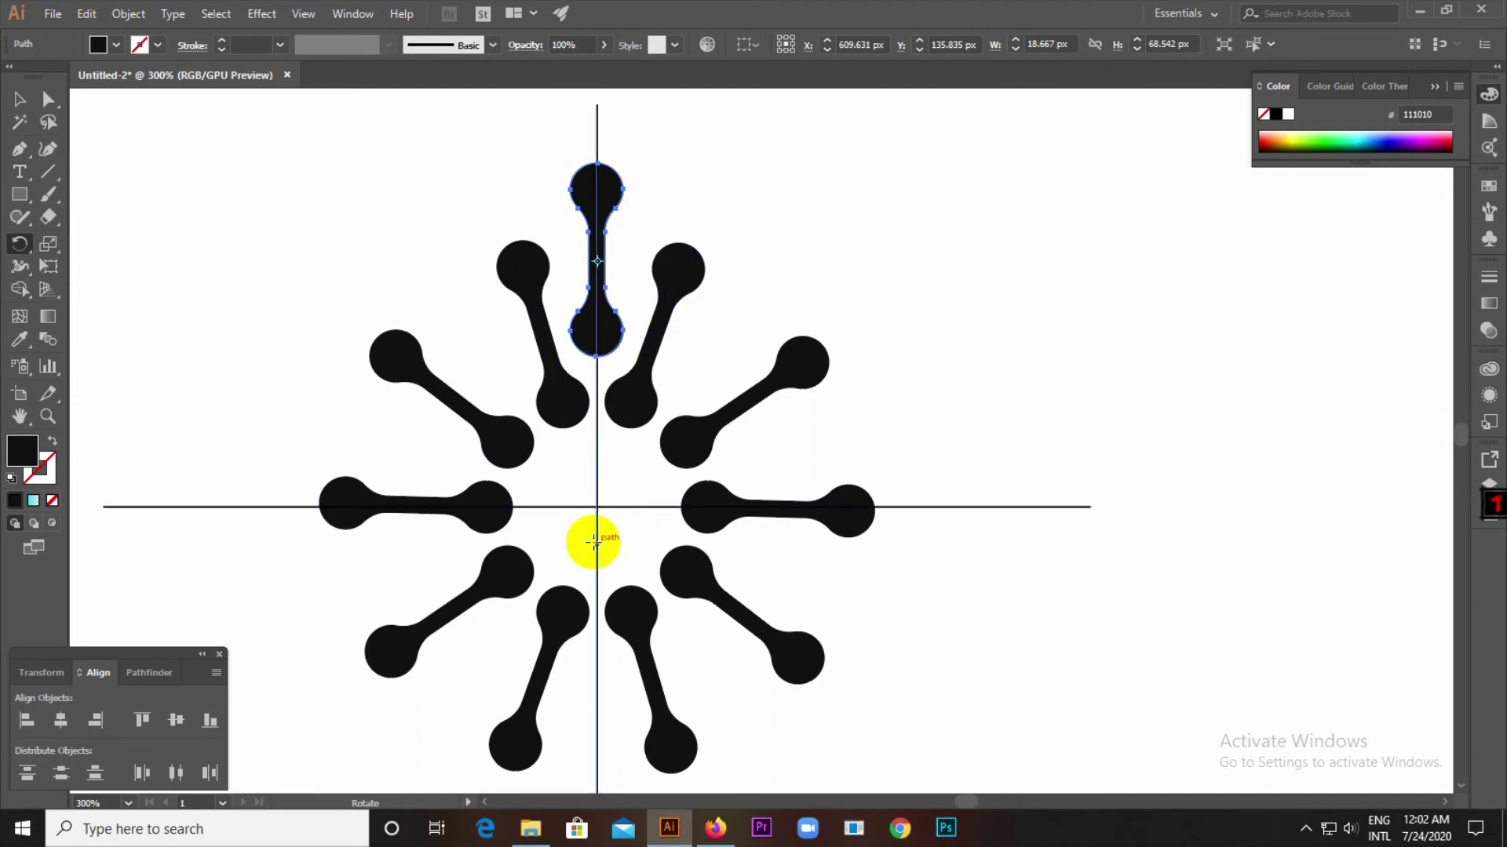
pyautogui.scroll(1, 592, 541)
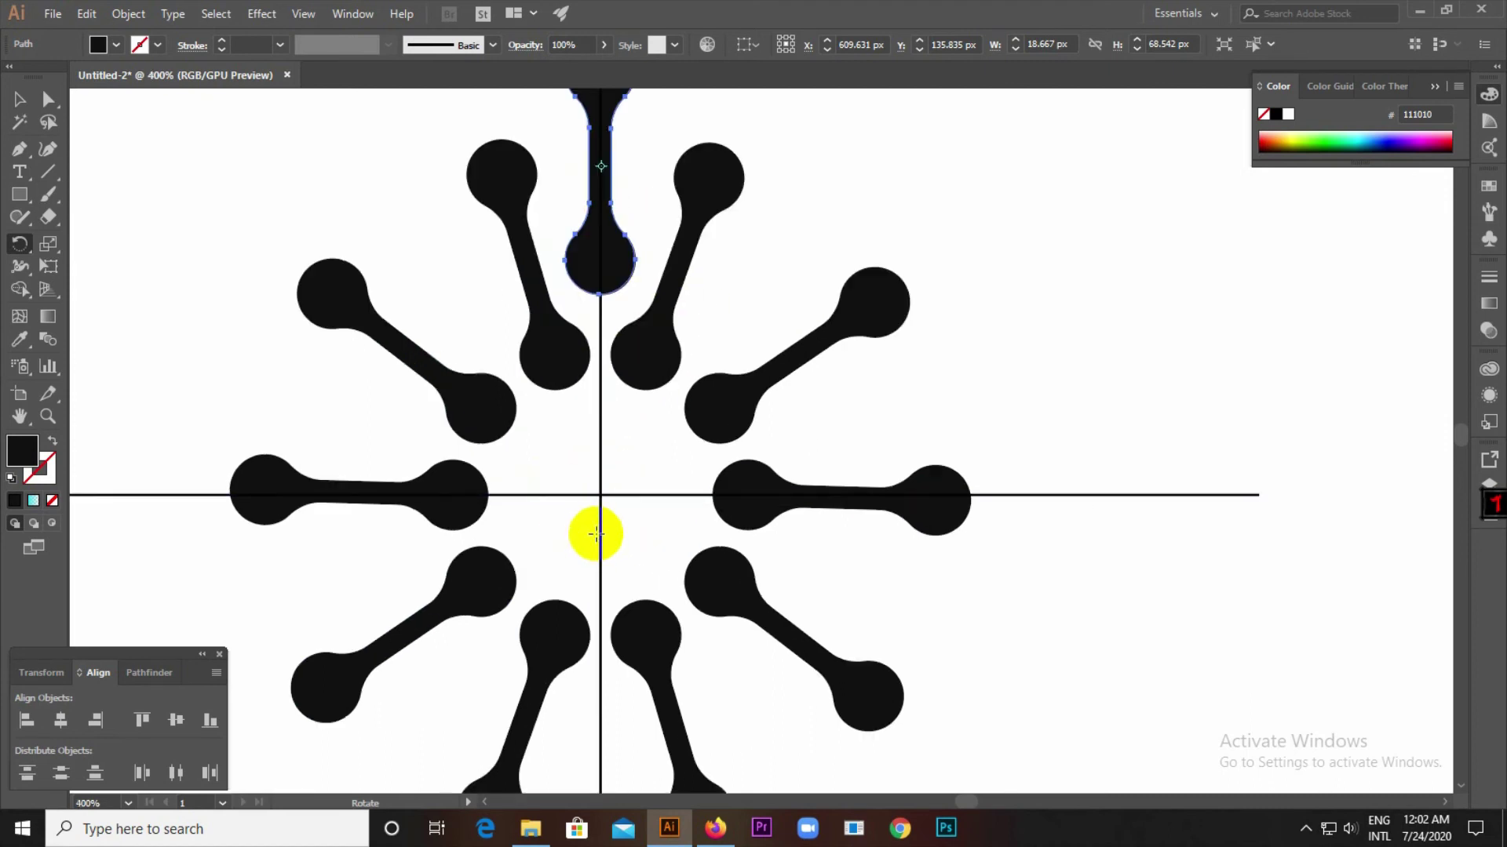
pyautogui.keyDown('alt'); pyautogui.click(599, 493); pyautogui.keyUp('alt')
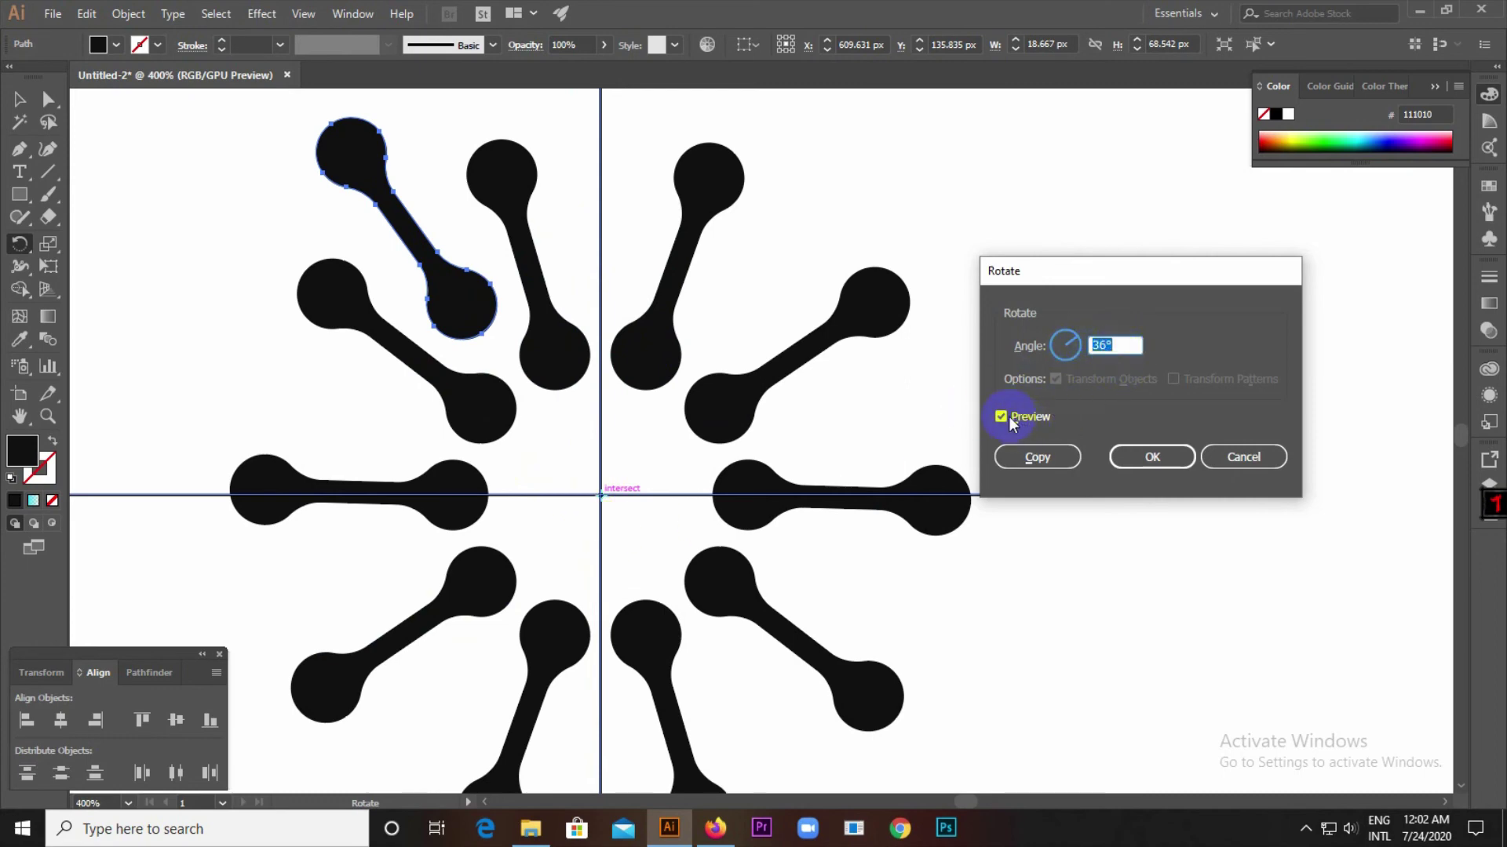
pyautogui.click(1040, 459)
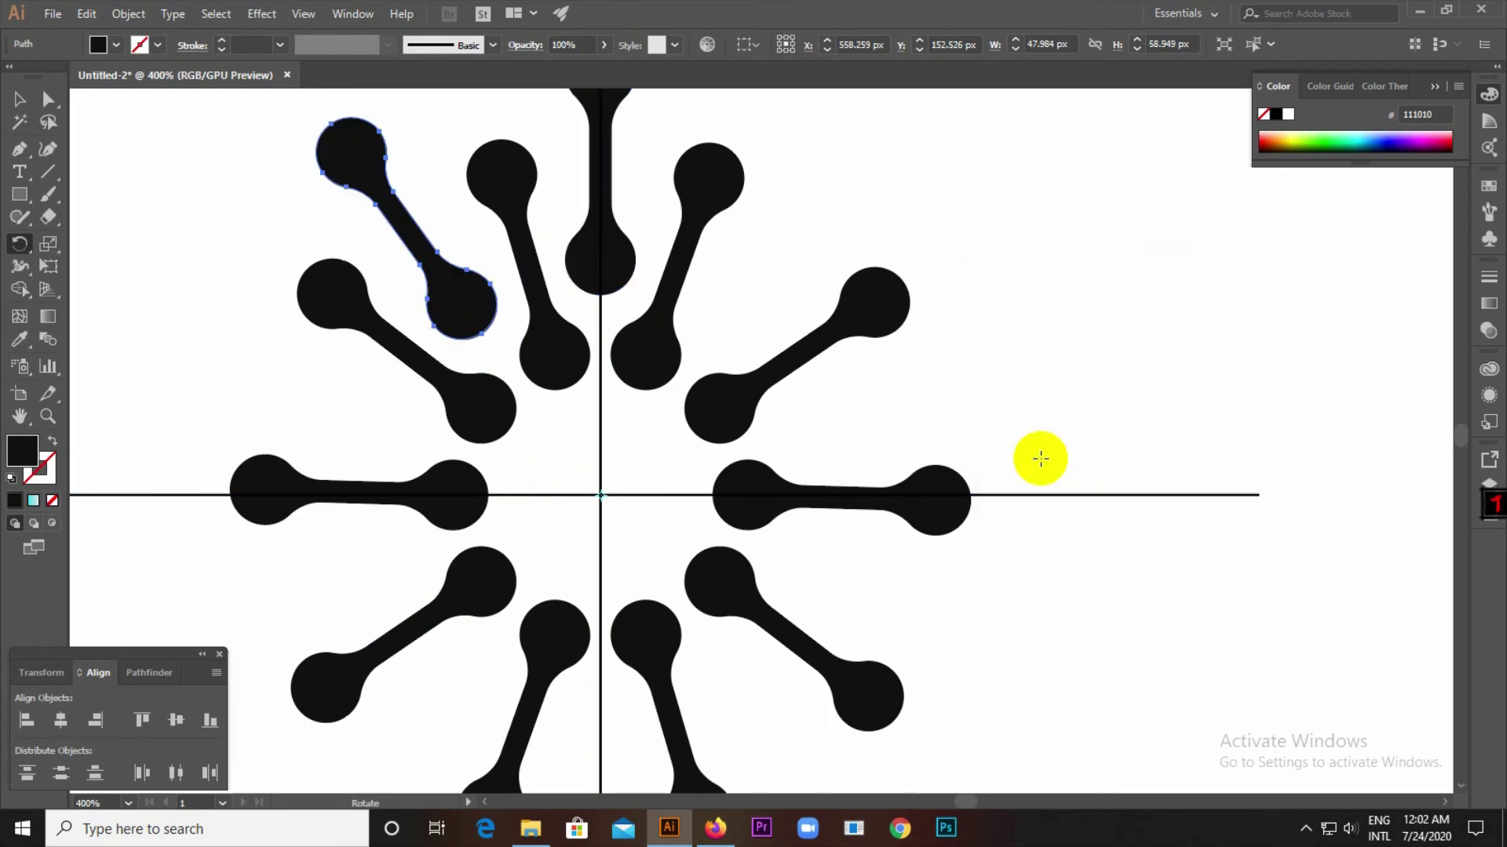
# Repeat the 36° rotated copy eight times to complete the outer ring of dumbbells
pyautogui.hotkey('ctrl', 'd')
pyautogui.hotkey('ctrl', 'd')
pyautogui.hotkey('ctrl', 'd')
pyautogui.hotkey('ctrl', 'd')
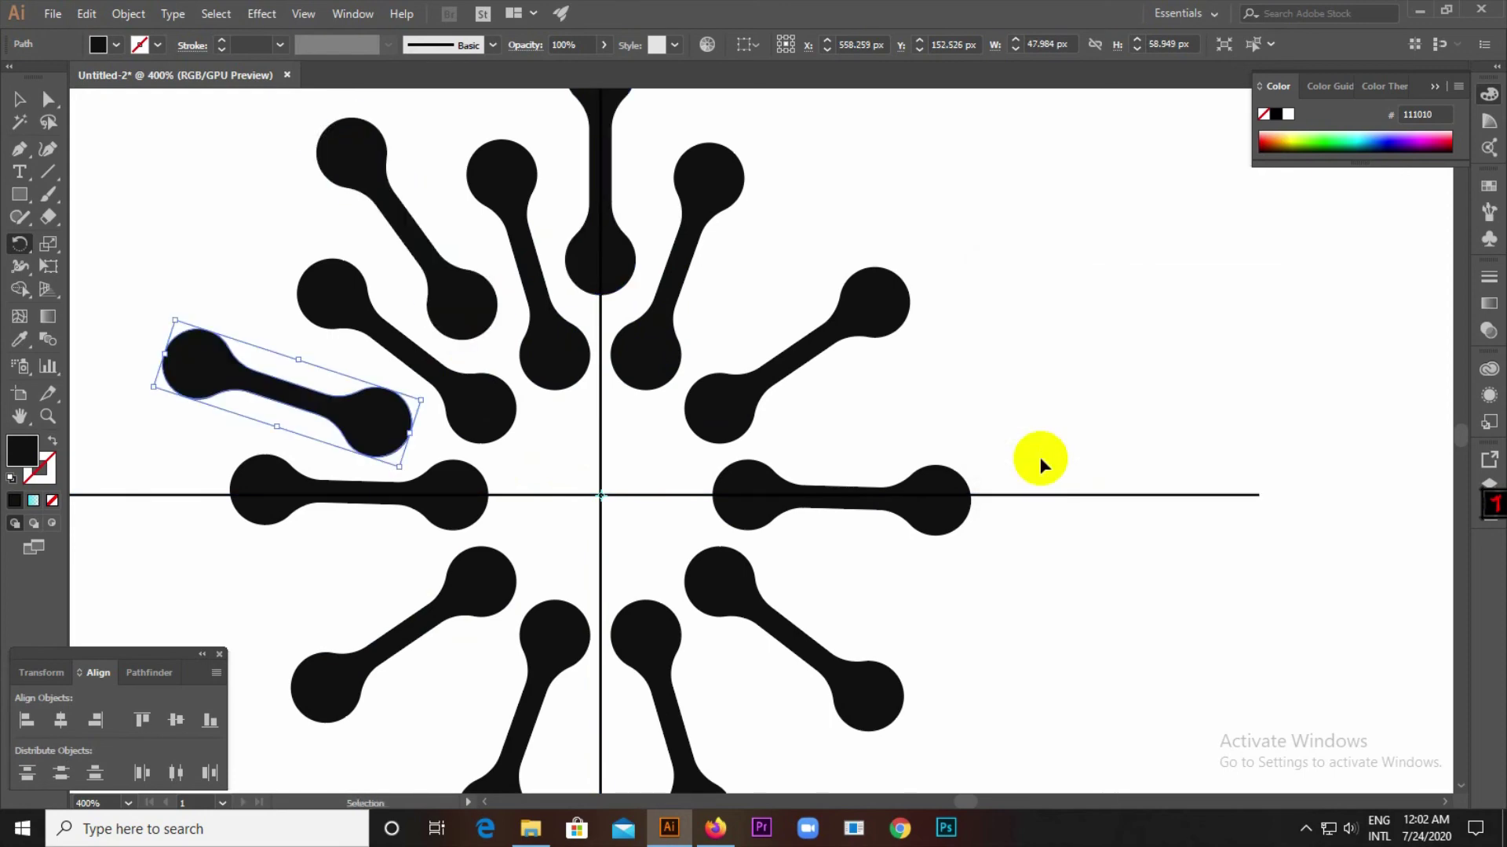
pyautogui.hotkey('ctrl', 'd')
pyautogui.hotkey('ctrl', 'd')
pyautogui.hotkey('ctrl', 'd')
pyautogui.hotkey('ctrl', 'd')
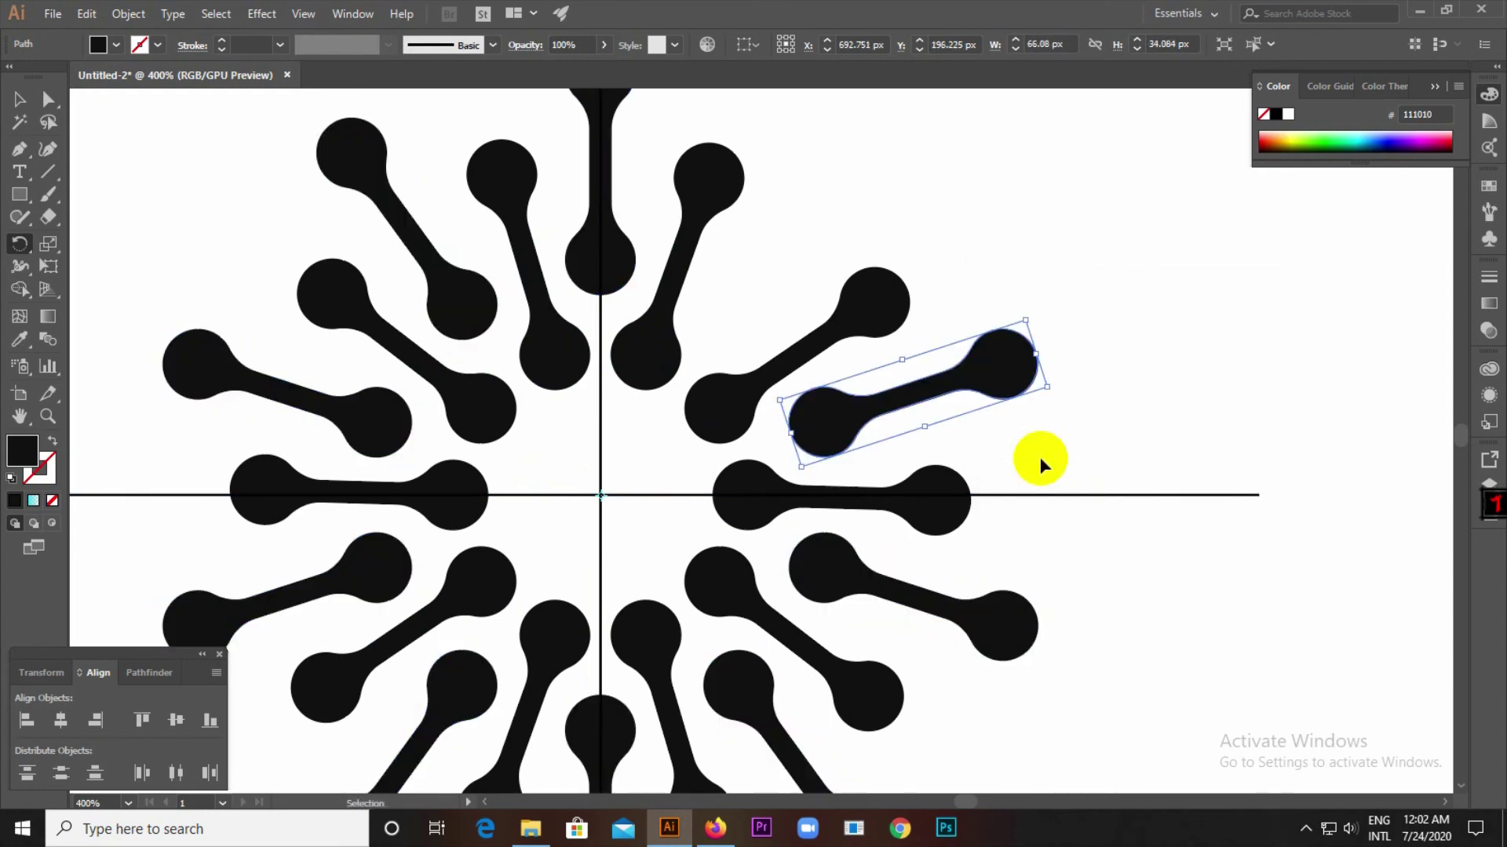
# Delete the two crossing guide lines from the centre of the logo
pyautogui.click(19, 99)
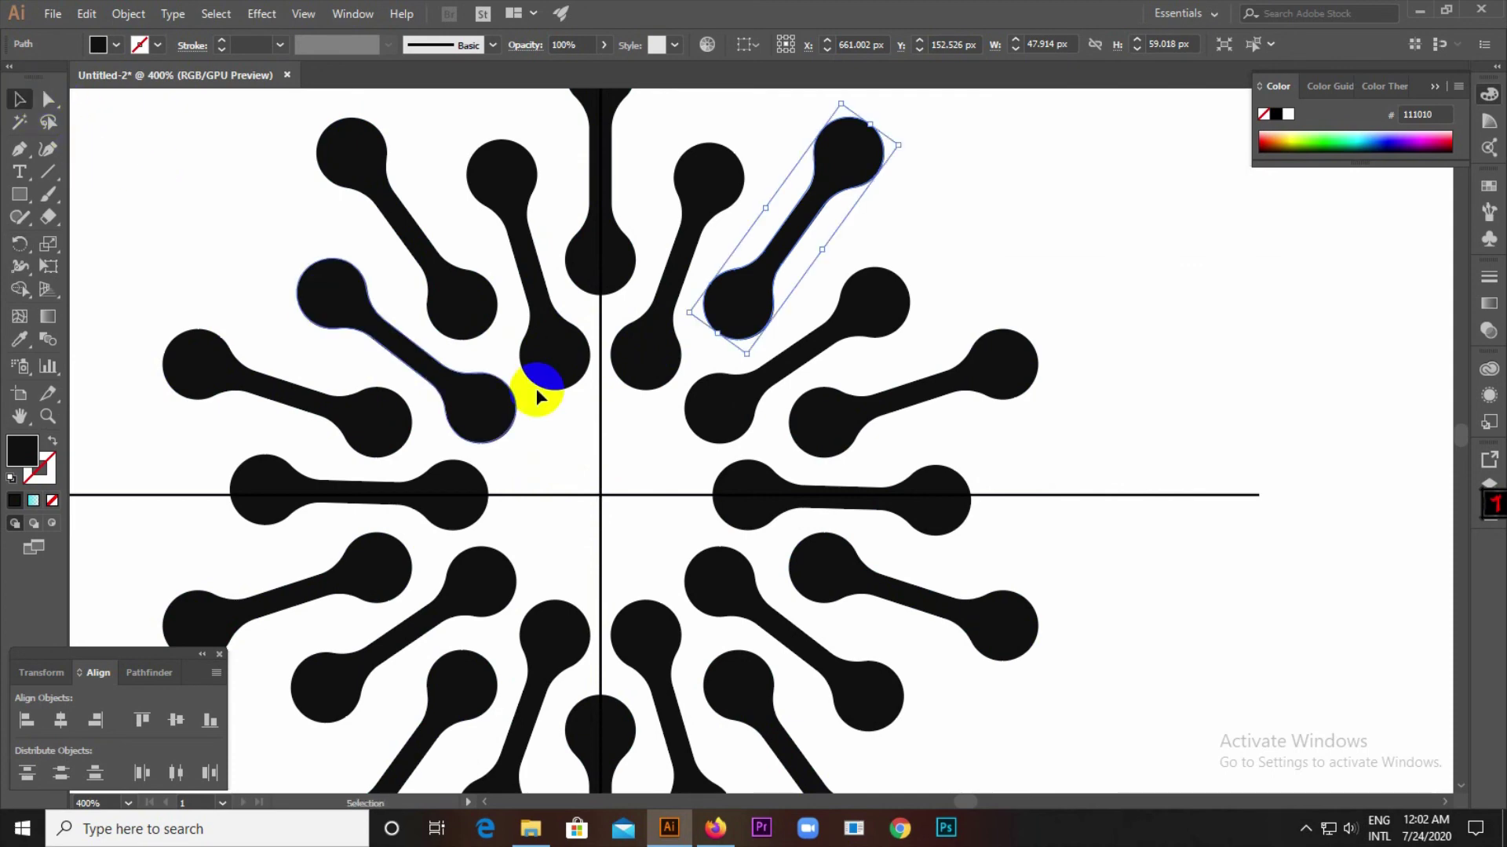
pyautogui.scroll(-2, 538, 392)
pyautogui.click(1077, 319)
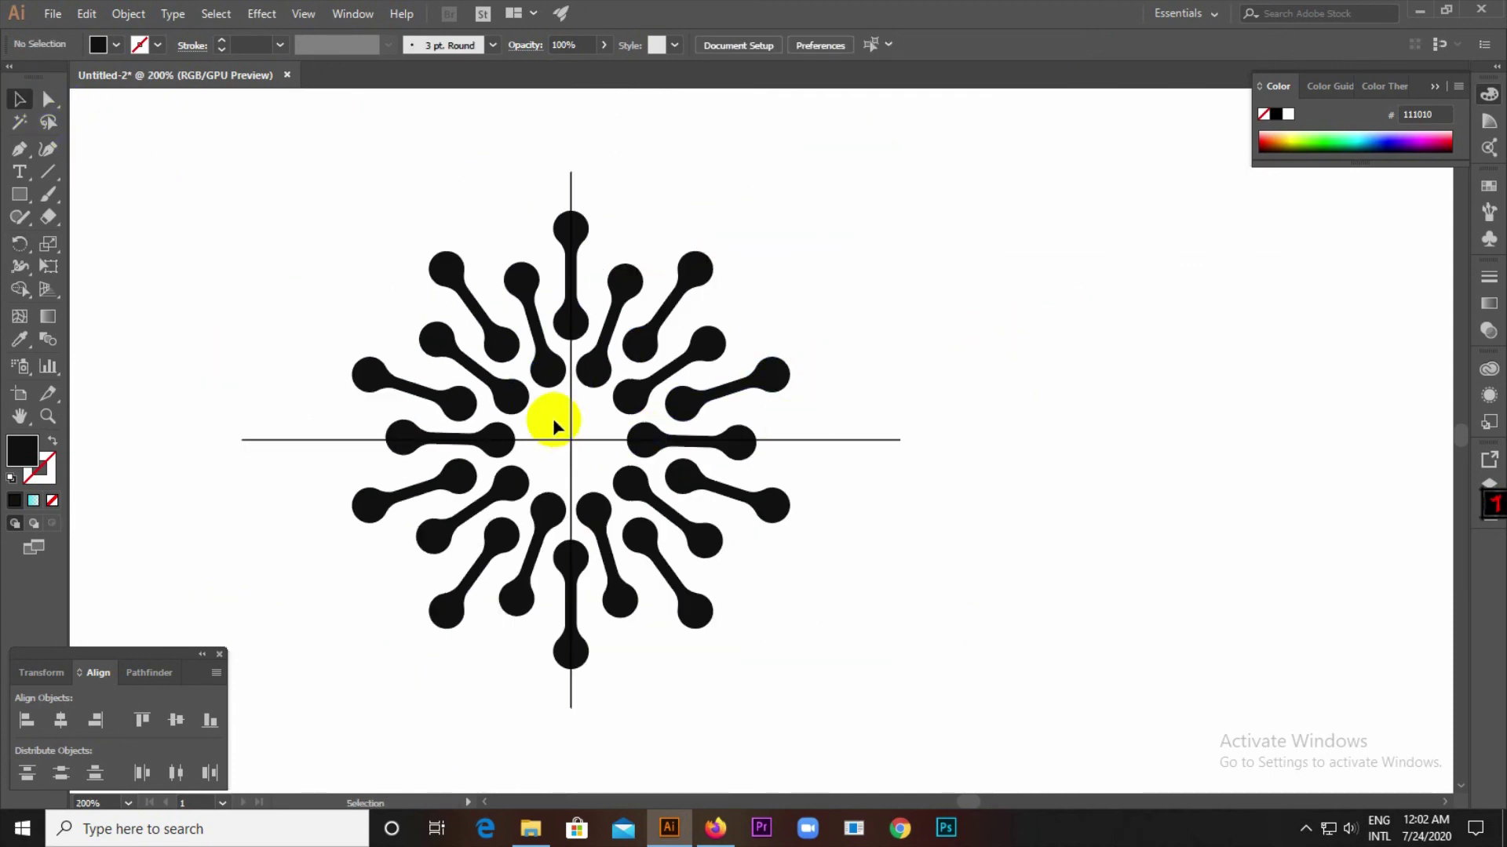
pyautogui.click(581, 451)
pyautogui.press('Delete')
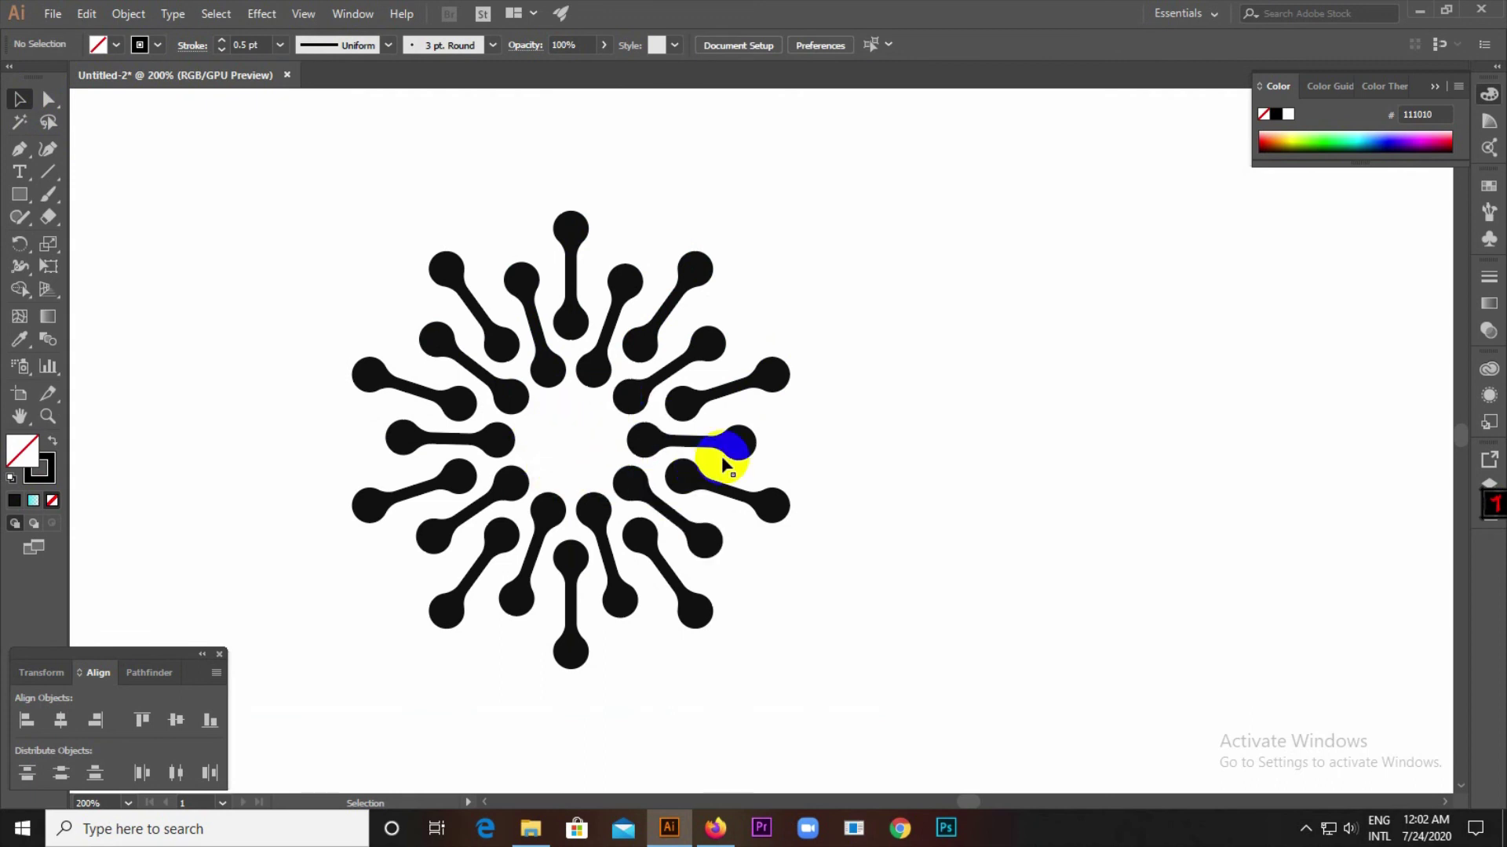
# Group all dumbbells of the inner and outer rings into one object
pyautogui.hotkey('ctrl', '1')
pyautogui.moveTo(441, 314); pyautogui.dragTo(777, 588)
pyautogui.rightClick(707, 463)
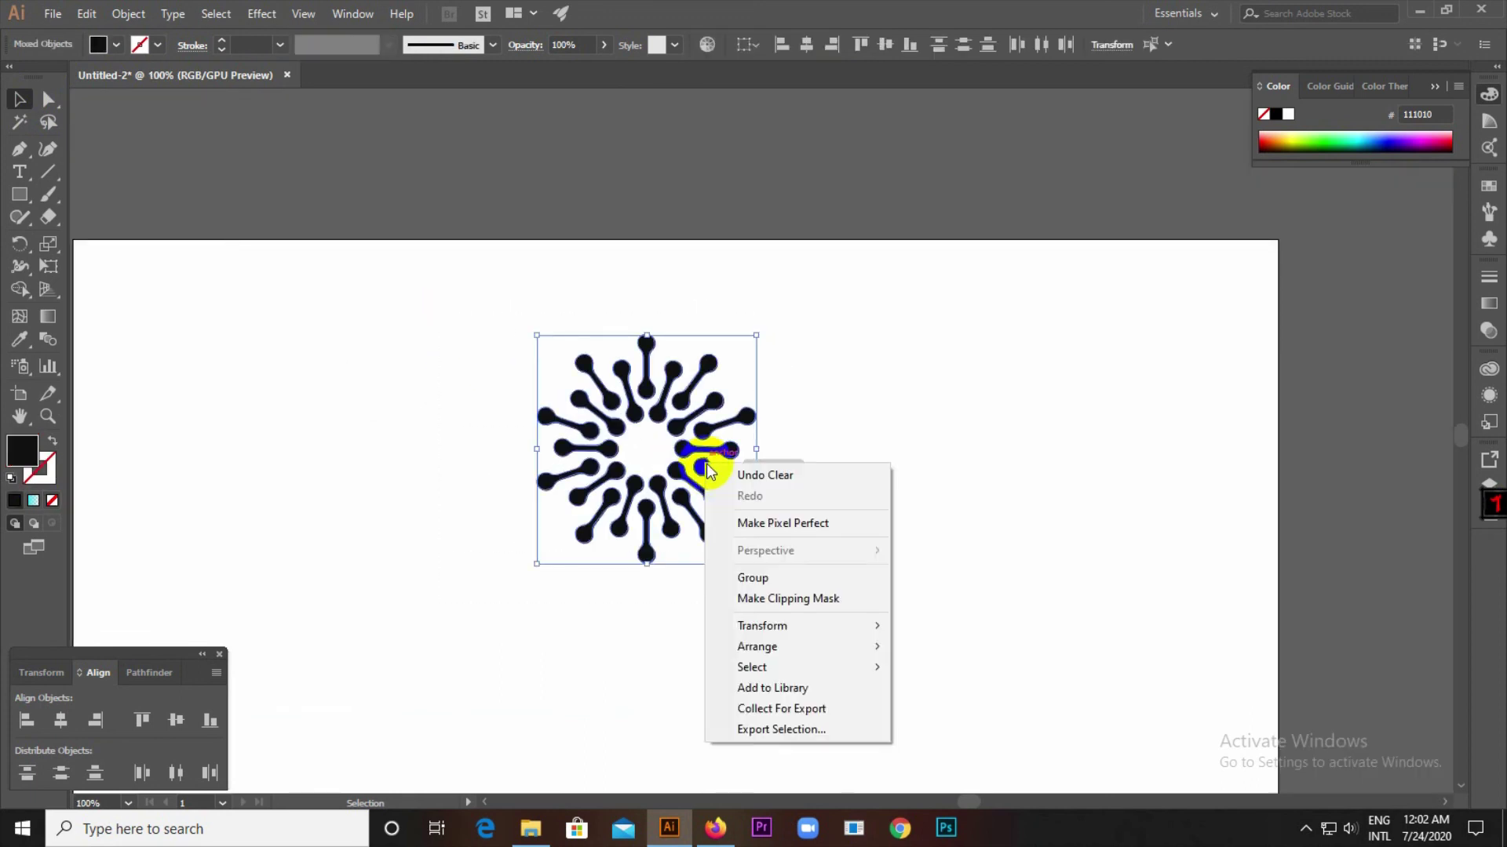
pyautogui.click(771, 576)
pyautogui.click(794, 558)
pyautogui.scroll(-2, 832, 510)
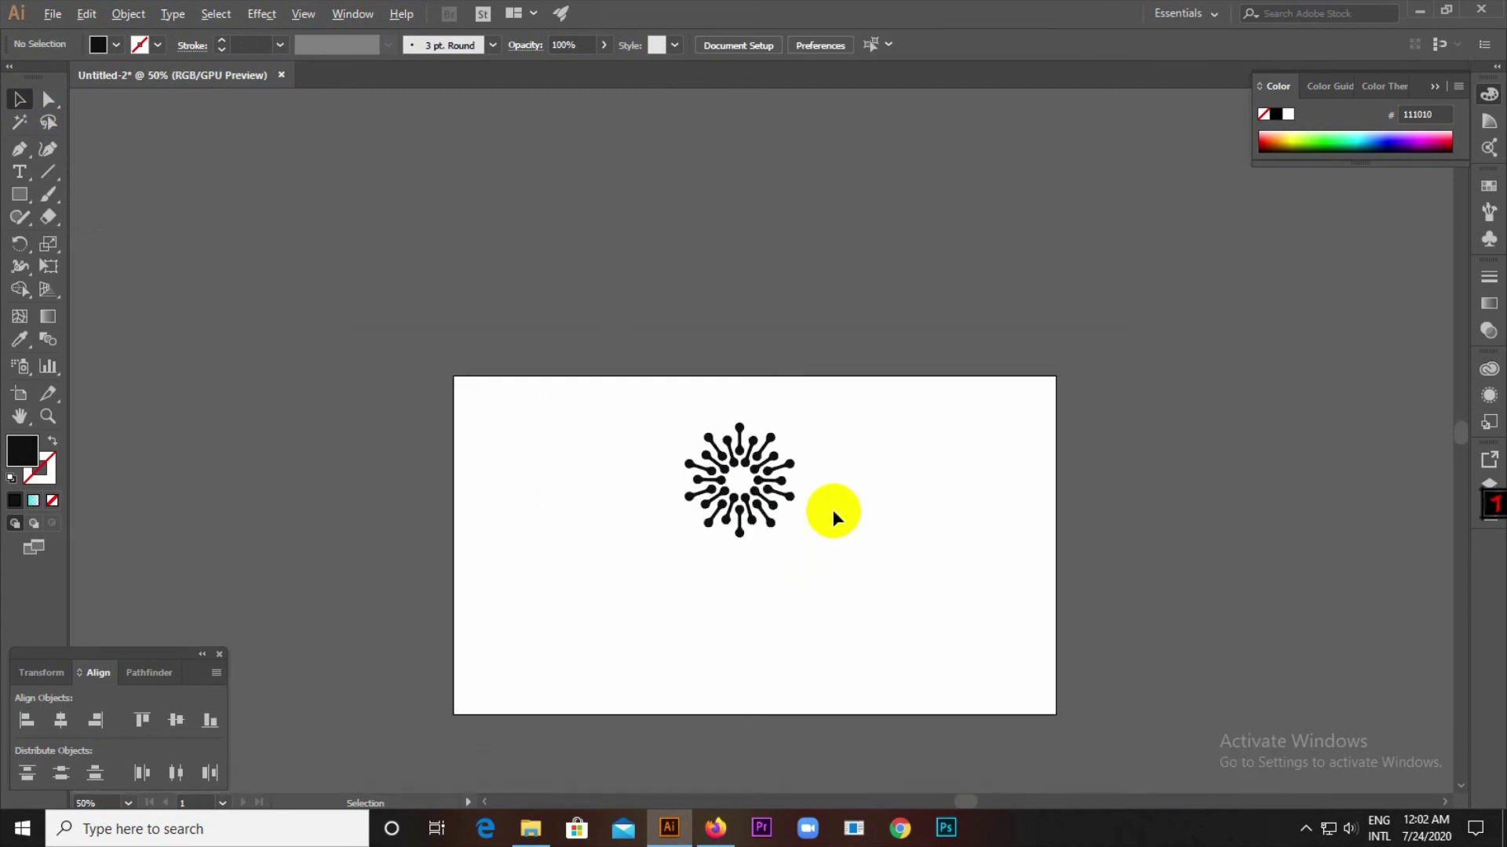
# Move the grouped logo down toward the middle of the artboard, at about X 623.2 px, Y 367.7 px
pyautogui.moveTo(758, 499); pyautogui.dragTo(759, 541)
pyautogui.scroll(1, 853, 664)
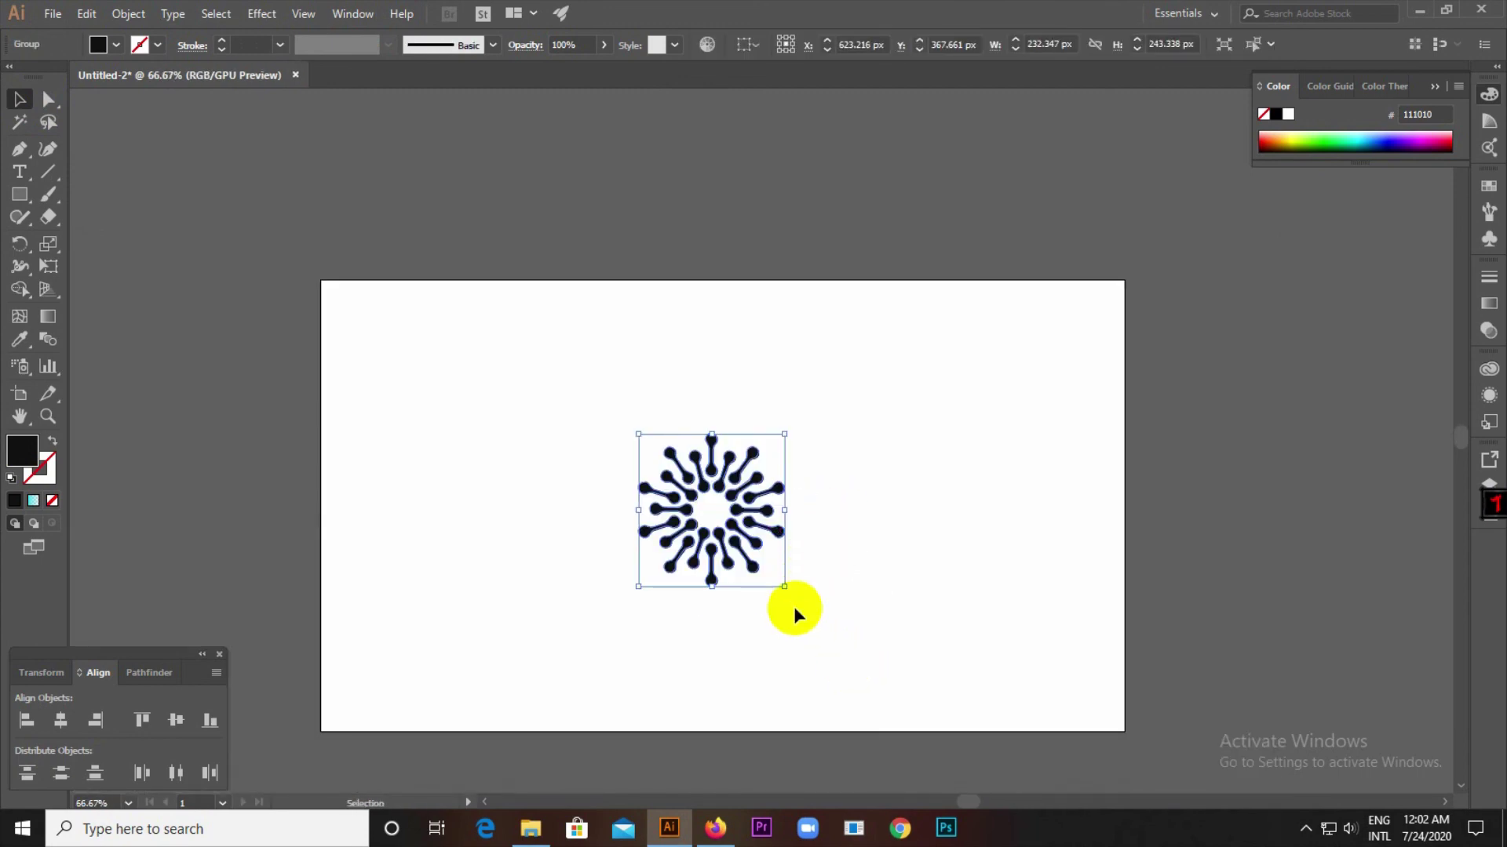
pyautogui.click(794, 609)
pyautogui.scroll(3, 729, 532)
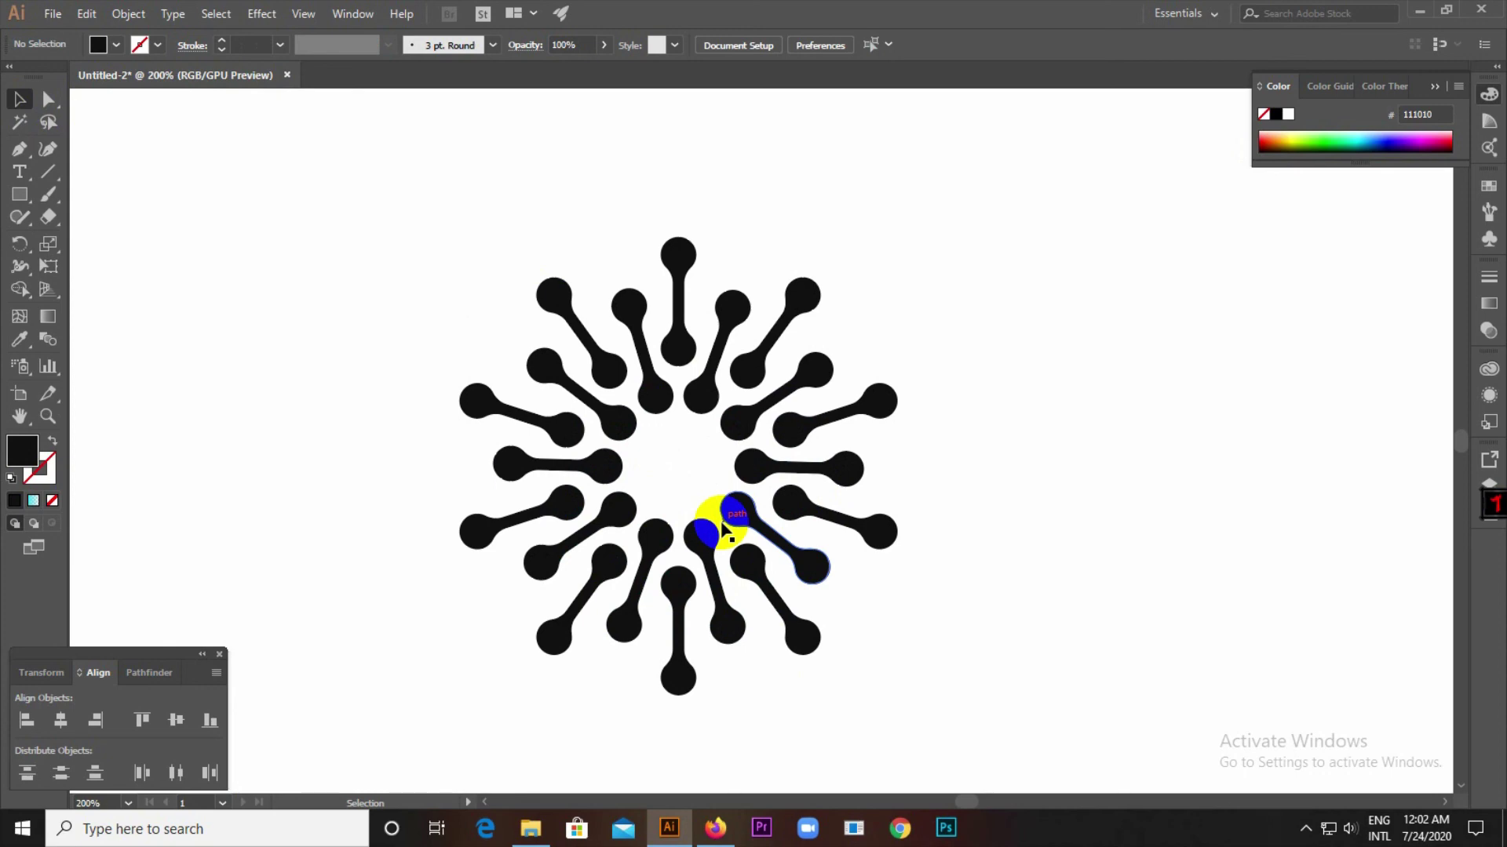
pyautogui.scroll(-1, 685, 598)
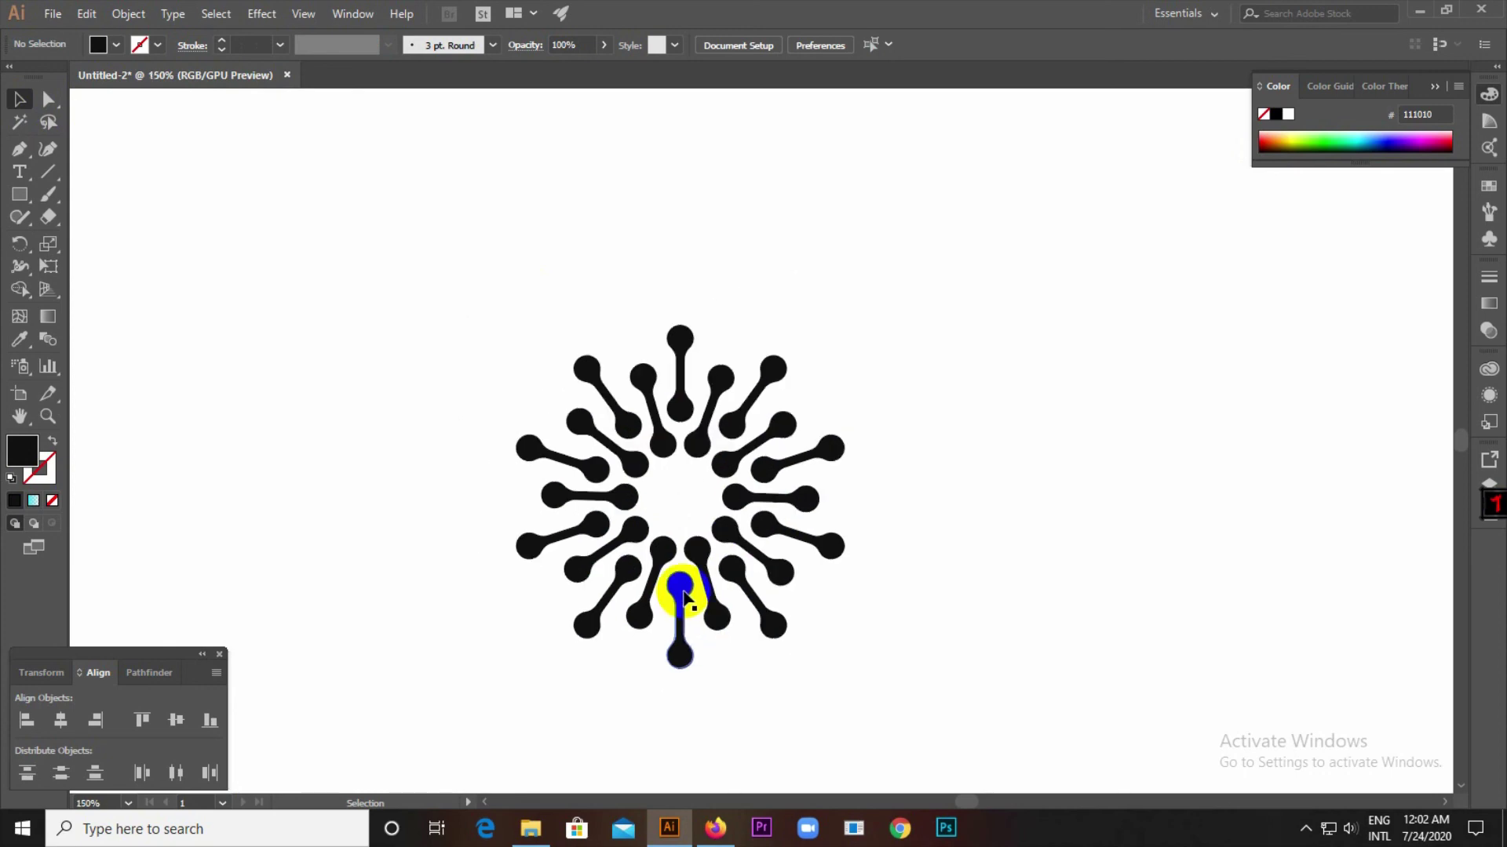
pyautogui.scroll(-1, 684, 598)
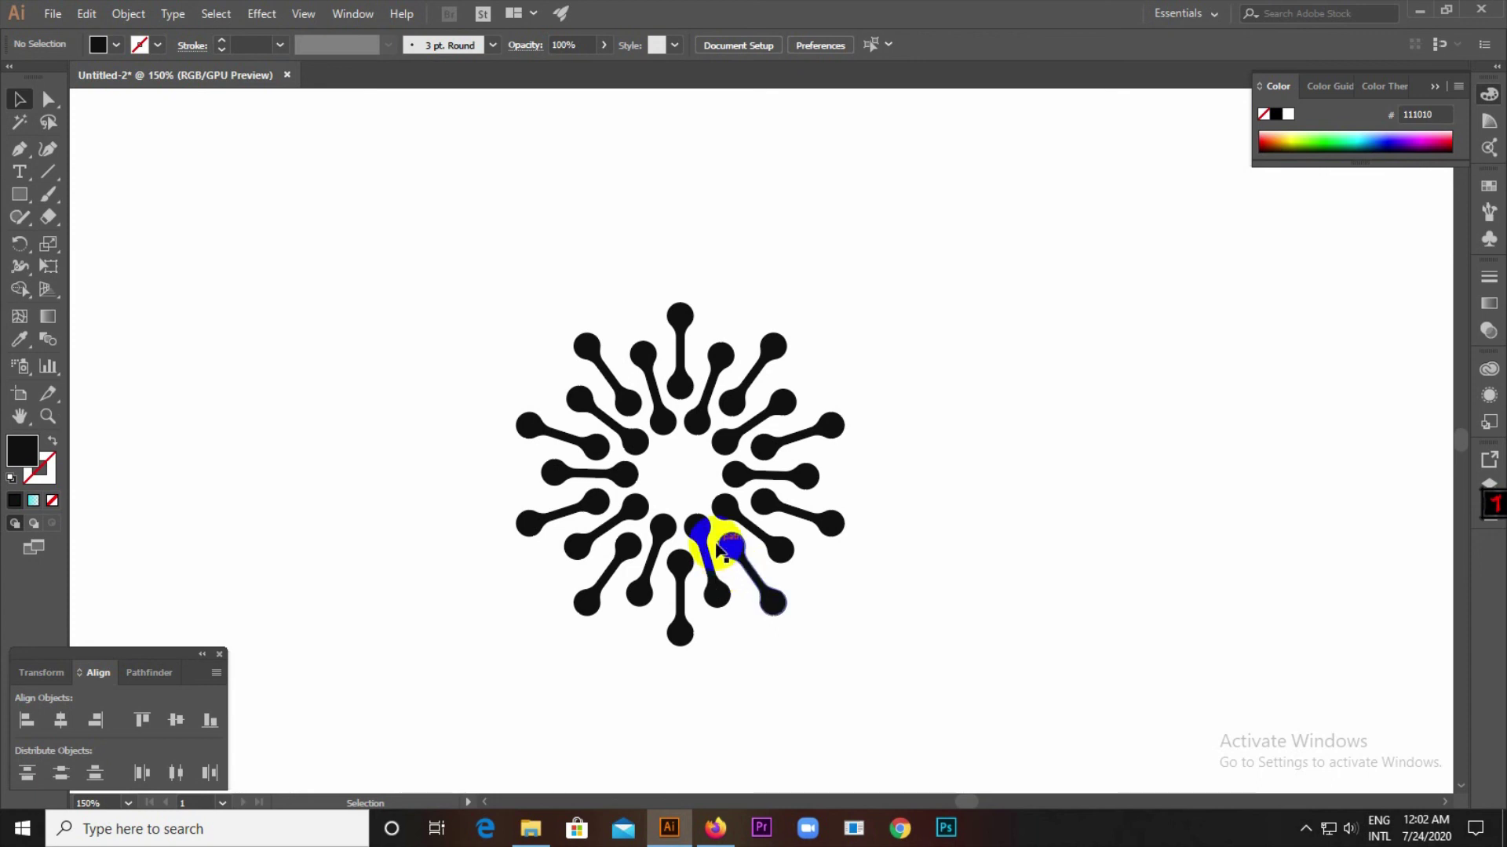
# Scale the grouped logo up proportionally from its centre to nearly twice its size
pyautogui.scroll(-3, 728, 565)
pyautogui.click(720, 553)
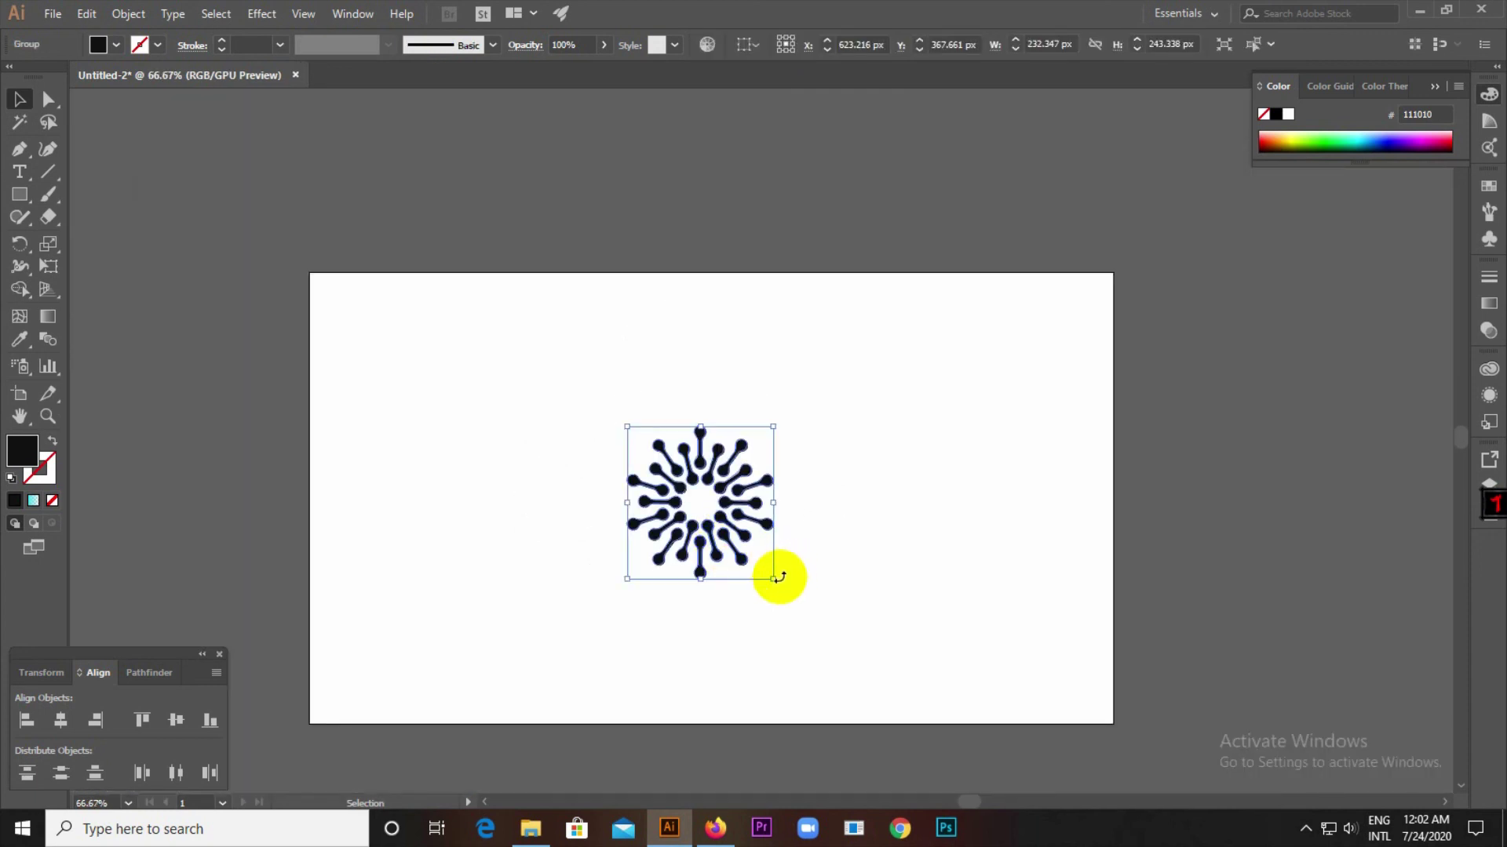
pyautogui.moveTo(774, 578); pyautogui.dragTo(836, 645)
pyautogui.click(929, 629)
pyautogui.hotkey('ctrl', '1')
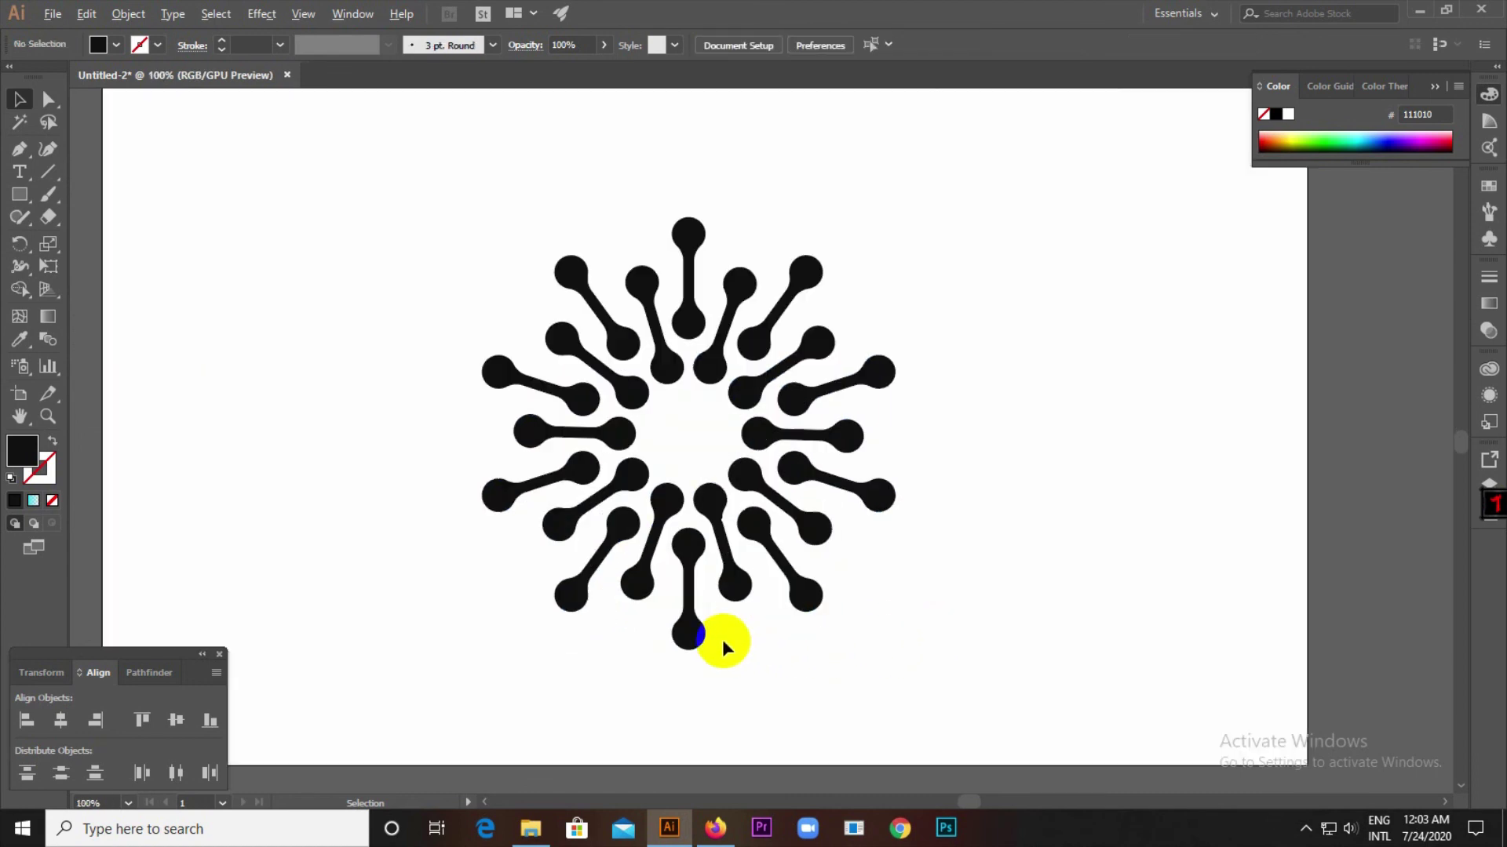